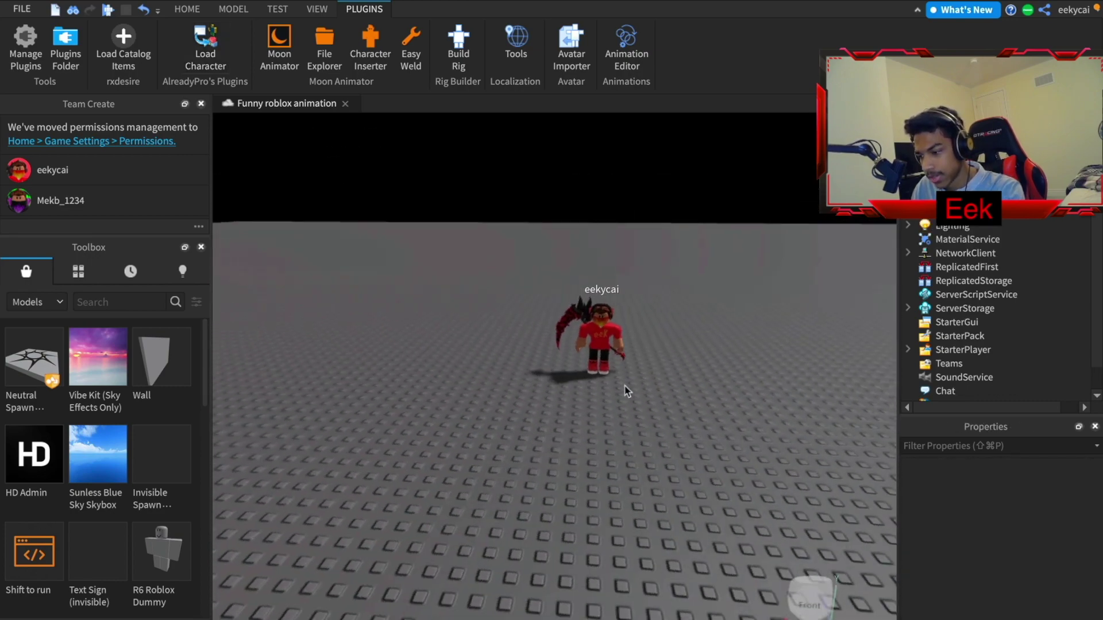
# Step: Rename the red-shirted avatar's model in the Workspace to a single blank space, removing its overhead name
pyautogui.scroll(-3, 611, 419)
pyautogui.scroll(1, 546, 249)
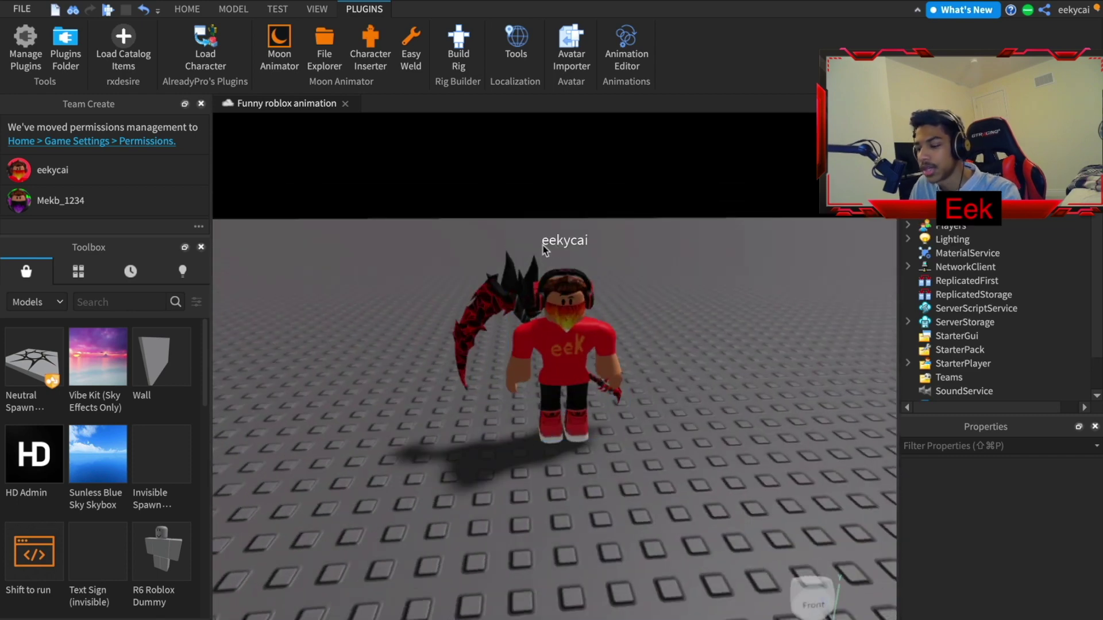
pyautogui.click(566, 353)
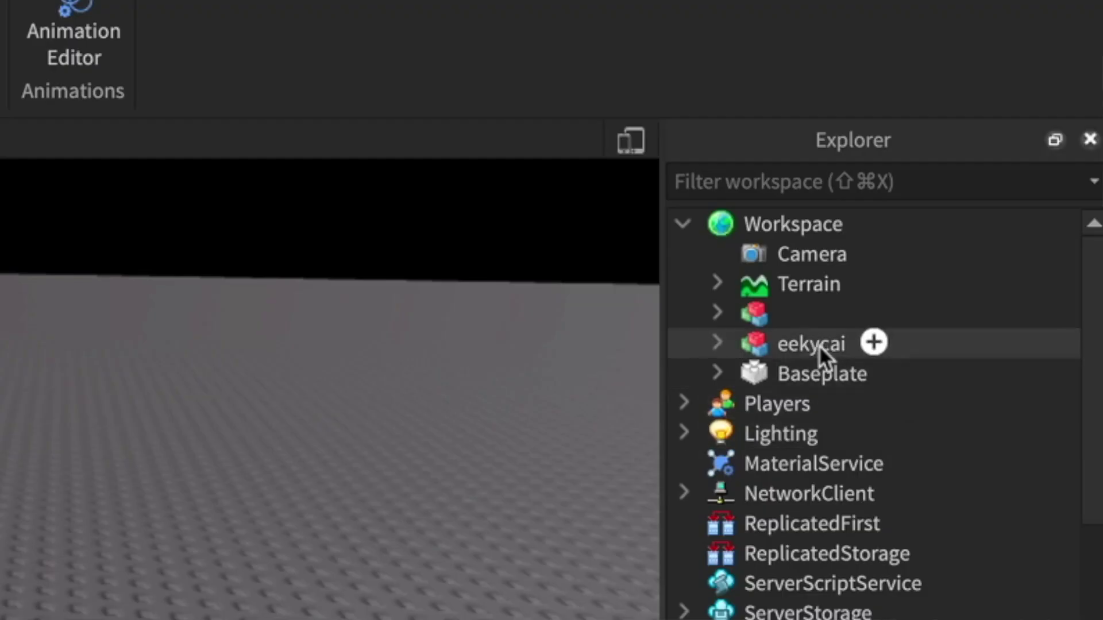
pyautogui.rightClick(970, 199)
pyautogui.click(961, 81)
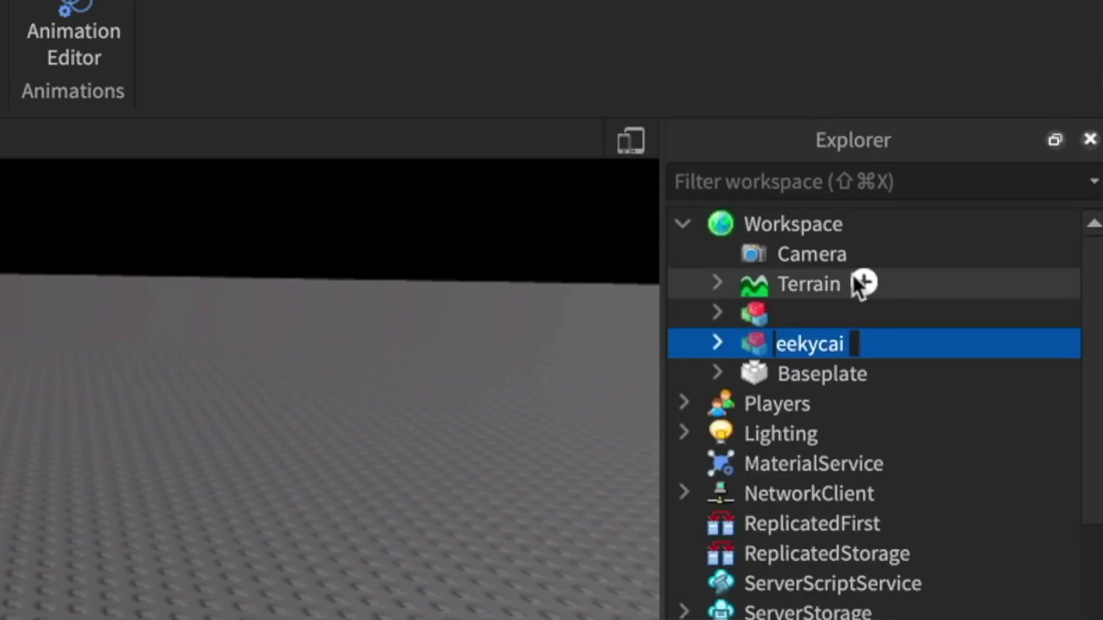
pyautogui.press('Return')
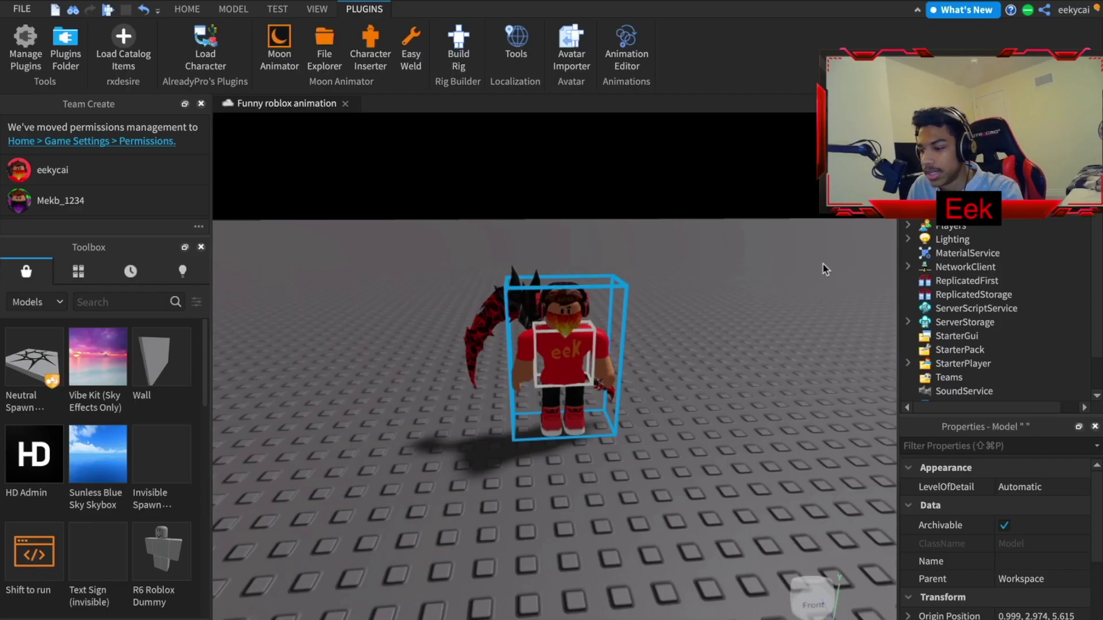
pyautogui.click(826, 258)
pyautogui.scroll(-5, 676, 343)
pyautogui.scroll(4, 603, 376)
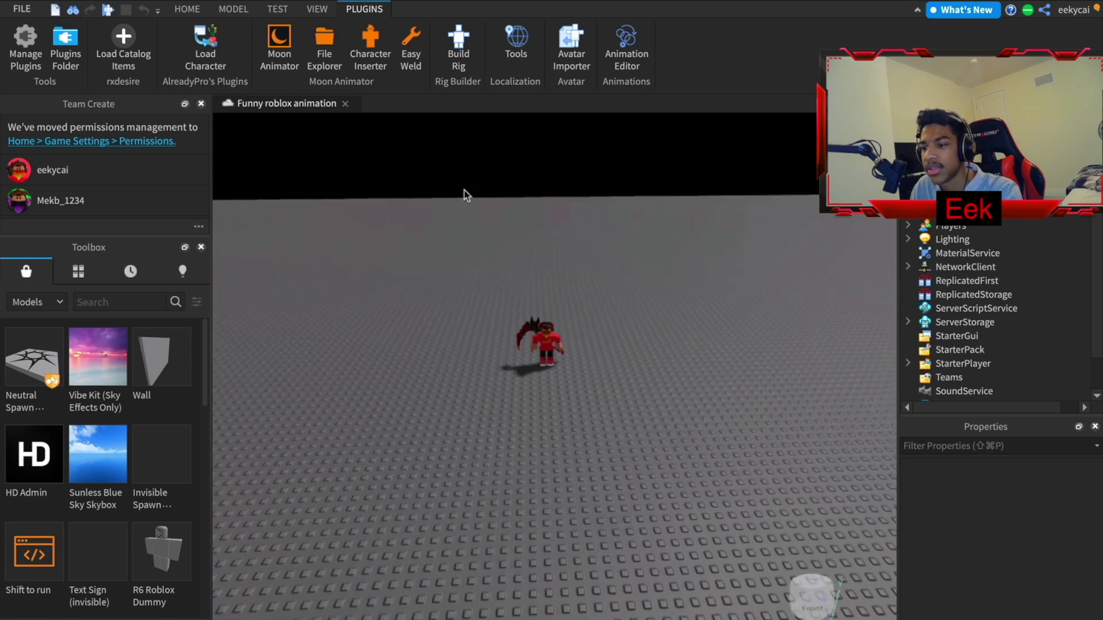
# Step: Launch Moon Animator and create a file of type Animation, named with the username followed by "test anima"
pyautogui.click(282, 60)
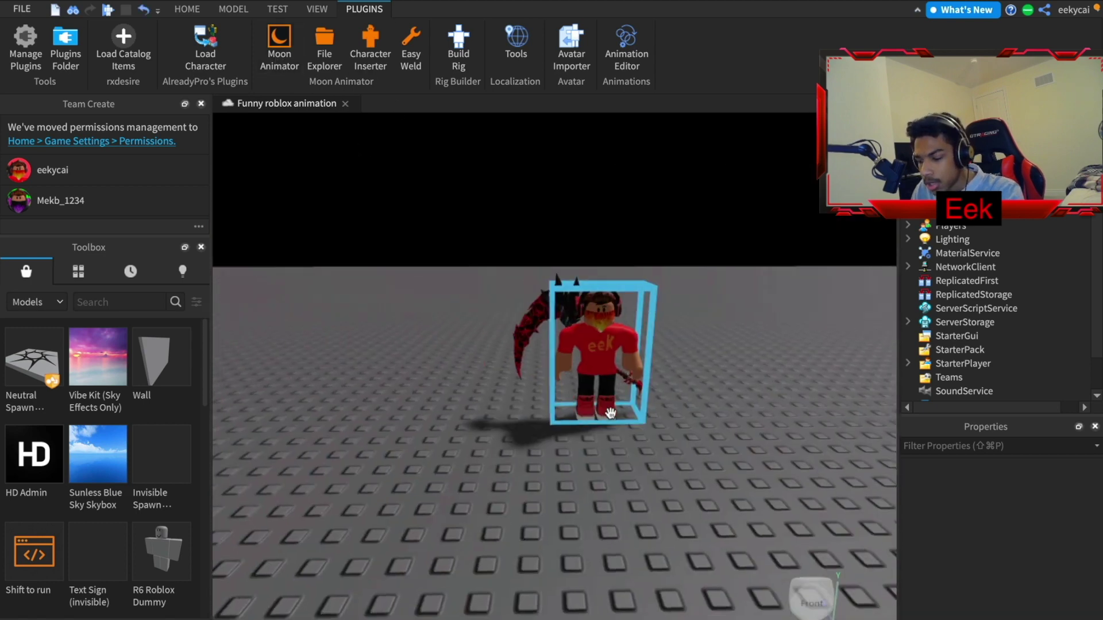
pyautogui.moveTo(608, 412); pyautogui.dragTo(615, 386, button='right')
pyautogui.scroll(-1, 618, 410)
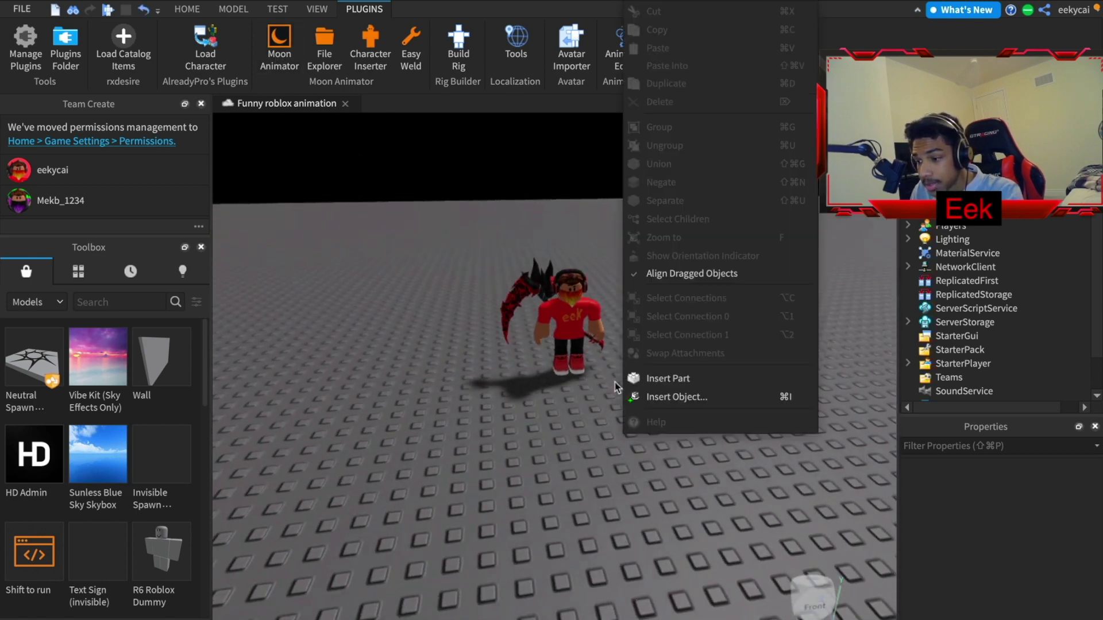
pyautogui.click(501, 376)
pyautogui.moveTo(469, 288); pyautogui.dragTo(480, 288, button='right')
pyautogui.click(279, 65)
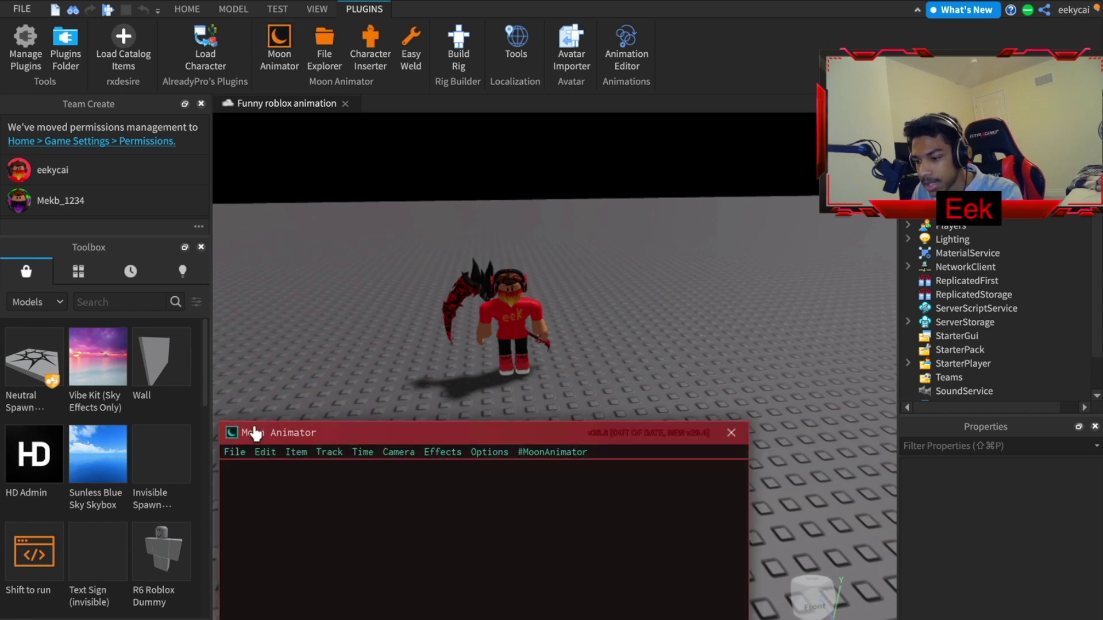
pyautogui.moveTo(255, 434); pyautogui.dragTo(251, 493)
pyautogui.click(238, 517)
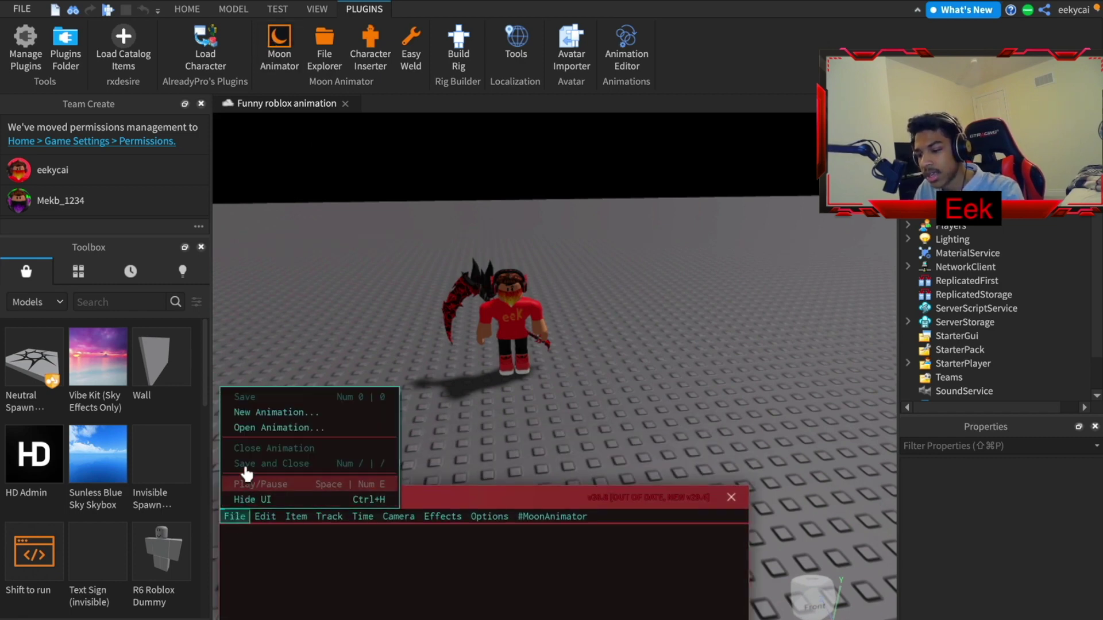
pyautogui.click(252, 414)
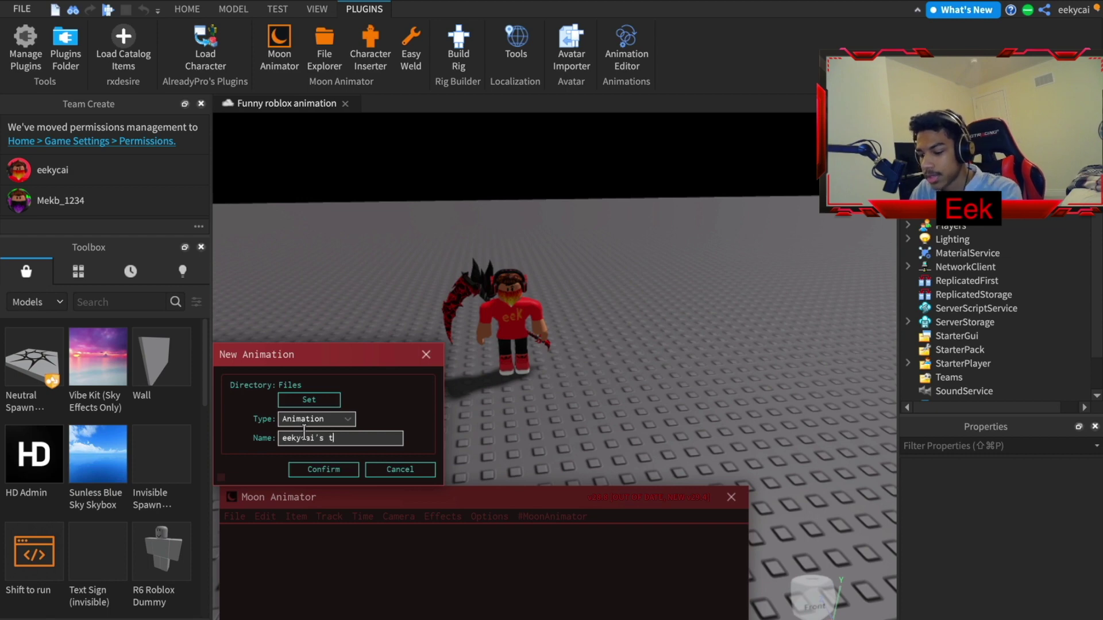
pyautogui.click(339, 474)
# Step: Close the Moon Animator window
pyautogui.scroll(-1, 463, 451)
pyautogui.moveTo(463, 451); pyautogui.dragTo(451, 441, button='right')
pyautogui.click(731, 498)
pyautogui.scroll(-3, 681, 440)
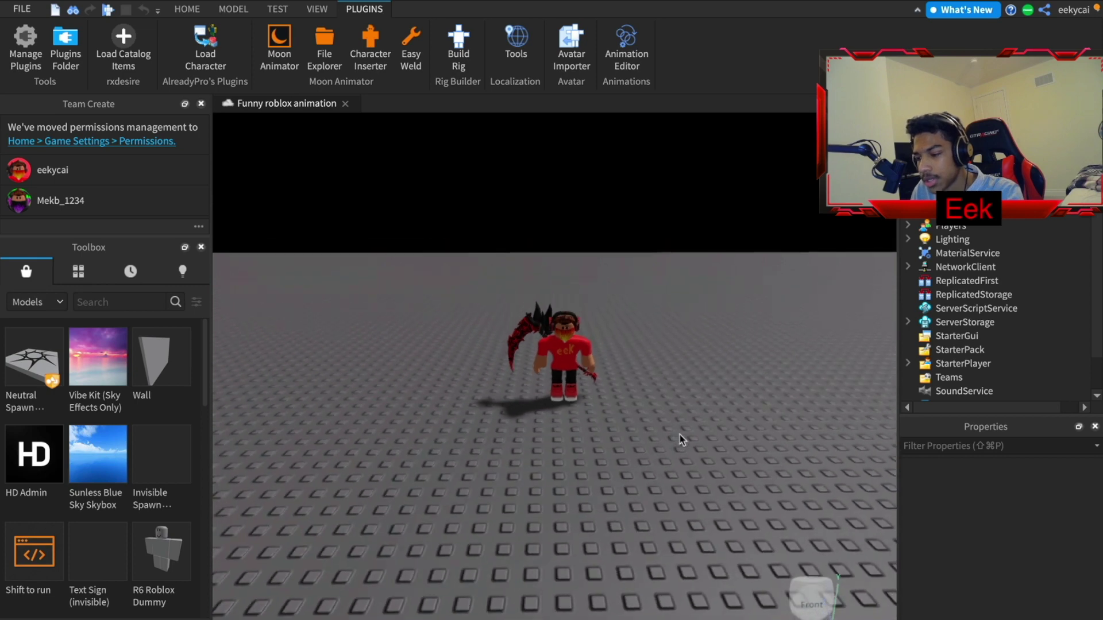
# Step: Reopen Moon Animator and look through the list of saved animation files
pyautogui.click(279, 43)
pyautogui.click(234, 515)
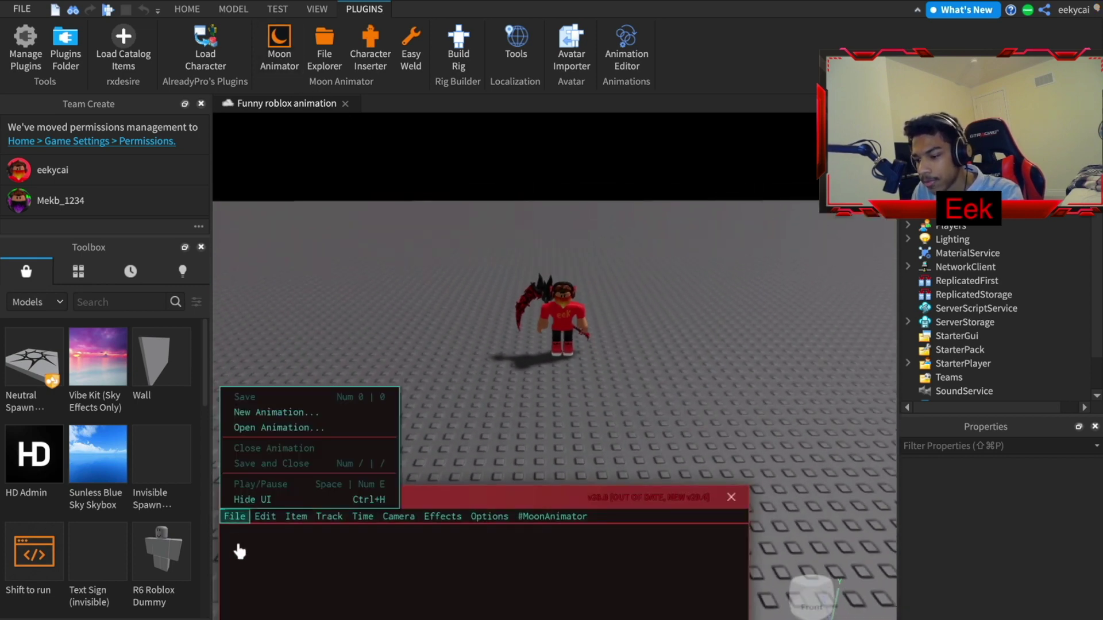
pyautogui.click(253, 427)
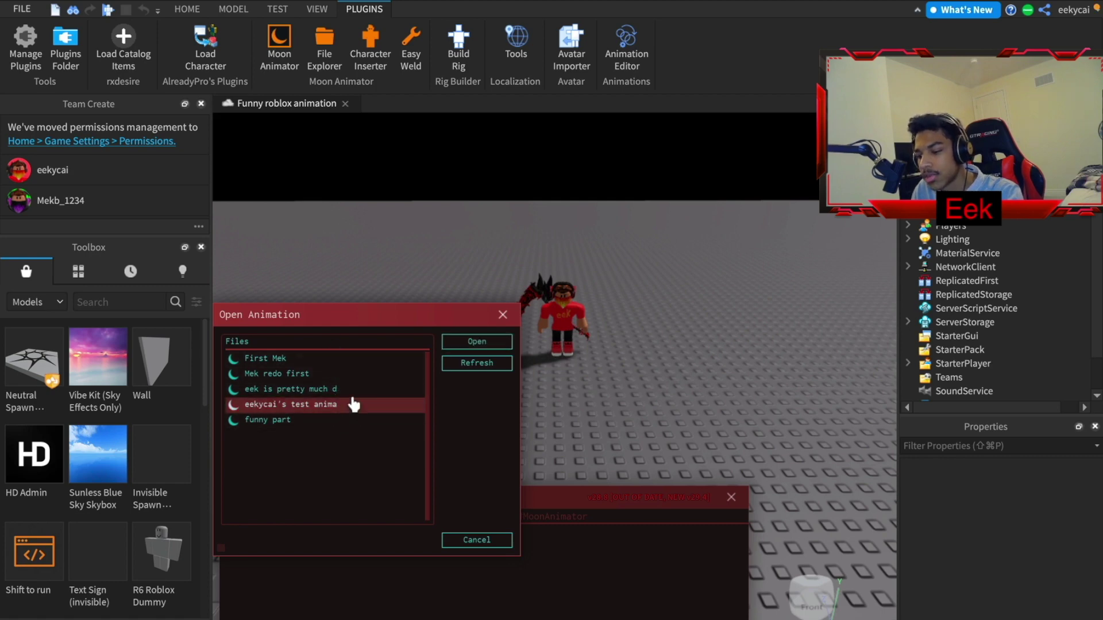
pyautogui.click(503, 315)
pyautogui.click(235, 516)
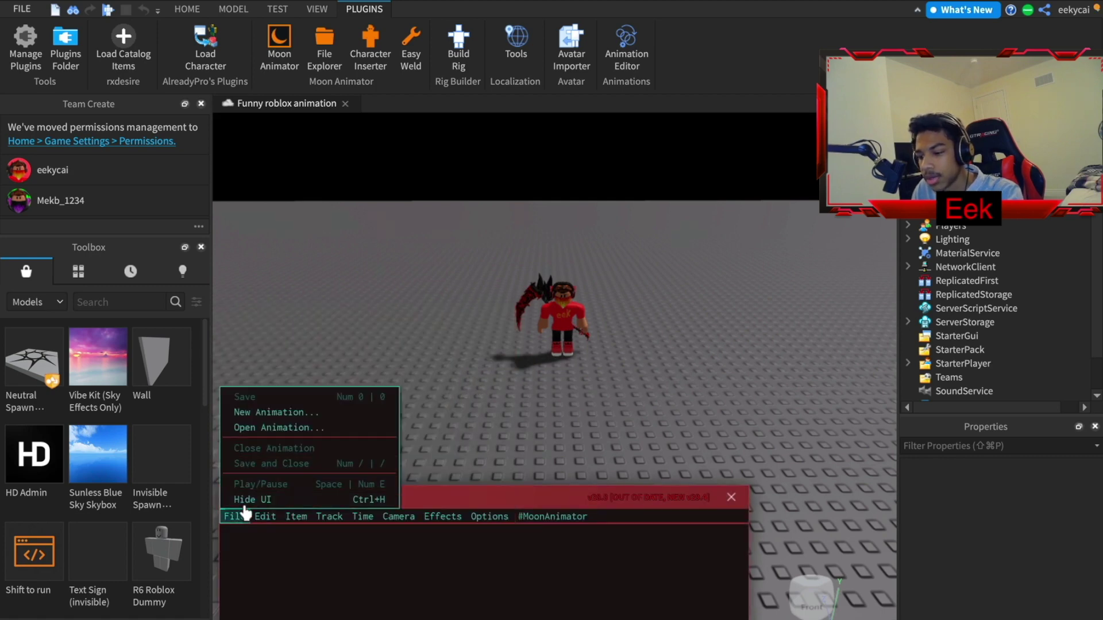
pyautogui.click(253, 410)
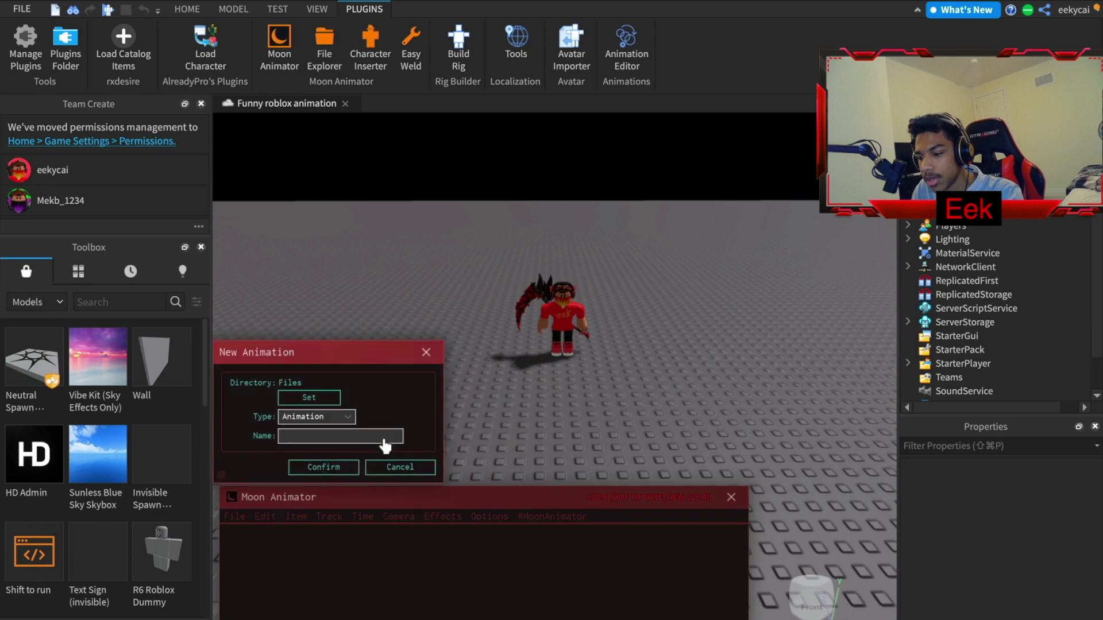
pyautogui.click(426, 352)
# Step: Open the saved "test anima" animation file in Moon Animator
pyautogui.click(233, 516)
pyautogui.click(247, 429)
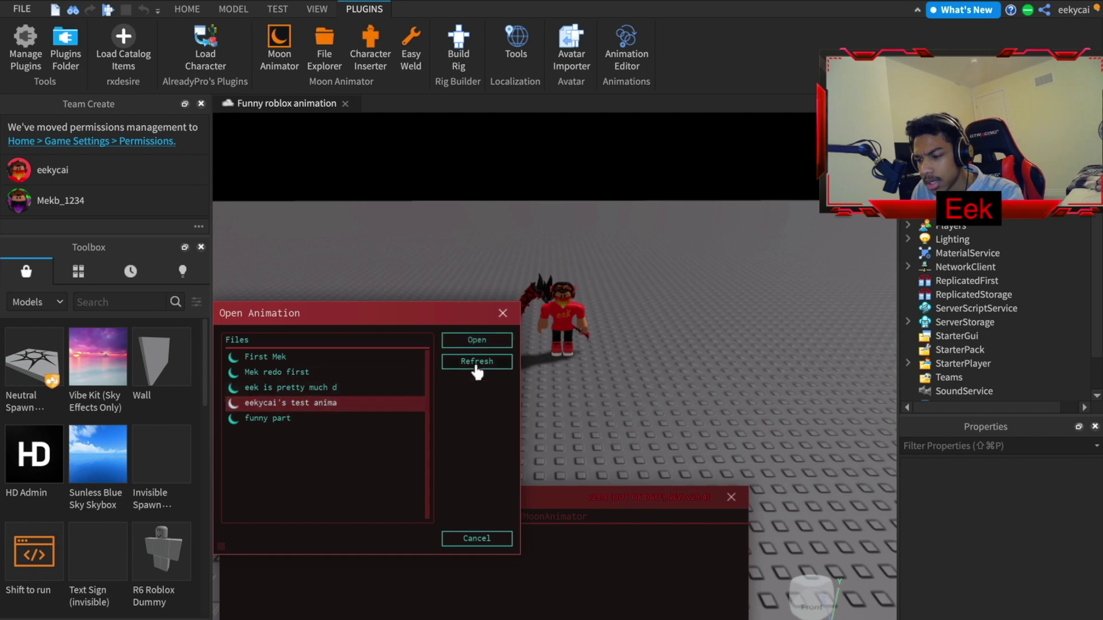
pyautogui.click(478, 345)
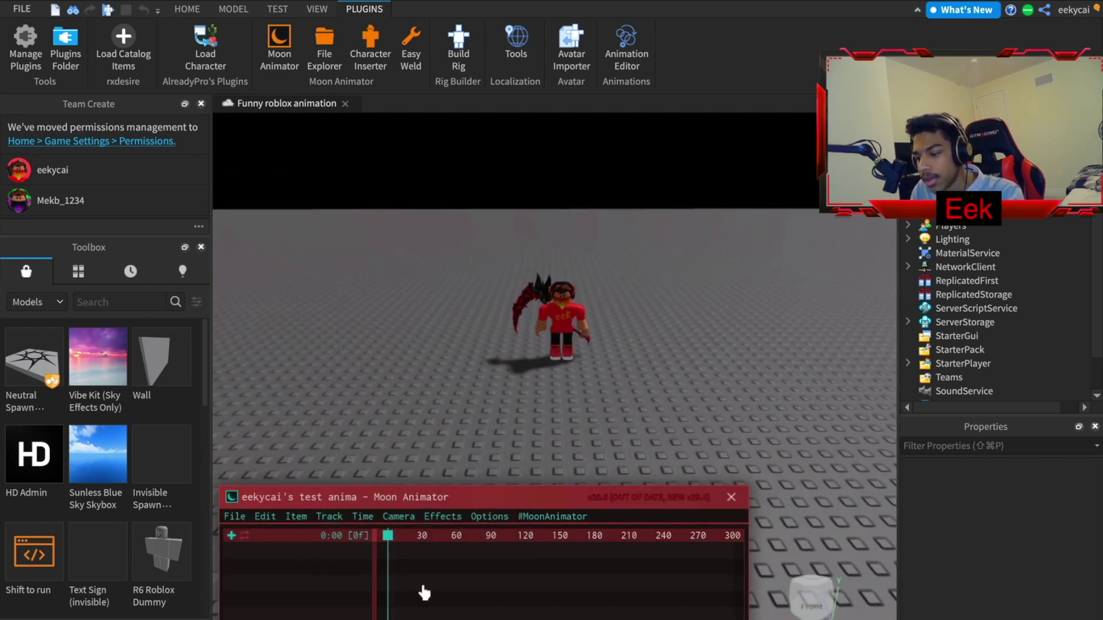
# Step: Add the avatar to the animation timeline as an item with the Rig property selected
pyautogui.click(231, 536)
pyautogui.click(553, 337)
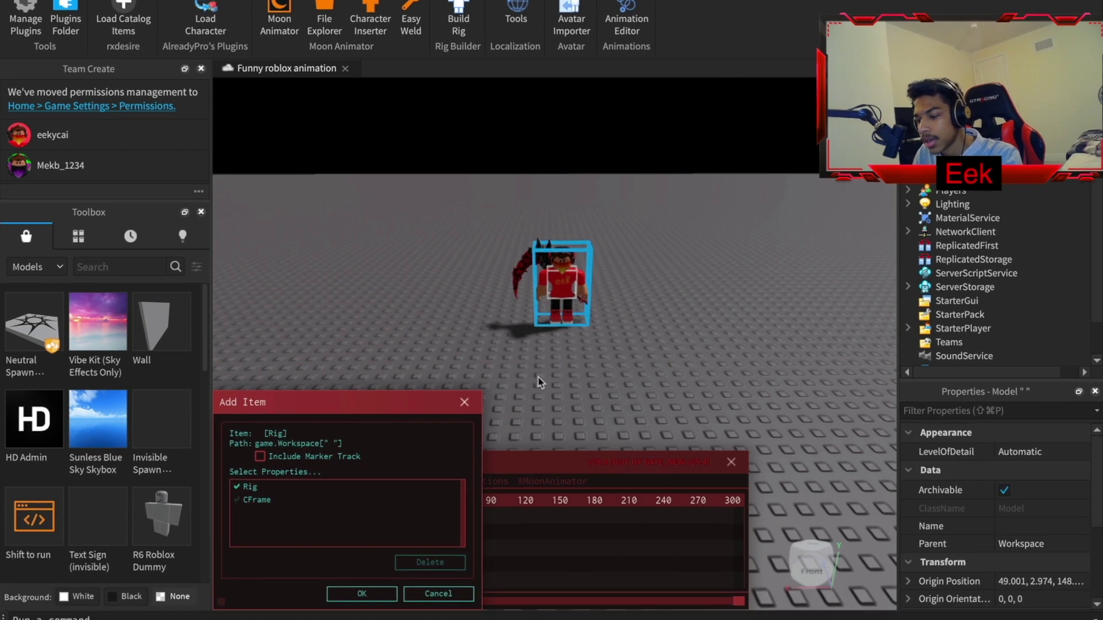
pyautogui.click(362, 593)
# Step: Rotate the avatar's torso and right upper arm into a starting pose at frame 0
pyautogui.scroll(5, 551, 318)
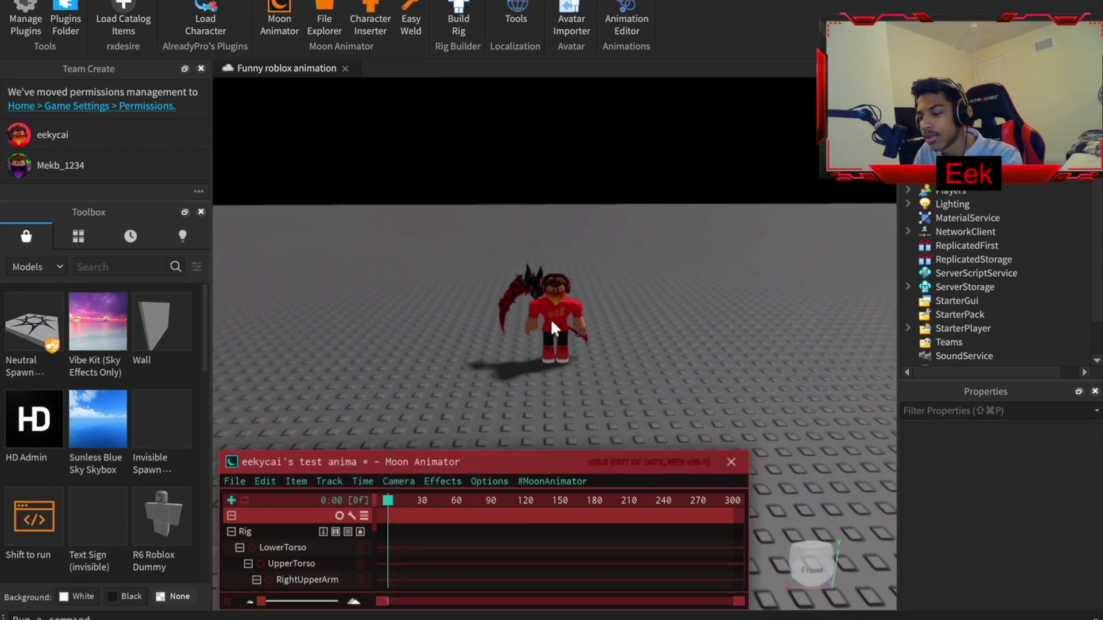
pyautogui.scroll(-3, 526, 345)
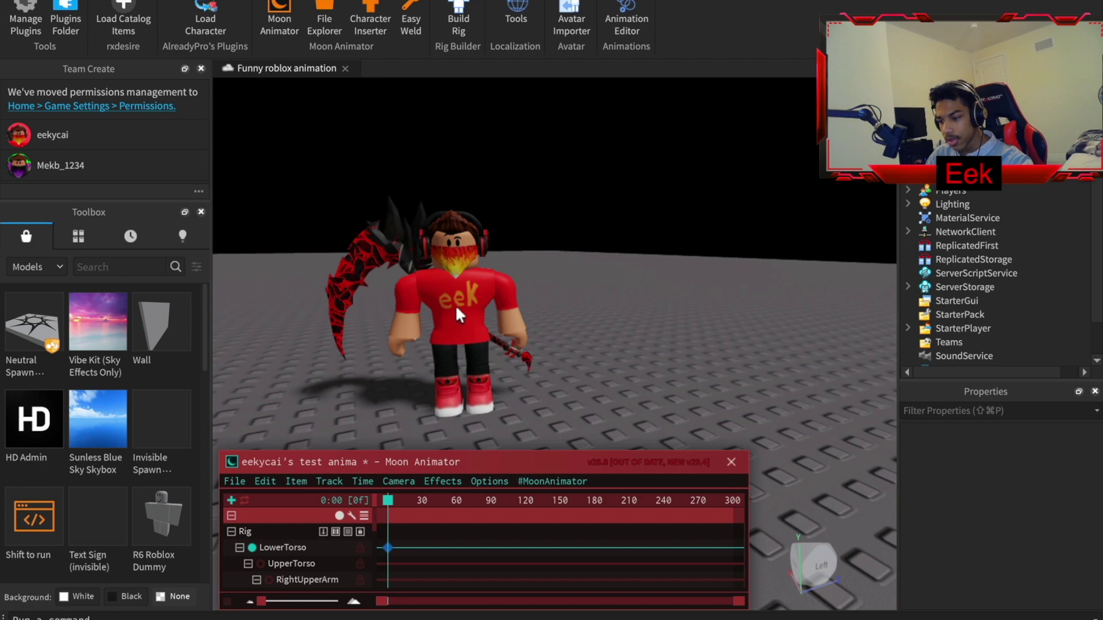
pyautogui.click(455, 305)
pyautogui.scroll(3, 526, 312)
pyautogui.moveTo(526, 311); pyautogui.dragTo(662, 337, button='right')
pyautogui.moveTo(693, 339); pyautogui.dragTo(690, 327)
pyautogui.click(564, 298)
pyautogui.moveTo(685, 281); pyautogui.dragTo(686, 277)
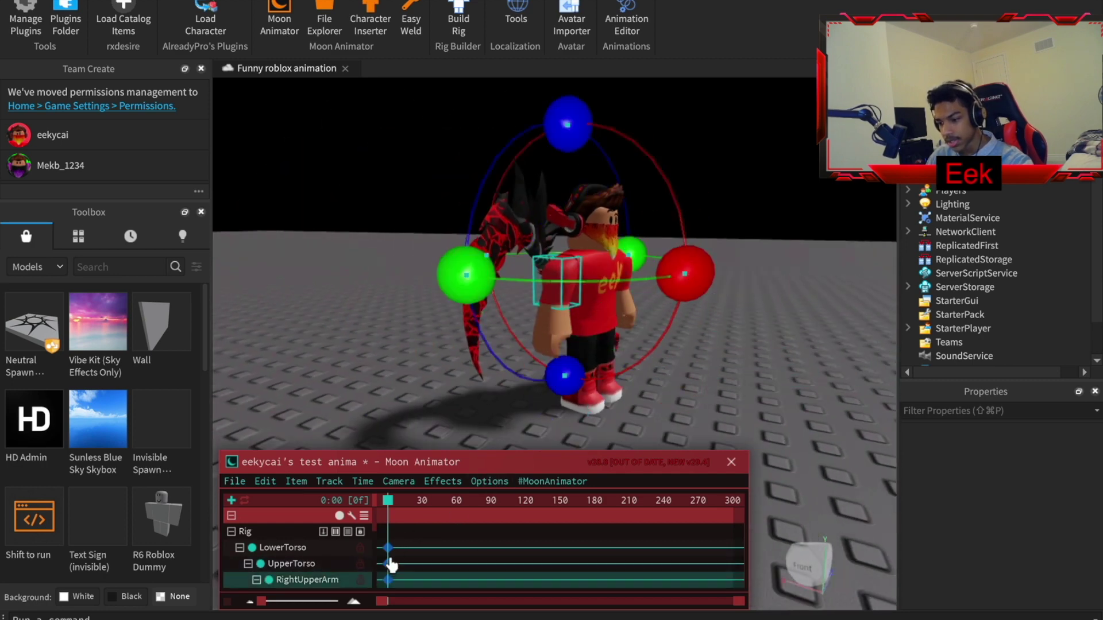
# Step: Rotate the avatar's right lower arm and head slightly at frame 0
pyautogui.scroll(-2, 328, 562)
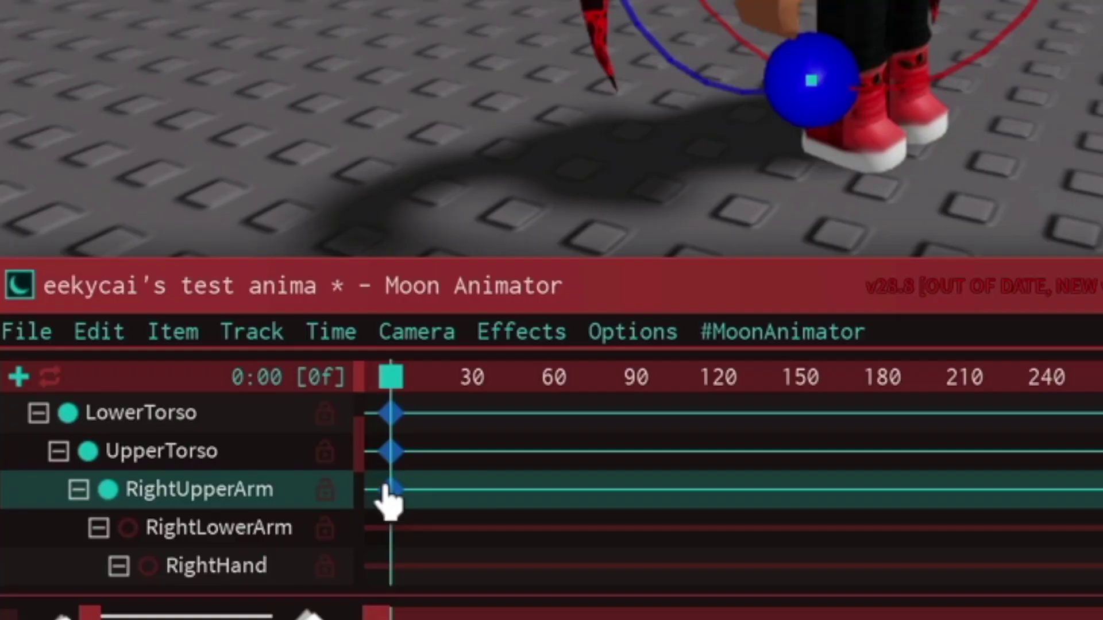
pyautogui.click(553, 317)
pyautogui.moveTo(689, 322); pyautogui.dragTo(671, 299)
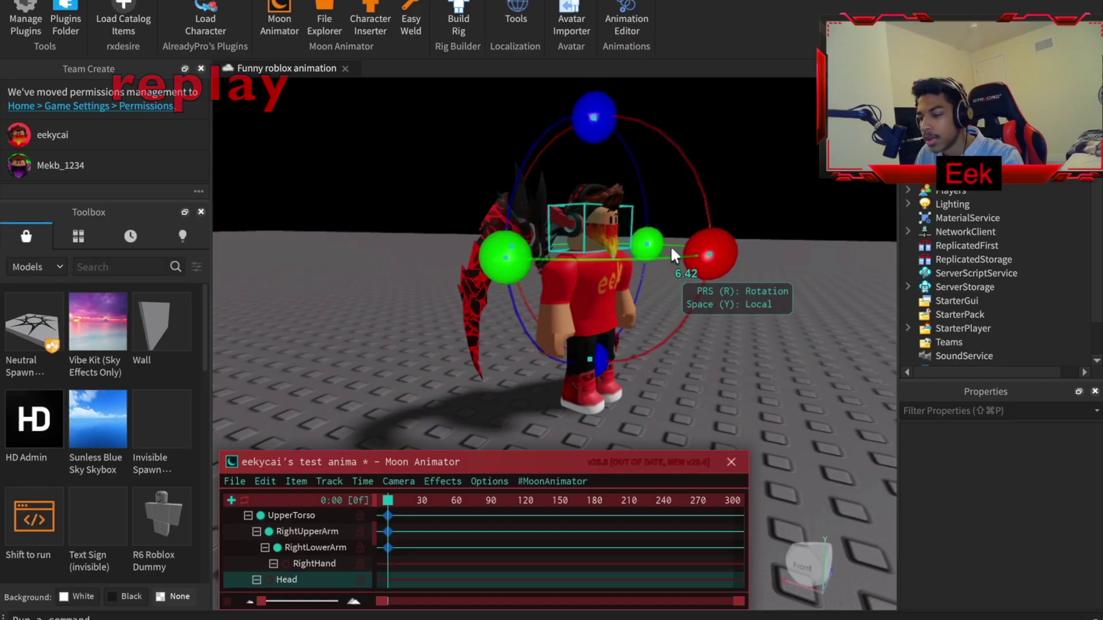
pyautogui.moveTo(709, 254); pyautogui.dragTo(709, 249)
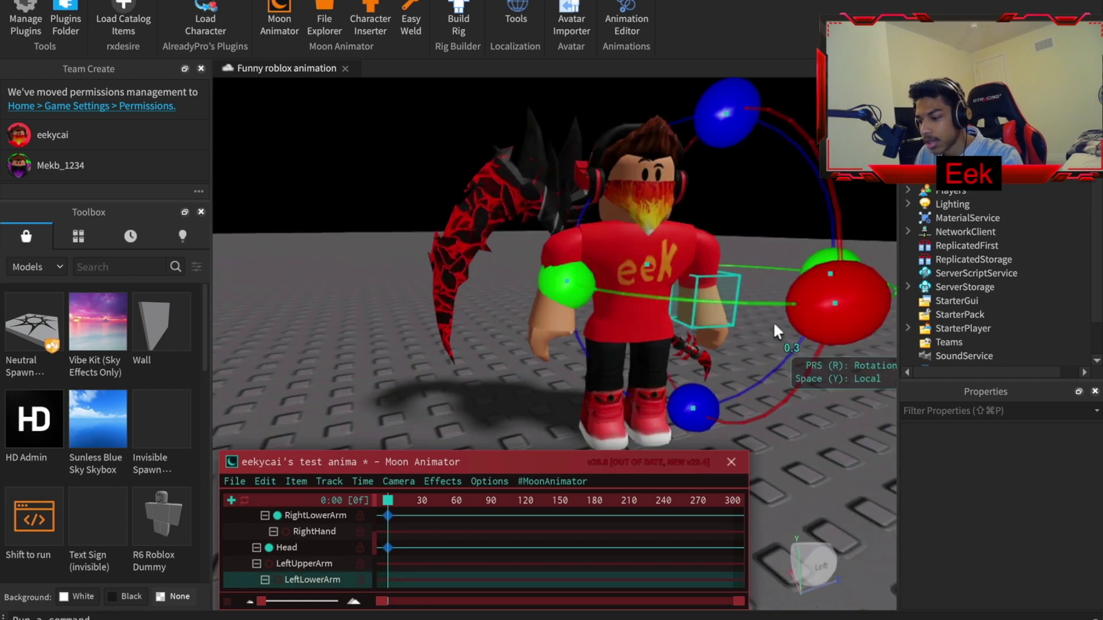
# Step: Pose the avatar's left arm at frame 0 by rotating its upper and lower parts
pyautogui.moveTo(789, 313); pyautogui.dragTo(808, 251)
pyautogui.click(692, 256)
pyautogui.click(713, 256)
pyautogui.click(804, 367)
# Step: Pose the avatar's legs at frame 0 to complete the starting stance
pyautogui.moveTo(804, 367); pyautogui.dragTo(561, 299, button='right')
pyautogui.click(520, 323)
pyautogui.click(552, 348)
pyautogui.moveTo(642, 369); pyautogui.dragTo(619, 381)
pyautogui.click(520, 380)
pyautogui.click(511, 361)
pyautogui.scroll(-5, 619, 381)
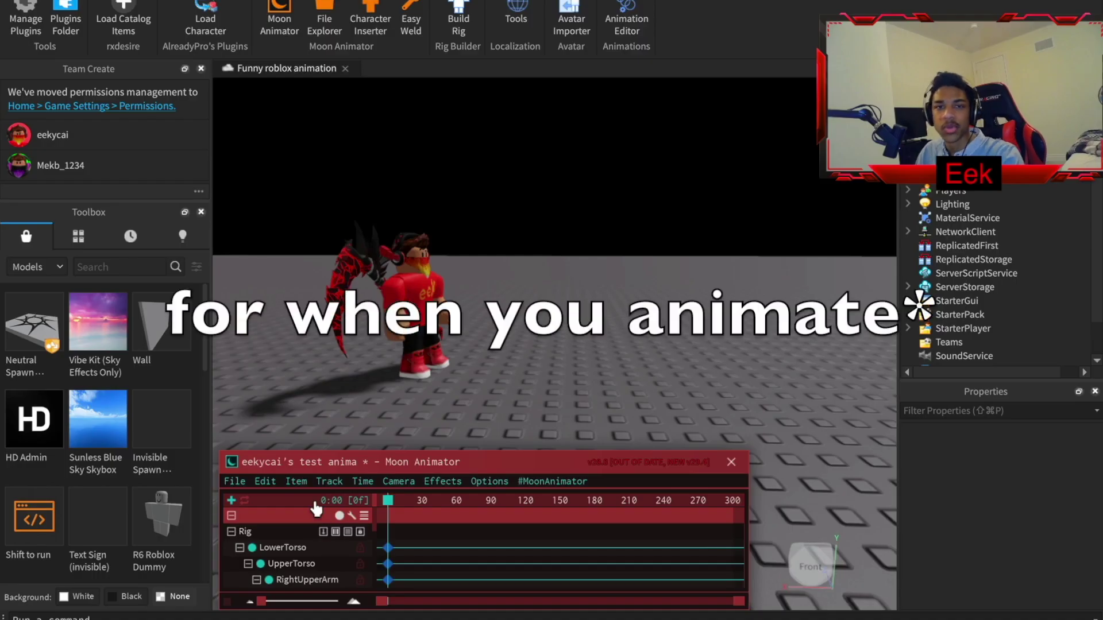
# Step: Examine the timeline size, loop and FPS options in the animation settings
pyautogui.click(265, 482)
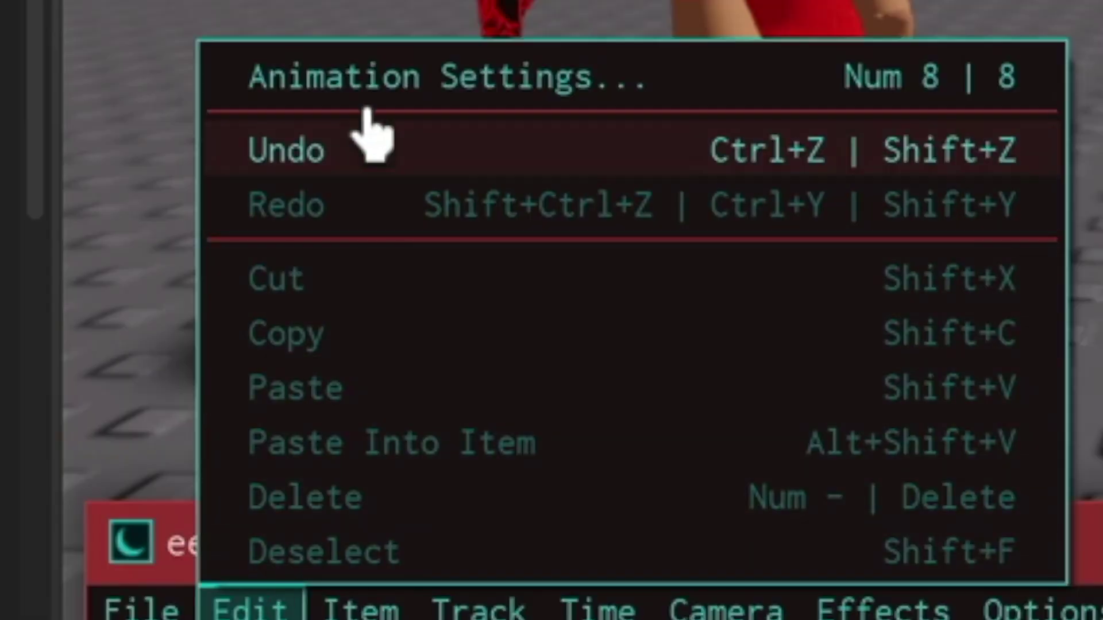
pyautogui.click(298, 348)
pyautogui.click(380, 163)
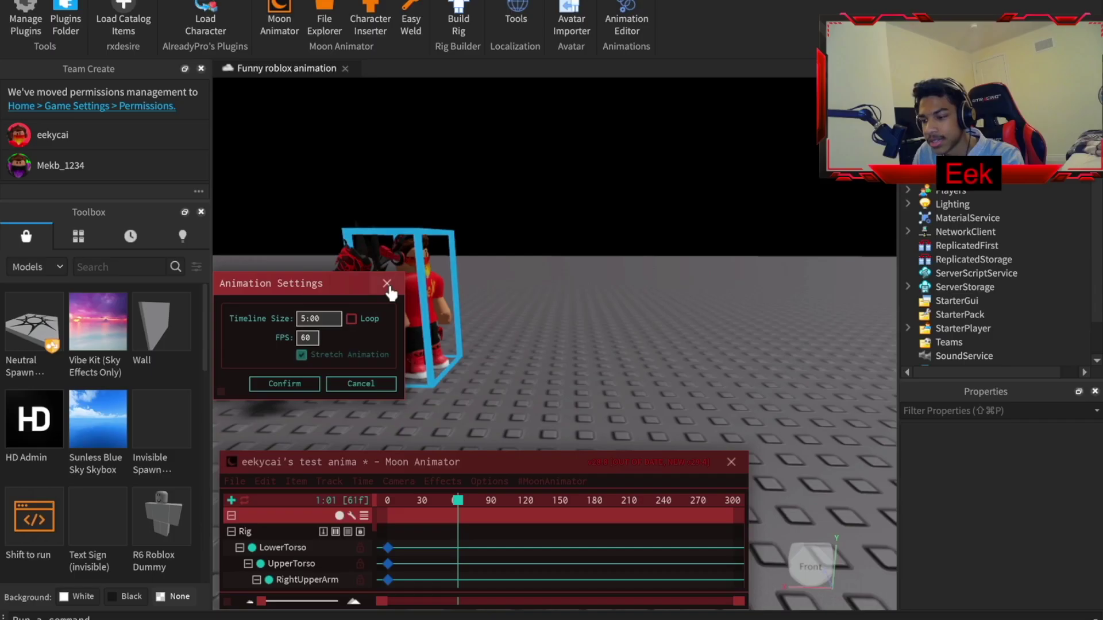
pyautogui.click(785, 93)
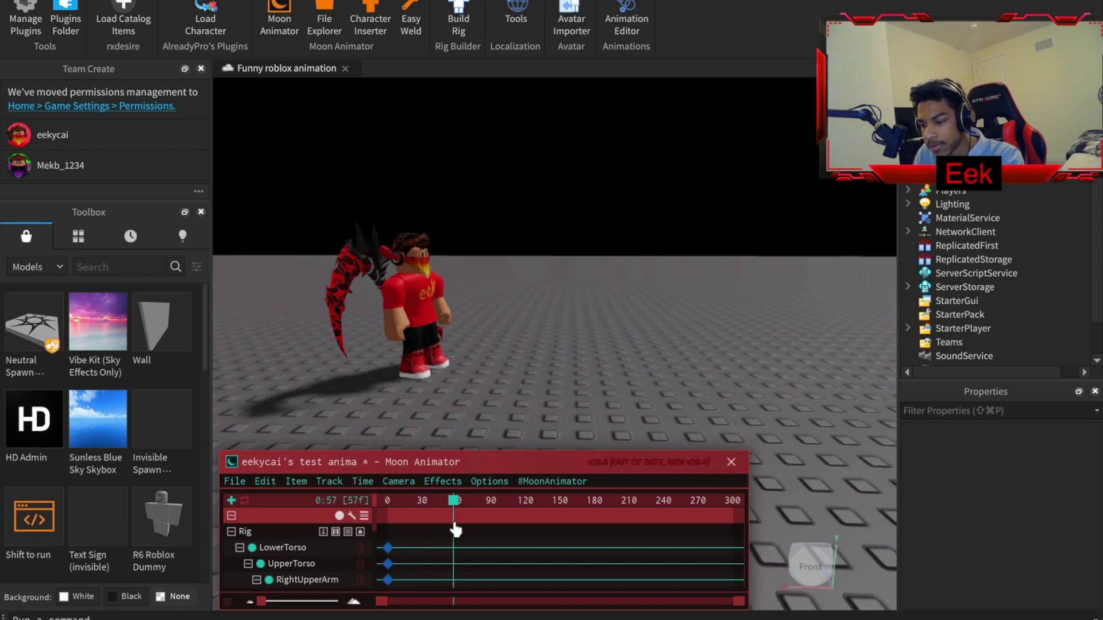
# Step: Rotate the lower torso at frame 60 so that the whole avatar turns and gets a second keyframe
pyautogui.click(457, 529)
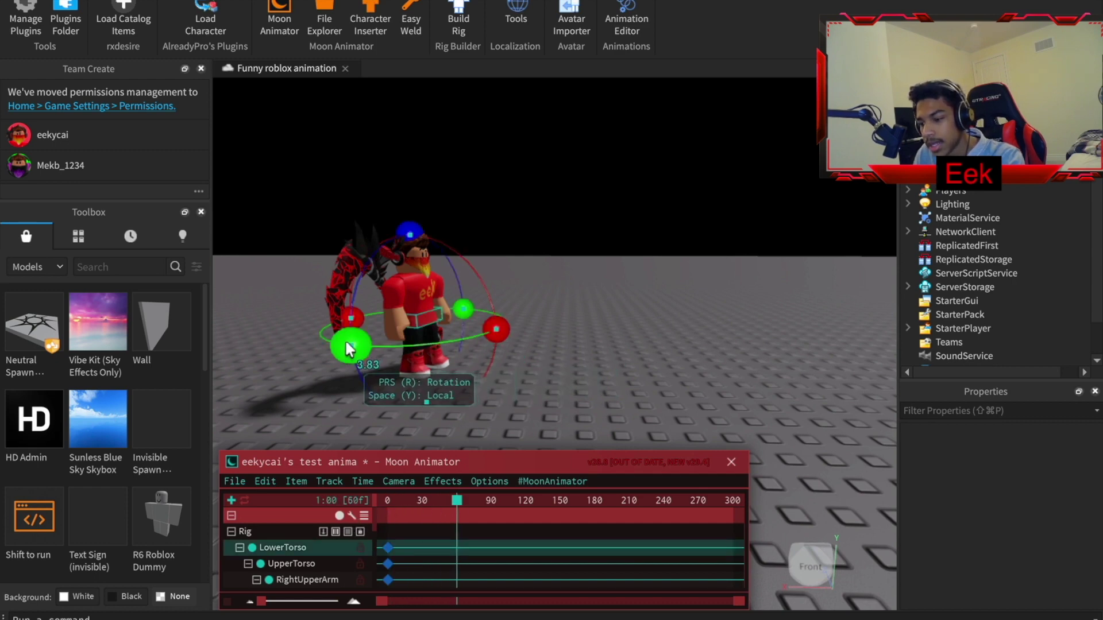
pyautogui.moveTo(349, 352); pyautogui.dragTo(623, 412)
pyautogui.click(415, 525)
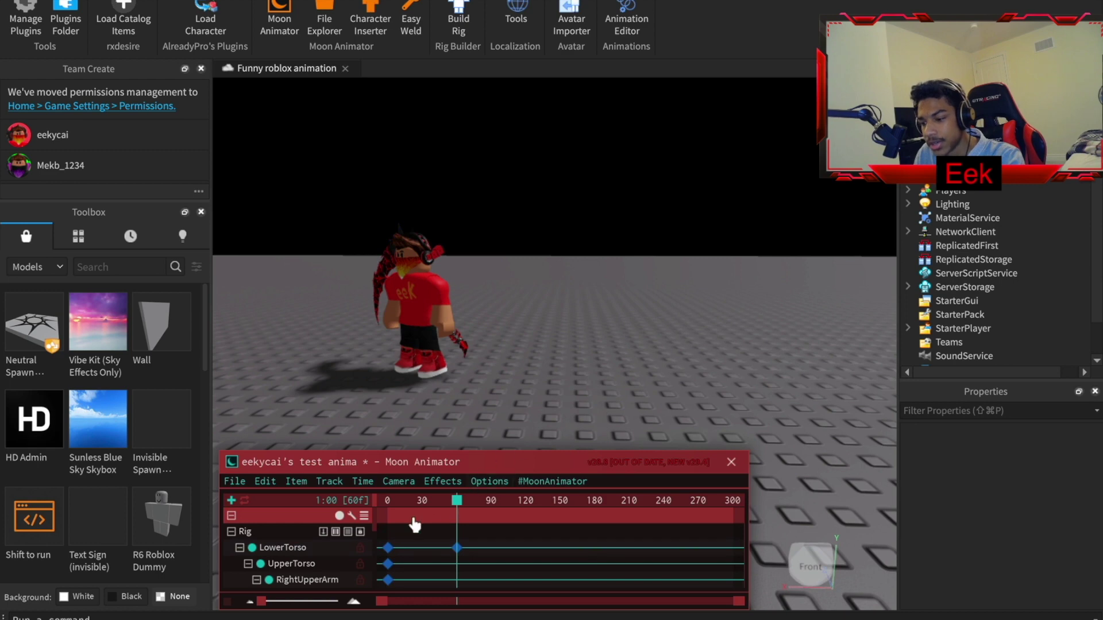
# Step: Play back the avatar's turning motion and undo the lower torso rotation at frame 60
pyautogui.press('space')
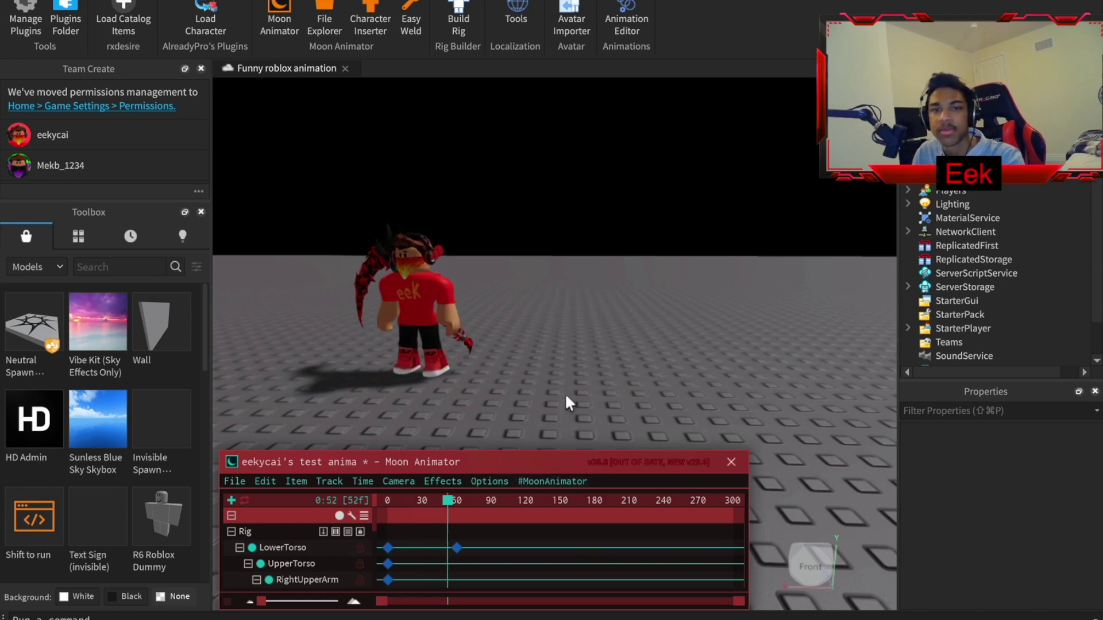
pyautogui.press('space')
pyautogui.press('space')
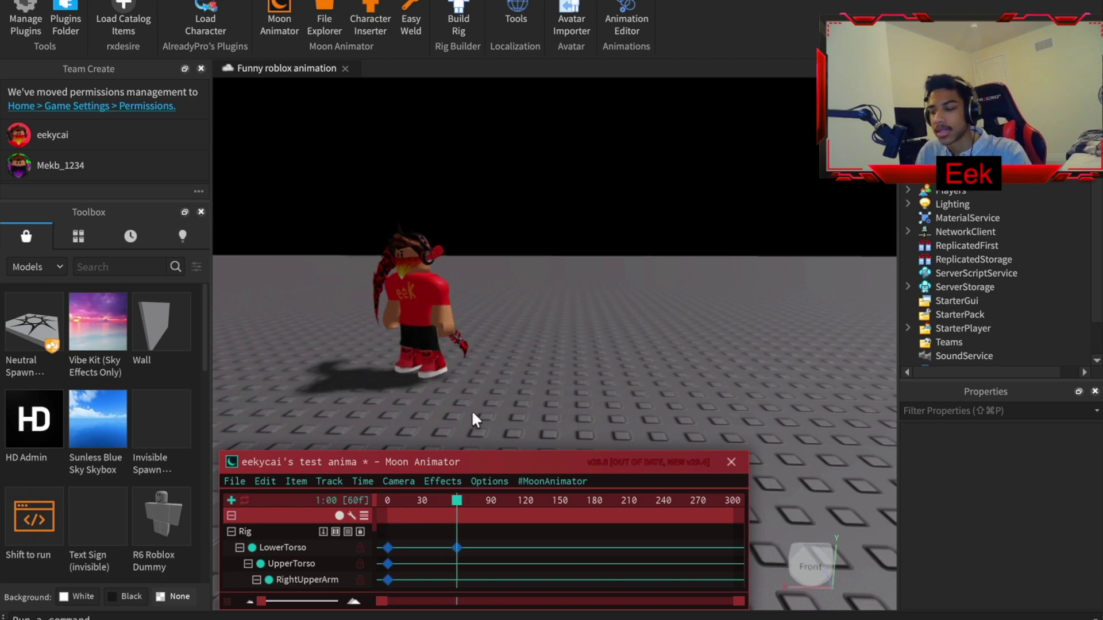
pyautogui.hotkey('ctrl', 'z')
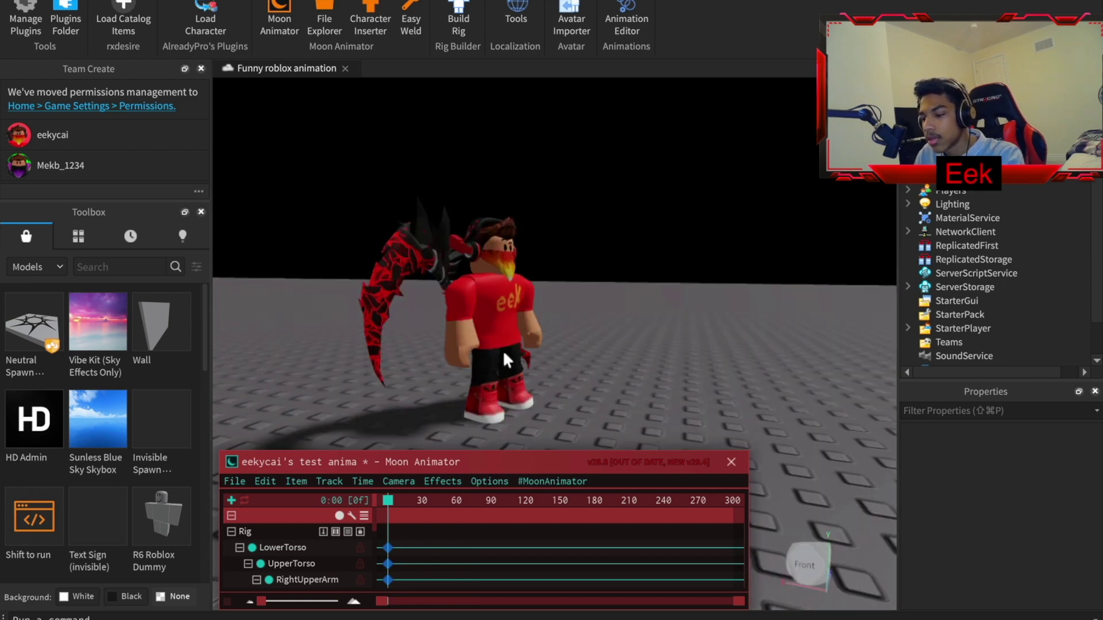
# Step: Rotate the right and left upper legs at frame 0 to adjust the starting stance
pyautogui.click(504, 346)
pyautogui.click(497, 340)
pyautogui.scroll(-2, 497, 345)
pyautogui.click(499, 353)
pyautogui.moveTo(496, 238); pyautogui.dragTo(493, 235)
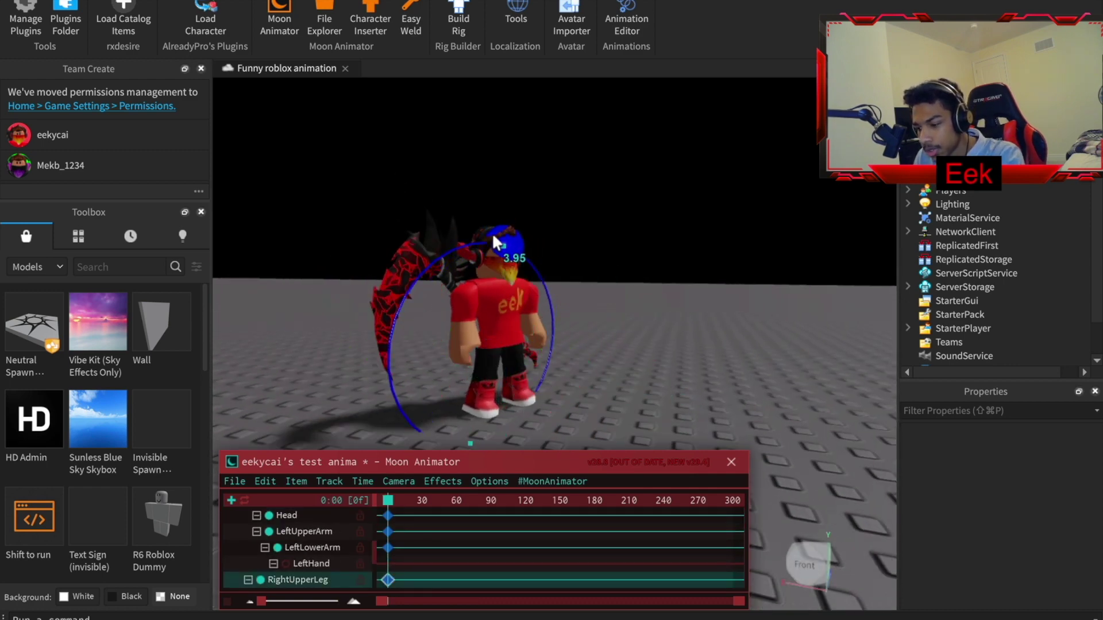
pyautogui.click(525, 360)
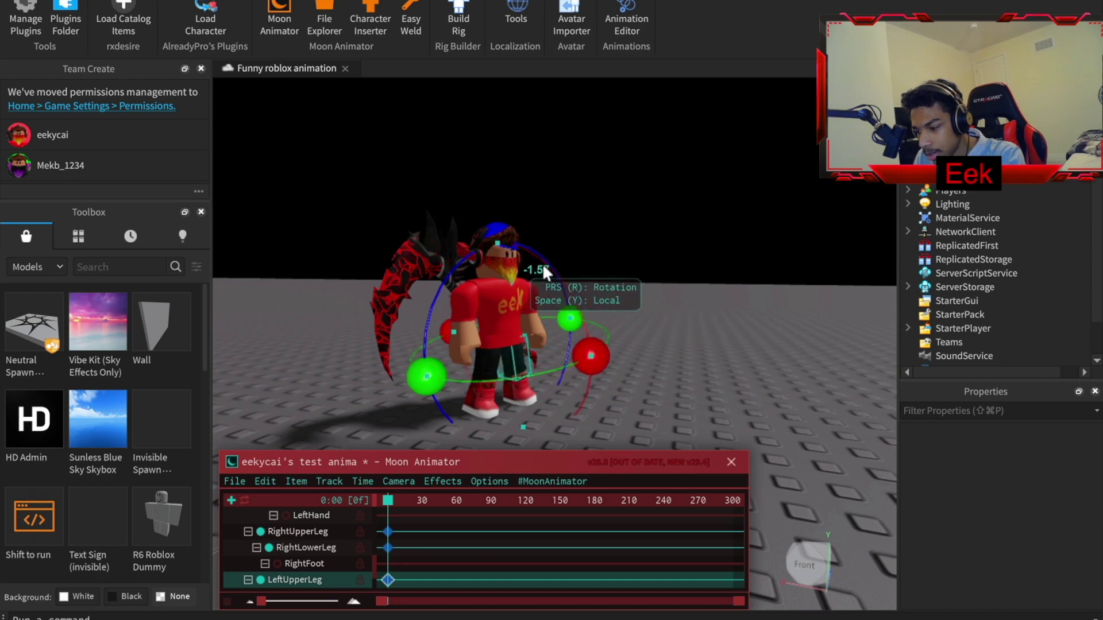
# Step: Tilt the lower torso slightly at frame 0
pyautogui.click(511, 342)
pyautogui.press('r')
pyautogui.press('r')
pyautogui.press('r')
pyautogui.moveTo(502, 232); pyautogui.dragTo(503, 237)
pyautogui.press('r')
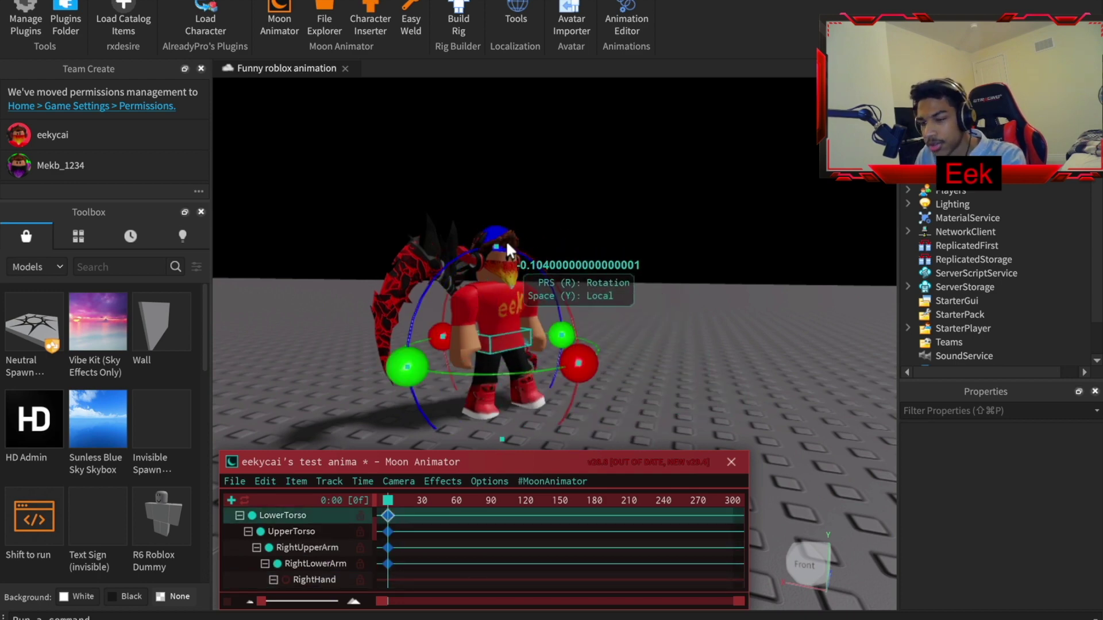
# Step: Rotate both upper arms at frame 0 so the forearms are raised in front of the chest
pyautogui.click(539, 337)
pyautogui.moveTo(603, 326); pyautogui.dragTo(536, 238)
pyautogui.click(458, 336)
pyautogui.moveTo(531, 320); pyautogui.dragTo(479, 219)
pyautogui.moveTo(479, 220); pyautogui.dragTo(458, 213)
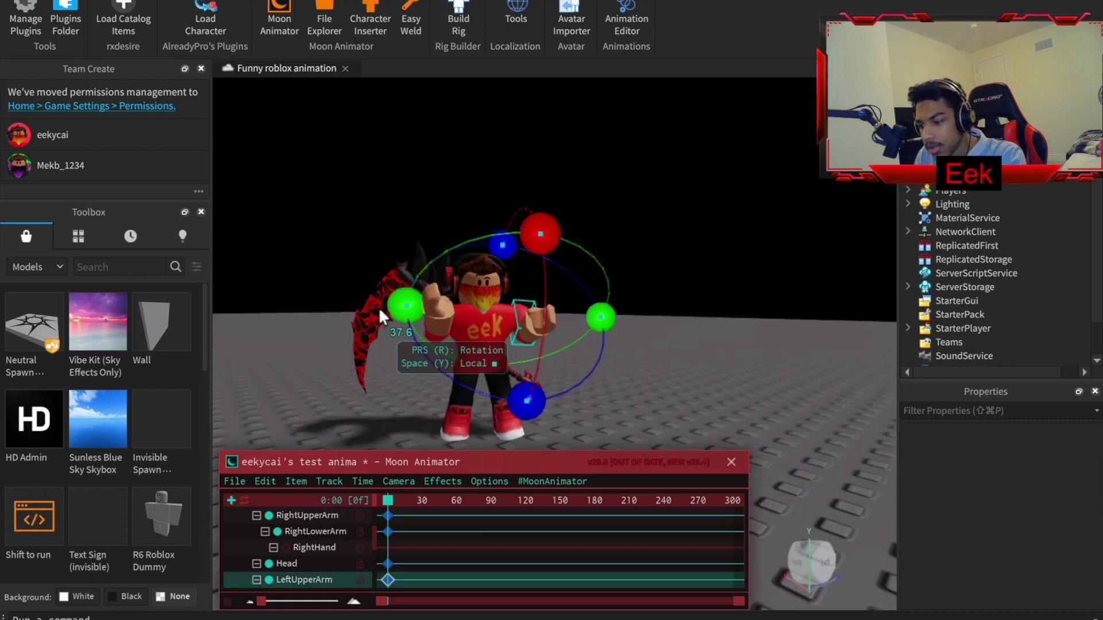
pyautogui.moveTo(379, 310); pyautogui.dragTo(398, 340)
# Step: Refine the arm rotations at frame 0 to complete the raised guard pose
pyautogui.click(630, 391)
pyautogui.moveTo(629, 392); pyautogui.dragTo(581, 390, button='right')
pyautogui.click(597, 367)
pyautogui.moveTo(673, 372); pyautogui.dragTo(615, 378)
pyautogui.click(539, 340)
pyautogui.click(650, 357)
pyautogui.click(582, 246)
pyautogui.click(740, 397)
pyautogui.scroll(-2, 739, 397)
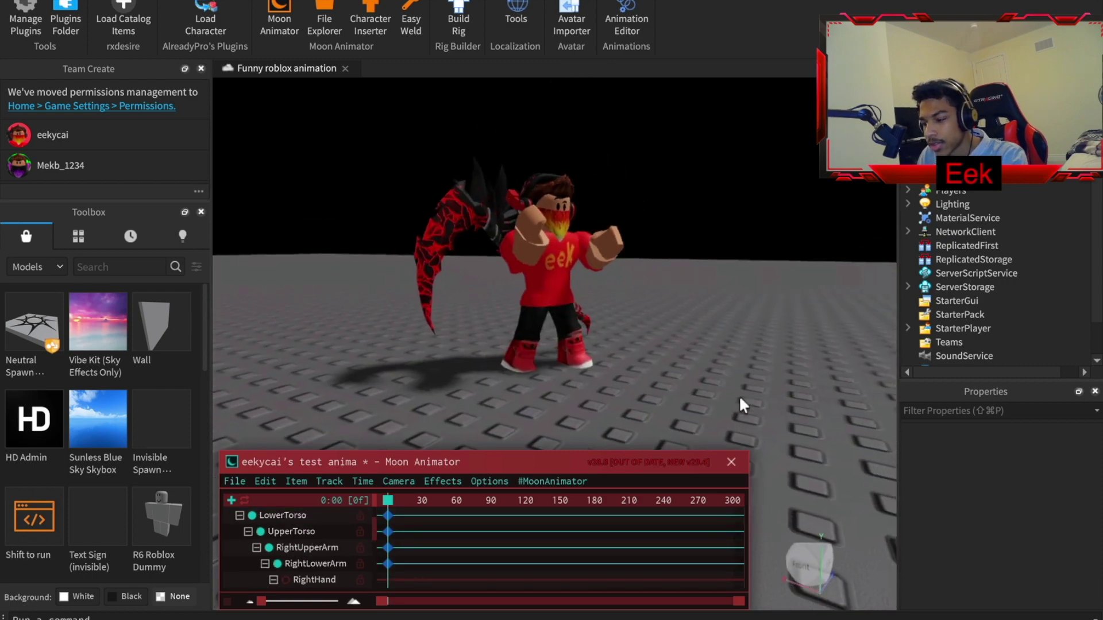
pyautogui.moveTo(739, 395); pyautogui.dragTo(623, 304, button='right')
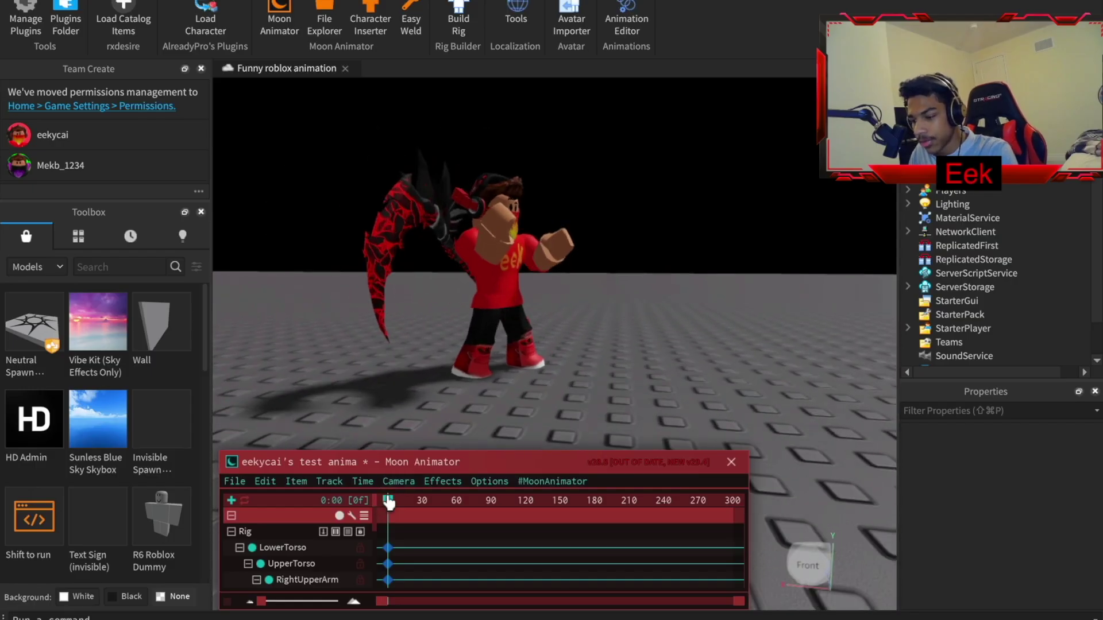
# Step: Go to frame 5 and shift the lower torso to begin the next pose
pyautogui.moveTo(388, 503); pyautogui.dragTo(395, 504)
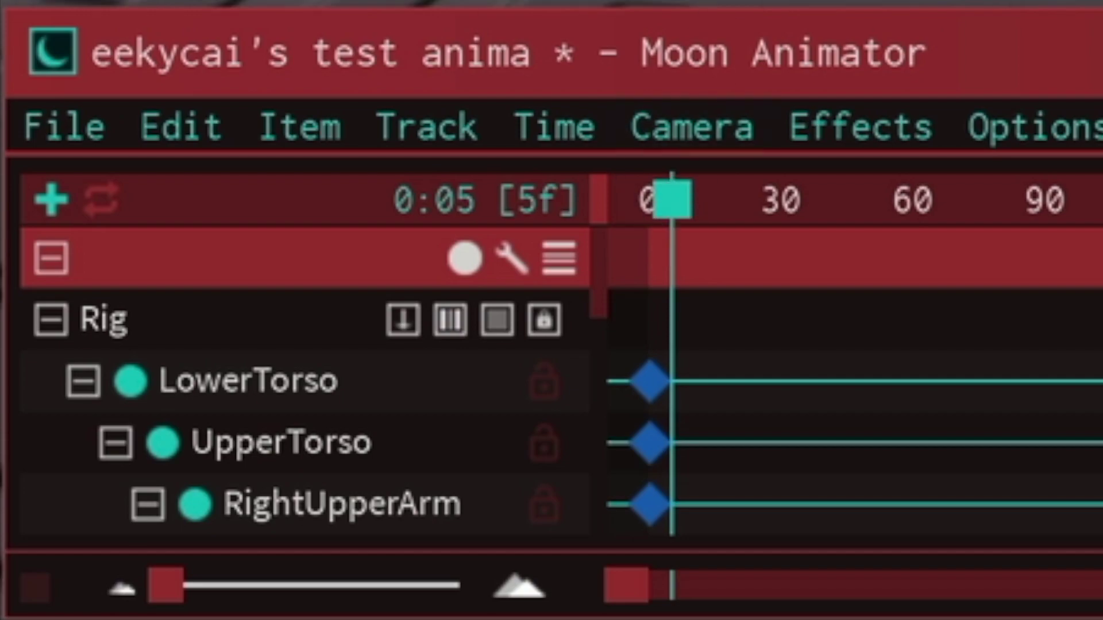
pyautogui.moveTo(560, 311); pyautogui.dragTo(460, 307)
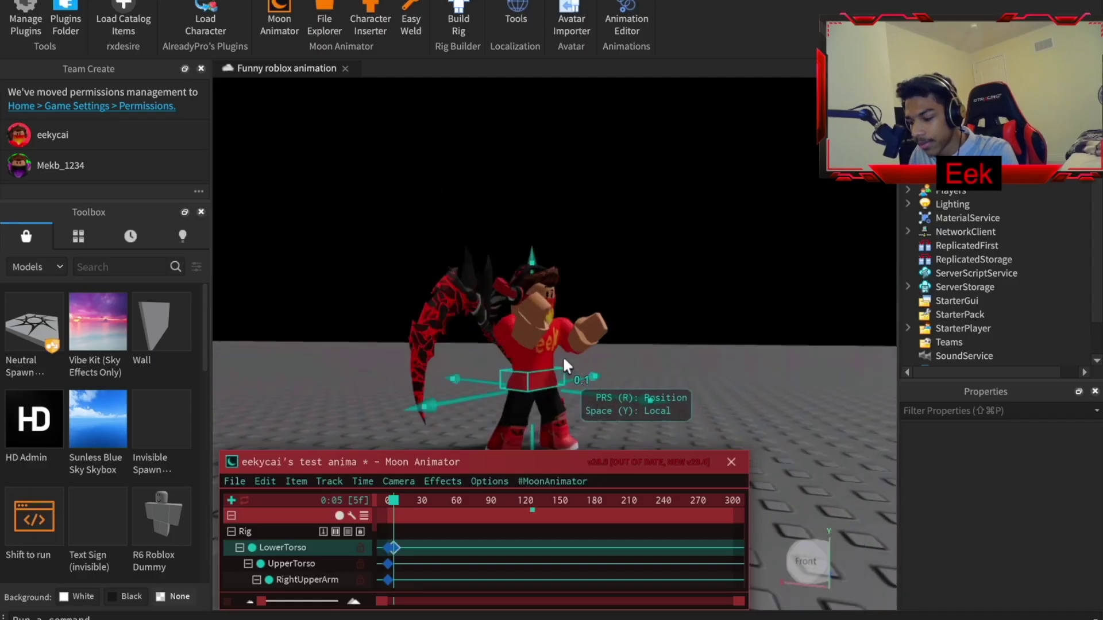
pyautogui.click(540, 345)
pyautogui.press('r')
# Step: Rotate the right arm and the head at frame 5 to follow the body movement
pyautogui.click(496, 281)
pyautogui.moveTo(692, 178); pyautogui.dragTo(733, 247)
pyautogui.click(603, 278)
pyautogui.click(637, 237)
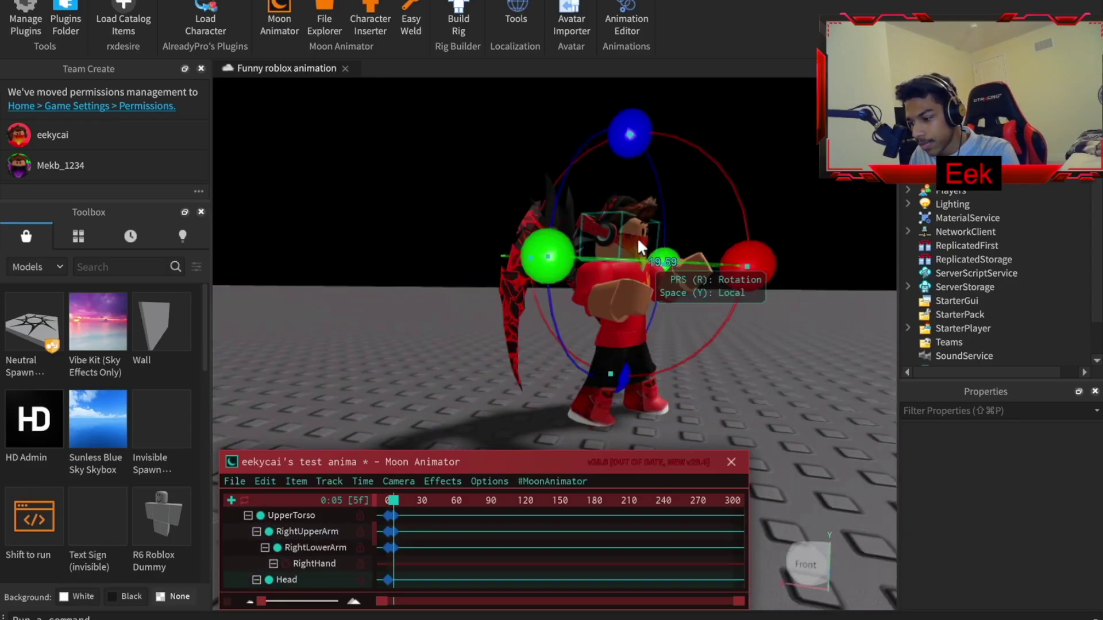
pyautogui.moveTo(639, 240); pyautogui.dragTo(646, 241)
pyautogui.moveTo(747, 270); pyautogui.dragTo(808, 279, button='right')
pyautogui.click(718, 262)
pyautogui.moveTo(684, 278); pyautogui.dragTo(652, 296)
# Step: Rotate the legs at frame 5 to match the shifted lower torso
pyautogui.moveTo(764, 190); pyautogui.dragTo(810, 172, button='right')
pyautogui.click(658, 315)
pyautogui.moveTo(745, 316); pyautogui.dragTo(740, 325)
pyautogui.click(622, 292)
pyautogui.click(610, 323)
pyautogui.moveTo(682, 335); pyautogui.dragTo(678, 344)
pyautogui.click(741, 258)
pyautogui.moveTo(741, 259); pyautogui.dragTo(775, 236, button='right')
# Step: Scrub the timeline back to frame 0 to review the motion between the first poses
pyautogui.moveTo(394, 501); pyautogui.dragTo(323, 497)
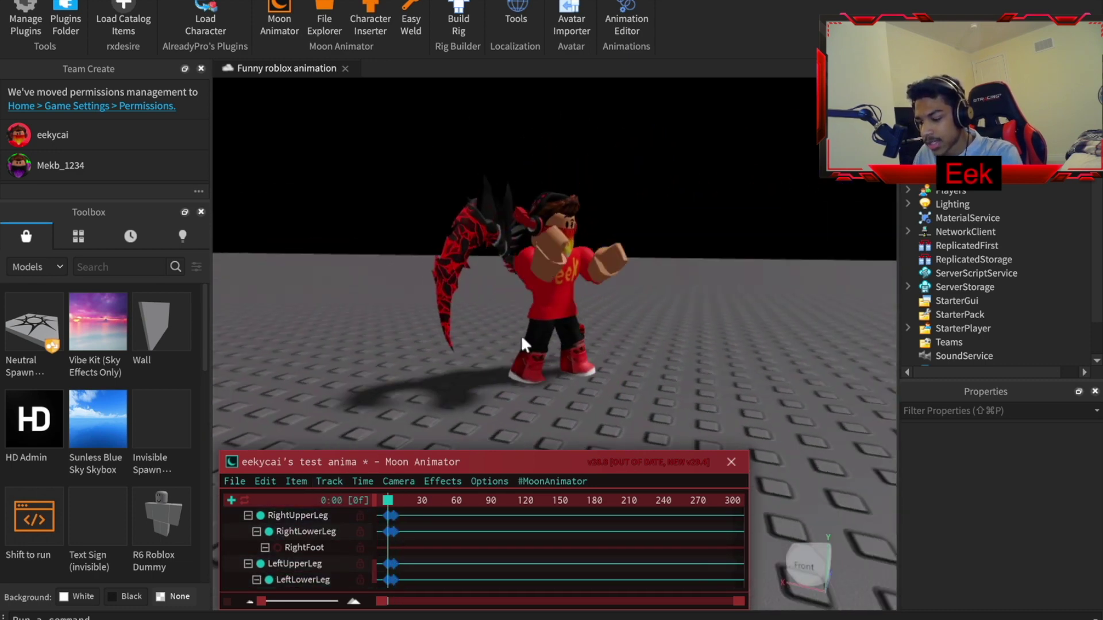
pyautogui.press('super+a')
pyautogui.moveTo(389, 510); pyautogui.dragTo(366, 494)
# Step: Go to frame 11 and rotate the right upper arm for the pose there
pyautogui.moveTo(389, 500); pyautogui.dragTo(401, 506)
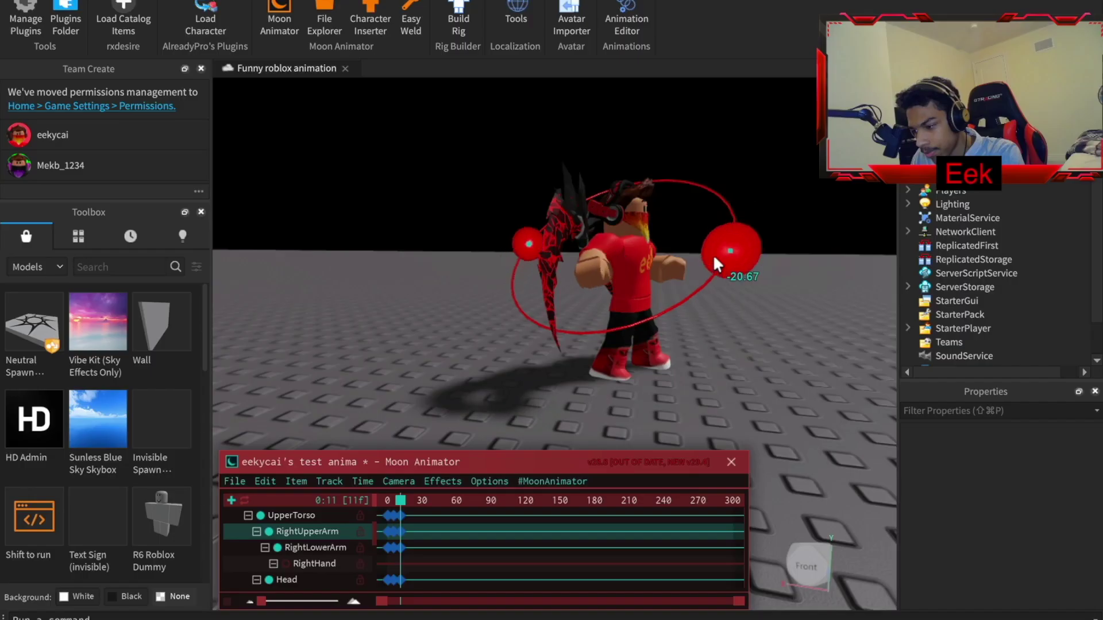
pyautogui.click(599, 243)
pyautogui.moveTo(712, 254); pyautogui.dragTo(719, 181)
pyautogui.click(595, 249)
pyautogui.click(719, 189)
pyautogui.moveTo(713, 253); pyautogui.dragTo(610, 225, button='right')
pyautogui.click(595, 266)
pyautogui.click(509, 186)
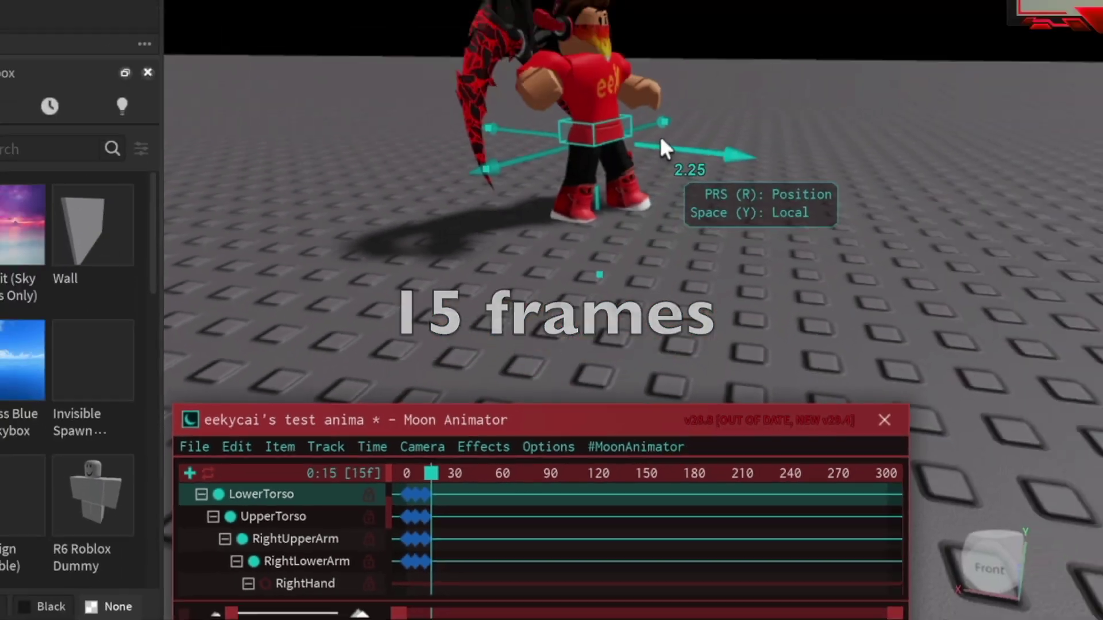
# Step: Shift the lower torso and rotate the upper torso at frame 15
pyautogui.moveTo(574, 260); pyautogui.dragTo(568, 255)
pyautogui.click(545, 237)
pyautogui.press('r')
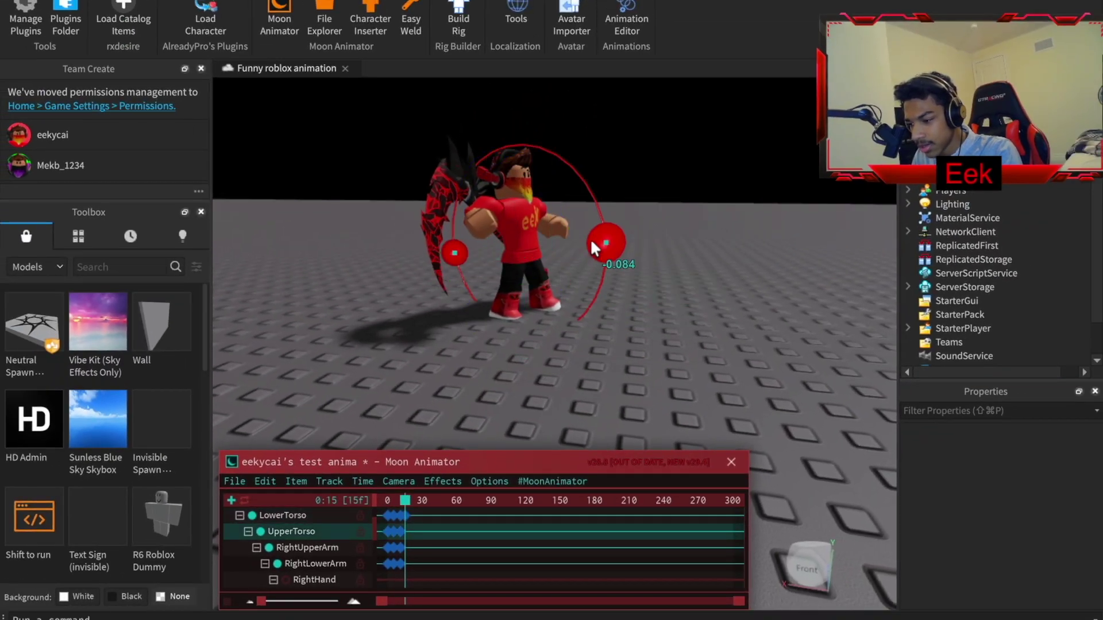
pyautogui.click(503, 188)
pyautogui.click(654, 220)
pyautogui.scroll(-2, 655, 223)
# Step: Rotate the legs at frame 15 to fit the new body position
pyautogui.click(555, 279)
pyautogui.scroll(3, 557, 278)
pyautogui.click(514, 312)
pyautogui.click(523, 283)
pyautogui.moveTo(616, 289); pyautogui.dragTo(618, 296)
pyautogui.click(641, 287)
pyautogui.scroll(-2, 641, 287)
pyautogui.moveTo(641, 287); pyautogui.dragTo(643, 291, button='right')
pyautogui.scroll(4, 643, 292)
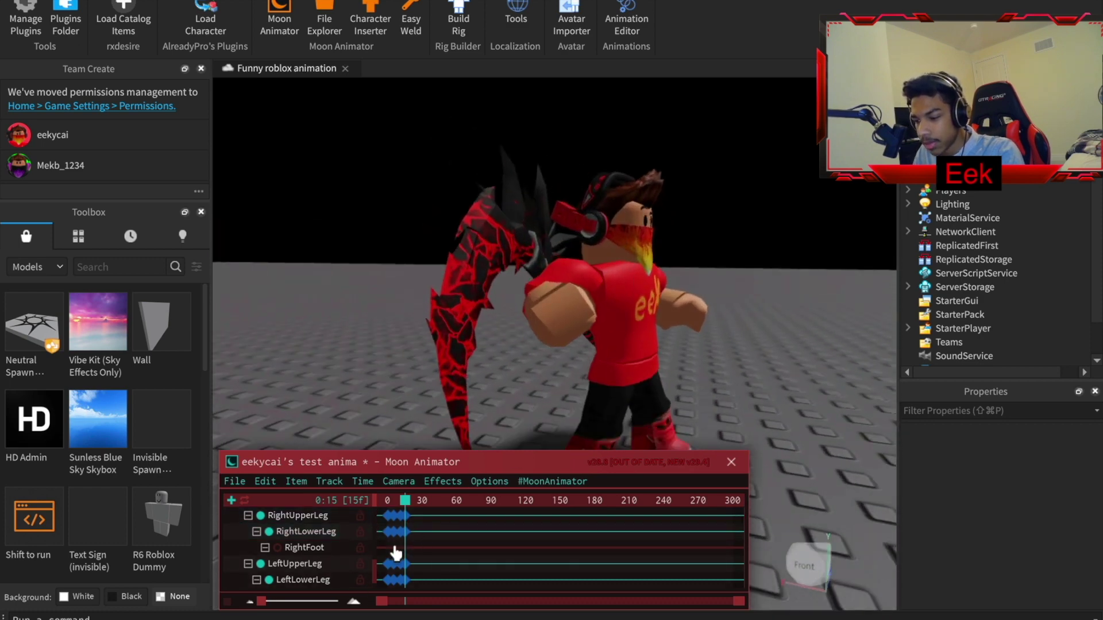
# Step: Go to frame 19 and rotate the left upper and lower leg
pyautogui.scroll(10, 300, 556)
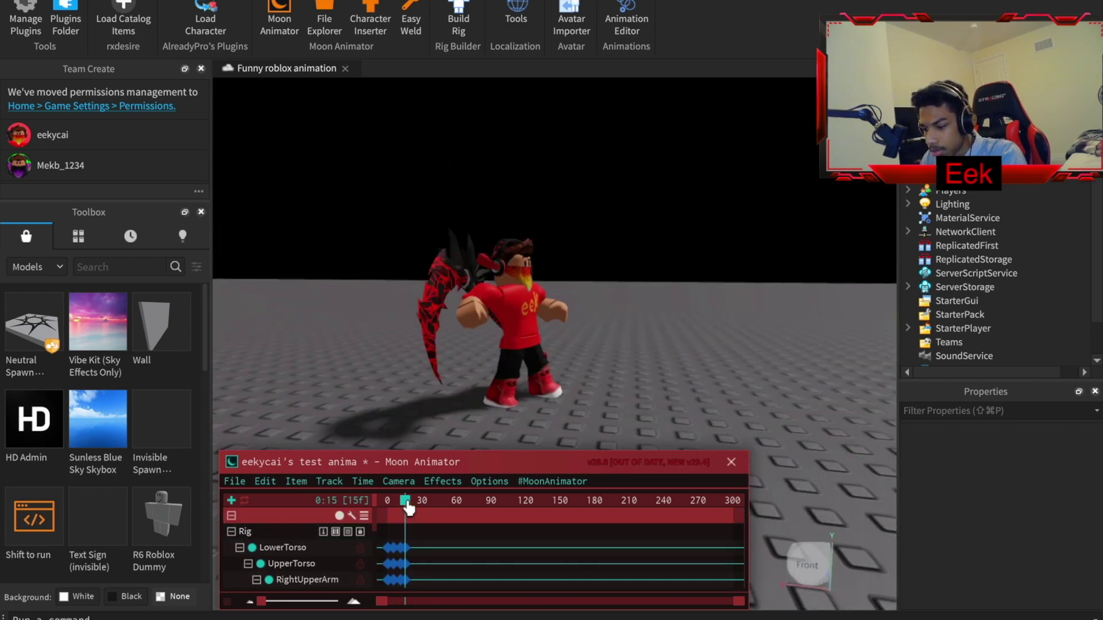
pyautogui.moveTo(404, 503); pyautogui.dragTo(409, 503)
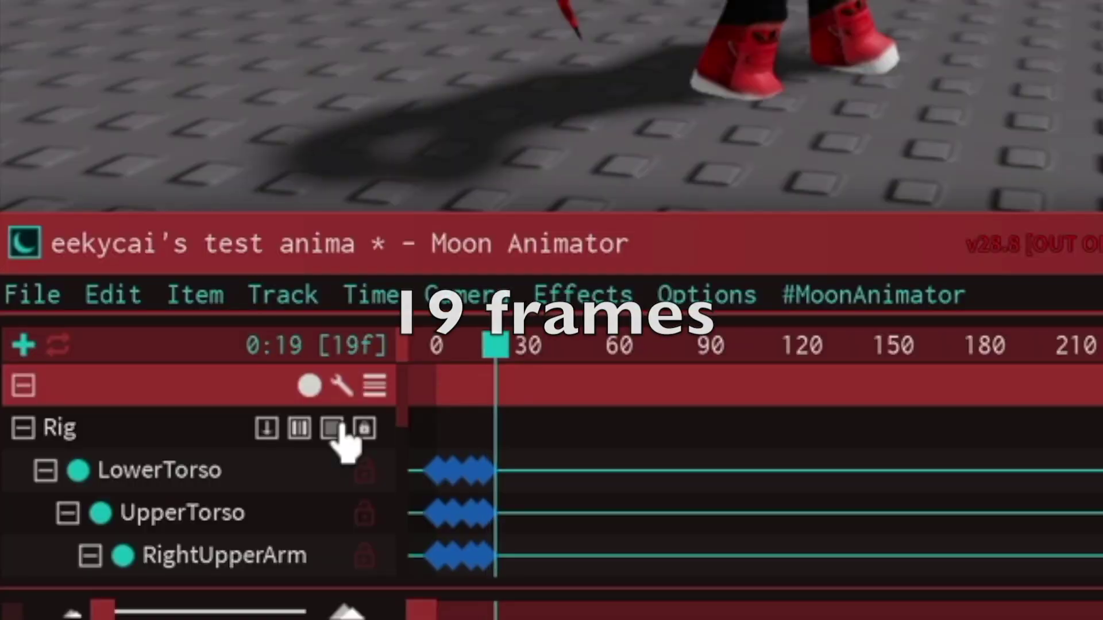
pyautogui.click(296, 549)
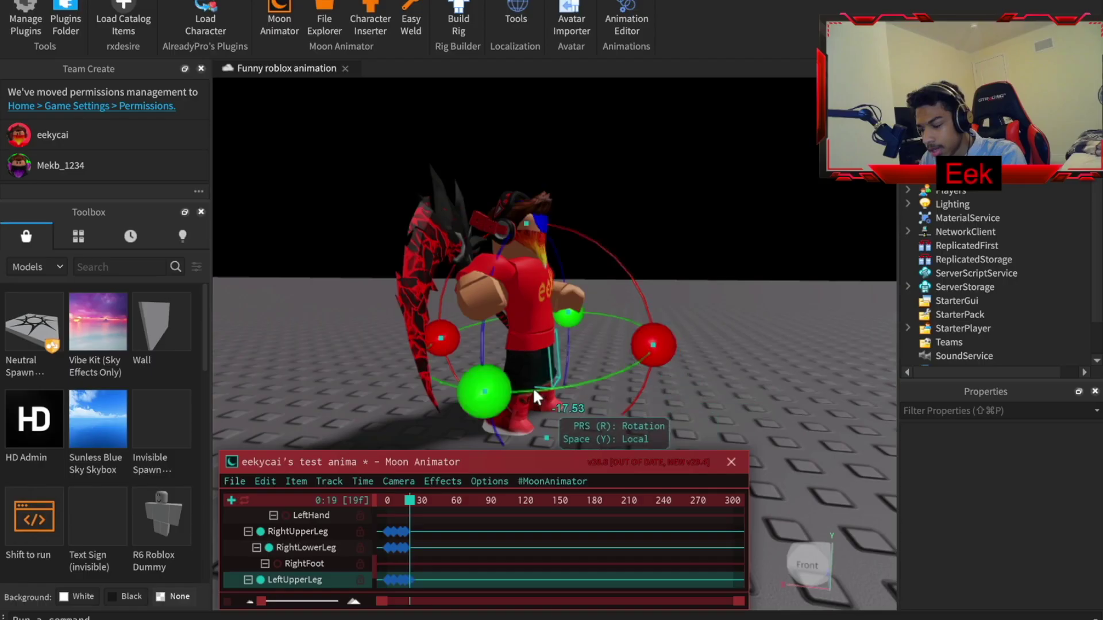
pyautogui.click(549, 377)
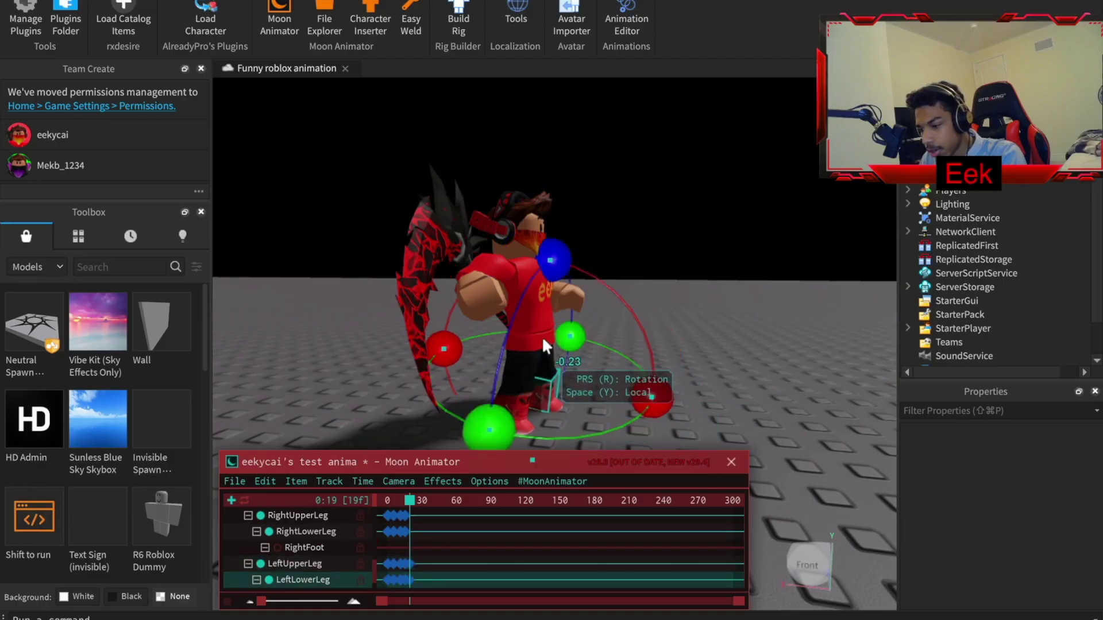
# Step: Rotate the lower torso at frame 19 and adjust its height
pyautogui.click(542, 336)
pyautogui.moveTo(542, 336); pyautogui.dragTo(540, 345)
pyautogui.press('r')
pyautogui.moveTo(524, 247); pyautogui.dragTo(524, 237)
pyautogui.press('r')
# Step: Rotate the lower part of the leg at frame 19 to finish the leg pose
pyautogui.click(524, 377)
pyautogui.click(530, 403)
pyautogui.moveTo(650, 364); pyautogui.dragTo(639, 333)
pyautogui.click(531, 305)
pyautogui.scroll(-3, 586, 270)
# Step: Rotate the right upper arm at frame 19 so the arm comes up in front of the chest
pyautogui.click(577, 247)
pyautogui.click(588, 241)
pyautogui.click(568, 251)
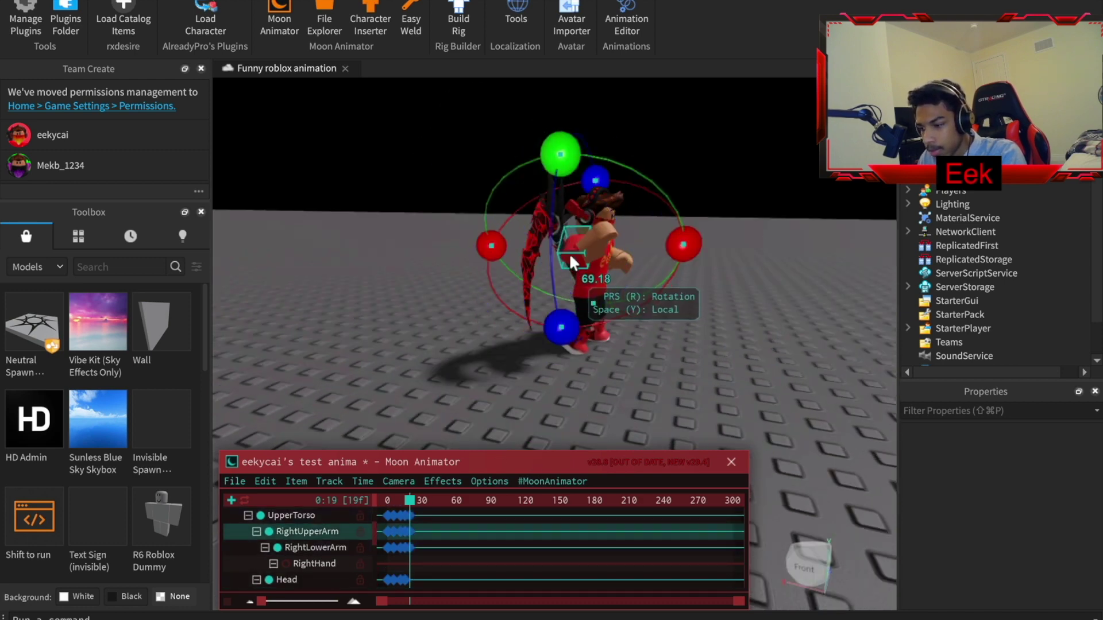
pyautogui.moveTo(650, 197); pyautogui.dragTo(650, 229, button='right')
pyautogui.click(726, 310)
pyautogui.moveTo(718, 293); pyautogui.dragTo(689, 305, button='right')
# Step: Rotate the left upper arm at frame 19 to complete the arm pose
pyautogui.click(579, 279)
pyautogui.click(557, 273)
pyautogui.moveTo(658, 336); pyautogui.dragTo(710, 275)
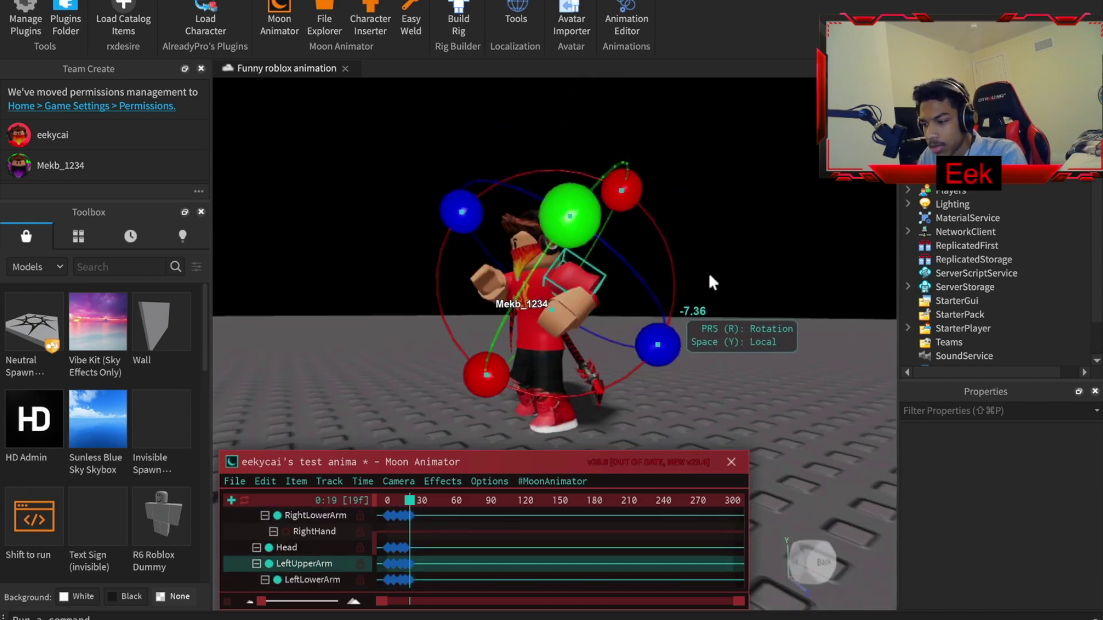
pyautogui.click(775, 284)
pyautogui.moveTo(775, 284); pyautogui.dragTo(779, 289, button='right')
pyautogui.click(598, 272)
pyautogui.click(613, 289)
pyautogui.click(627, 305)
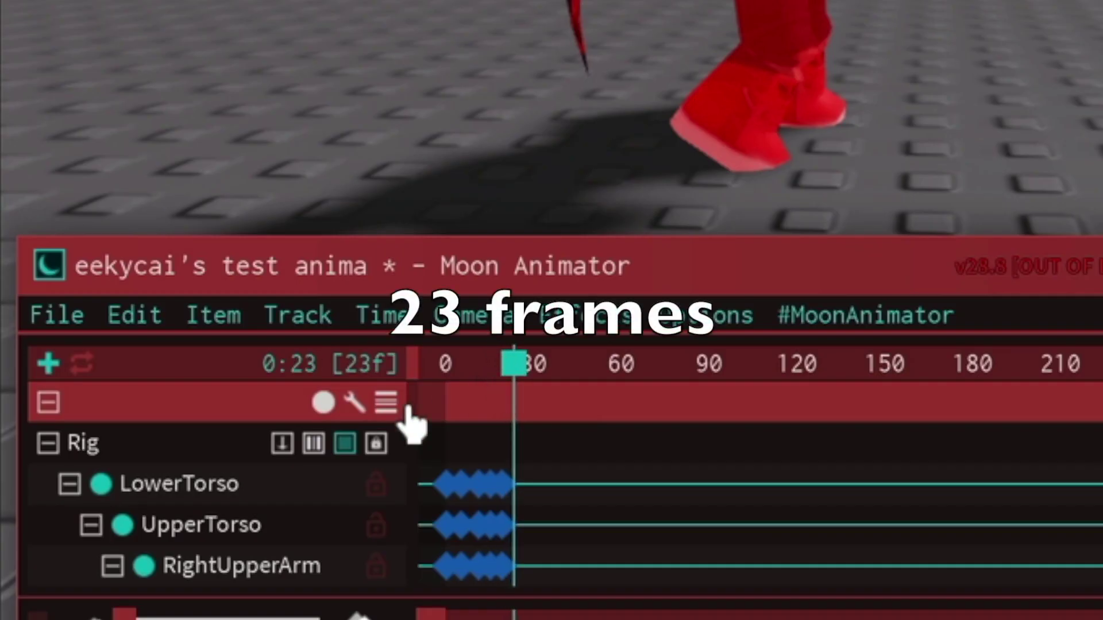
# Step: Move the lower torso forward at frame 23 and rotate a leg into a step
pyautogui.click(221, 493)
pyautogui.moveTo(605, 343); pyautogui.dragTo(653, 350)
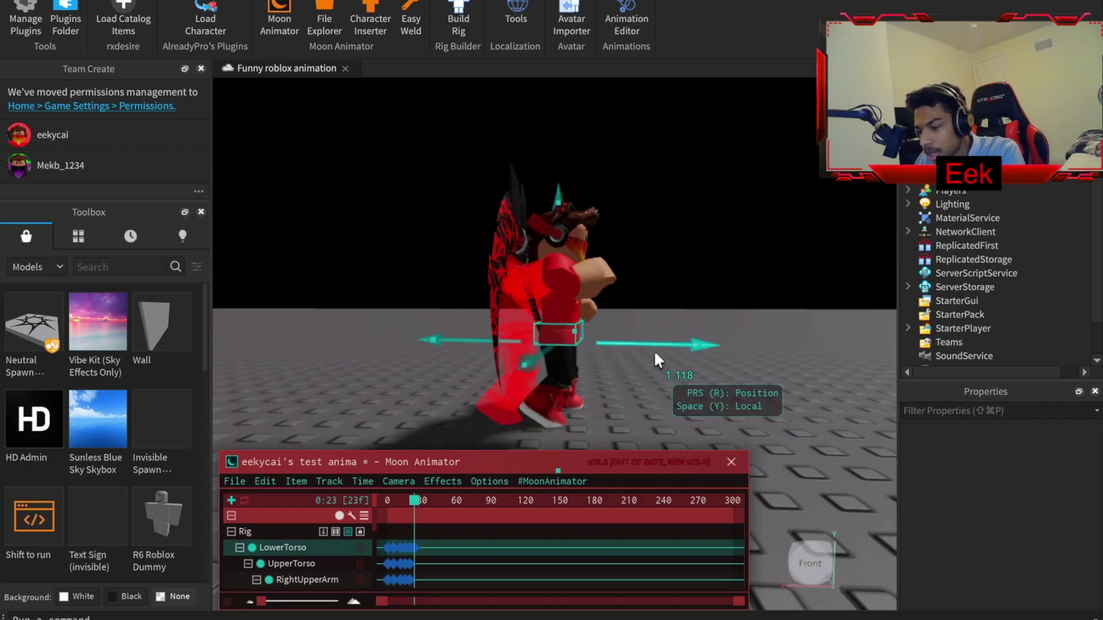
pyautogui.press('r')
pyautogui.moveTo(642, 394); pyautogui.dragTo(642, 394, button='right')
pyautogui.click(499, 399)
pyautogui.moveTo(610, 374); pyautogui.dragTo(612, 385)
pyautogui.moveTo(481, 373); pyautogui.dragTo(631, 322, button='right')
# Step: Reposition the tilted lower torso at frame 23 to fit the lunge
pyautogui.click(643, 273)
pyautogui.press('r')
pyautogui.moveTo(783, 325); pyautogui.dragTo(794, 328)
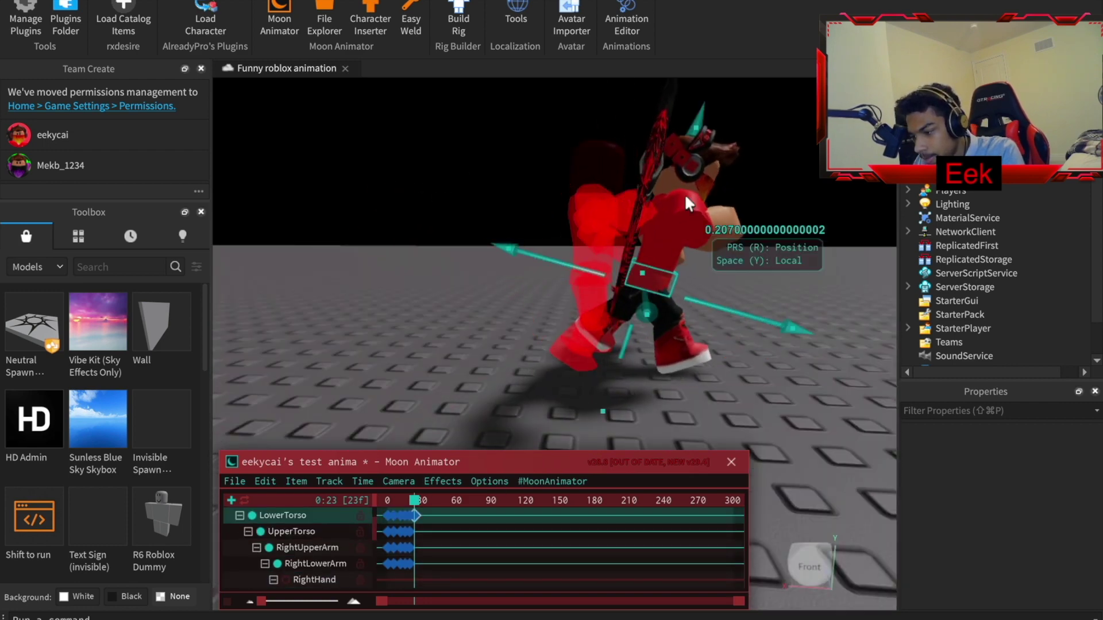
pyautogui.press('r')
pyautogui.moveTo(686, 198); pyautogui.dragTo(689, 319, button='right')
# Step: Lean the upper torso forward and swing the right upper arm by about 92 degrees at frame 23
pyautogui.click(617, 270)
pyautogui.moveTo(712, 299); pyautogui.dragTo(681, 340)
pyautogui.click(650, 244)
pyautogui.moveTo(711, 150); pyautogui.dragTo(533, 344)
pyautogui.click(626, 265)
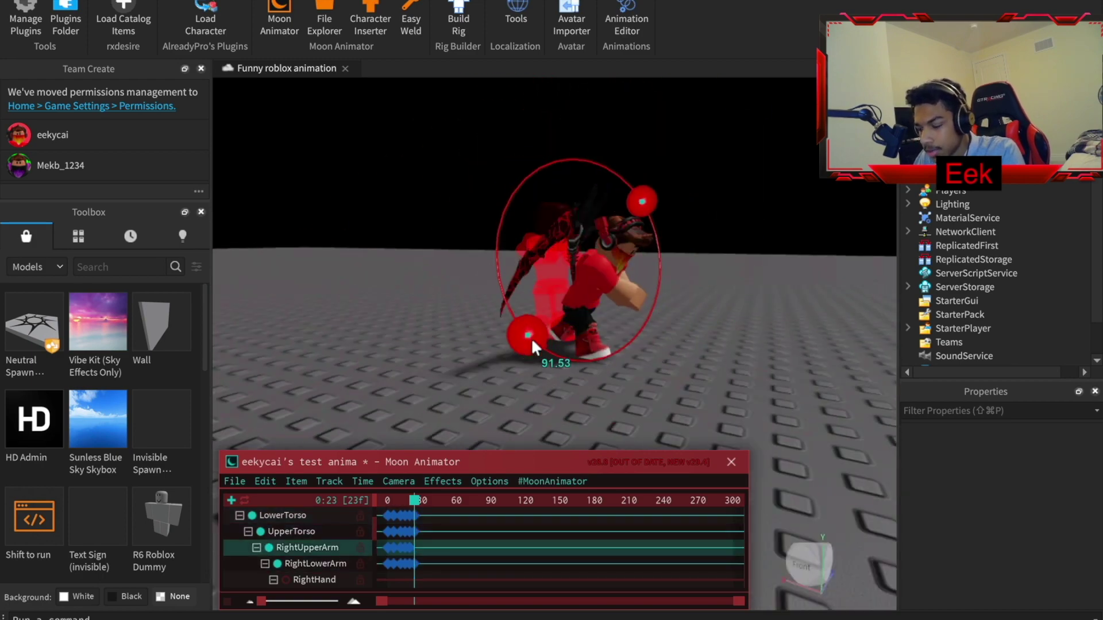
# Step: Rotate the left upper arm and bend the left lower arm by about 25 degrees at frame 23
pyautogui.moveTo(533, 344); pyautogui.dragTo(564, 334, button='right')
pyautogui.click(718, 368)
pyautogui.moveTo(718, 367); pyautogui.dragTo(723, 378, button='right')
pyautogui.click(555, 348)
pyautogui.moveTo(519, 205); pyautogui.dragTo(469, 244)
pyautogui.click(580, 350)
pyautogui.moveTo(681, 299); pyautogui.dragTo(648, 259)
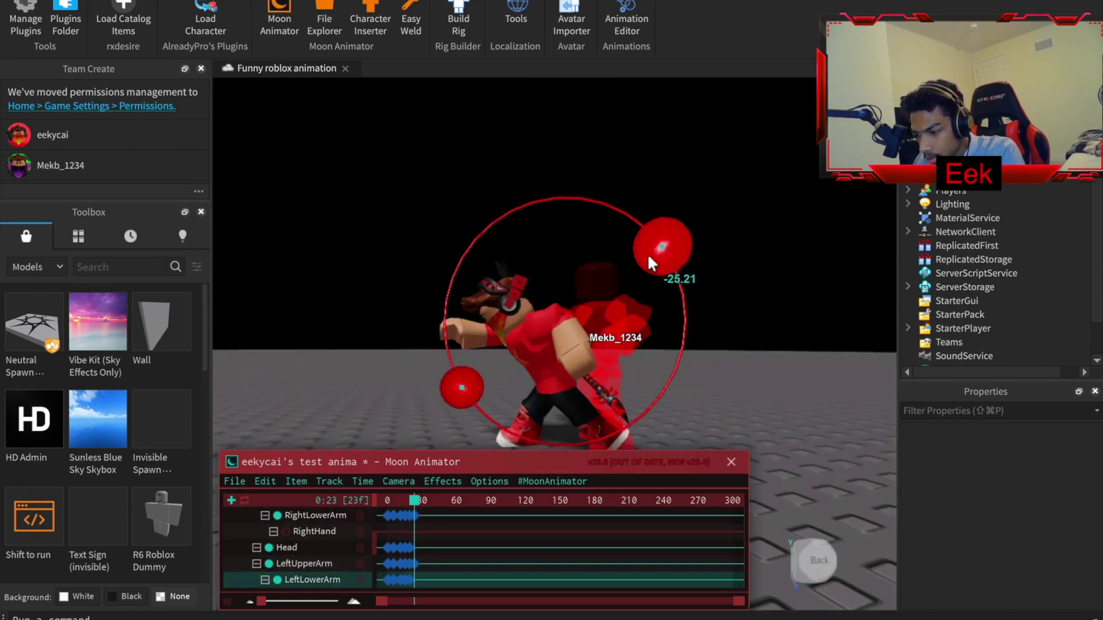
pyautogui.click(721, 364)
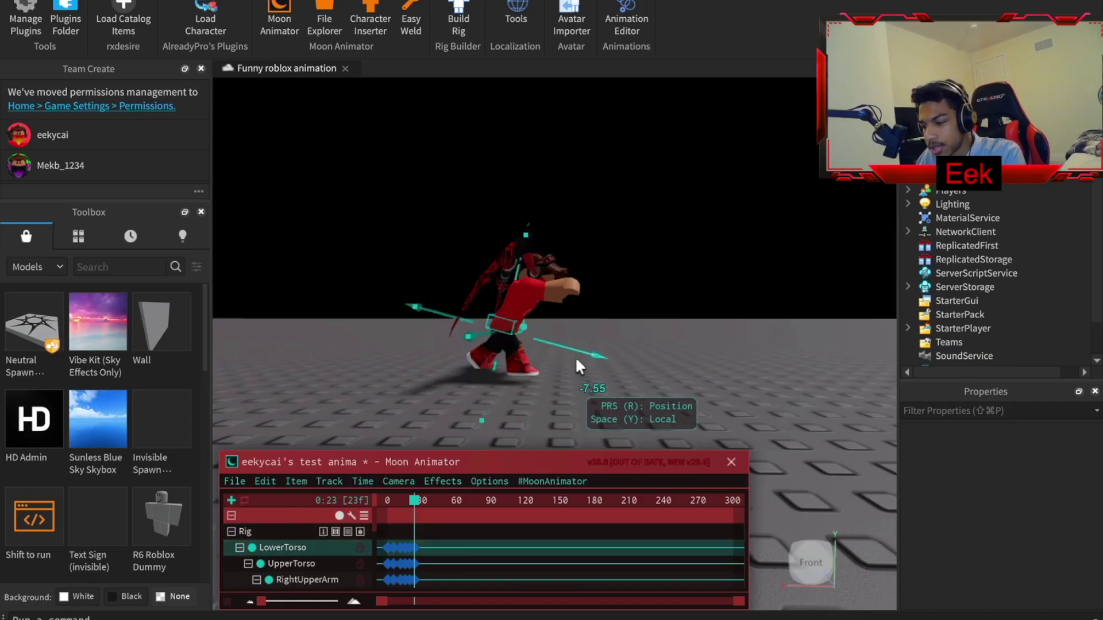
# Step: Move the lower torso farther forward at frame 23 and play back the animation
pyautogui.moveTo(578, 354); pyautogui.dragTo(600, 361)
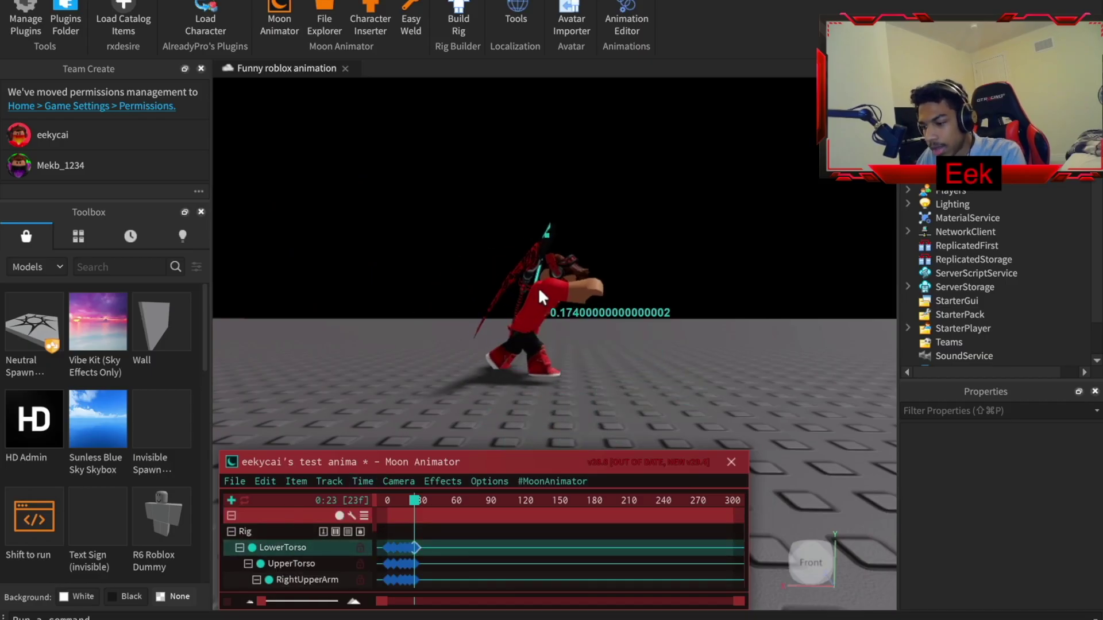
pyautogui.press('r')
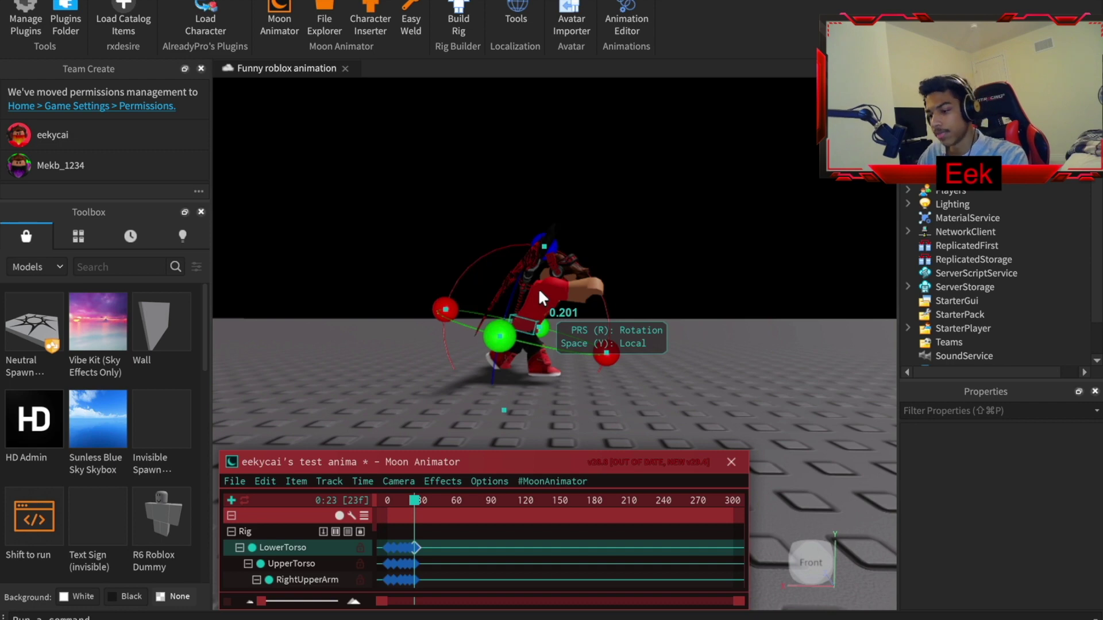
pyautogui.press('space')
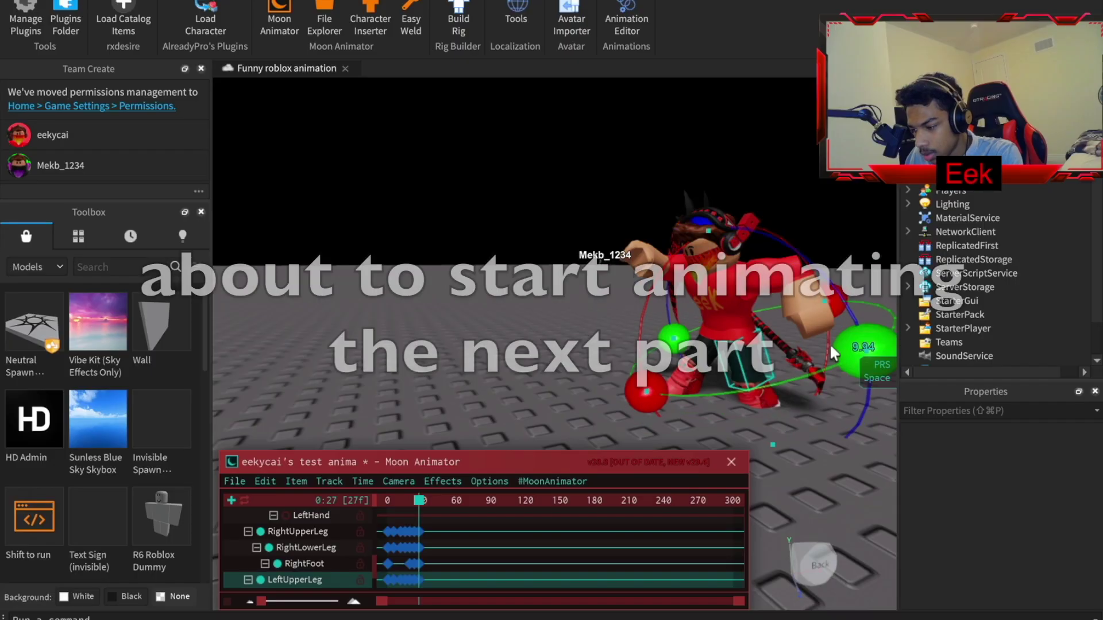
# Step: Adjust the left leg and rotate the right upper arm at frame 27
pyautogui.moveTo(695, 310); pyautogui.dragTo(664, 299)
pyautogui.click(662, 300)
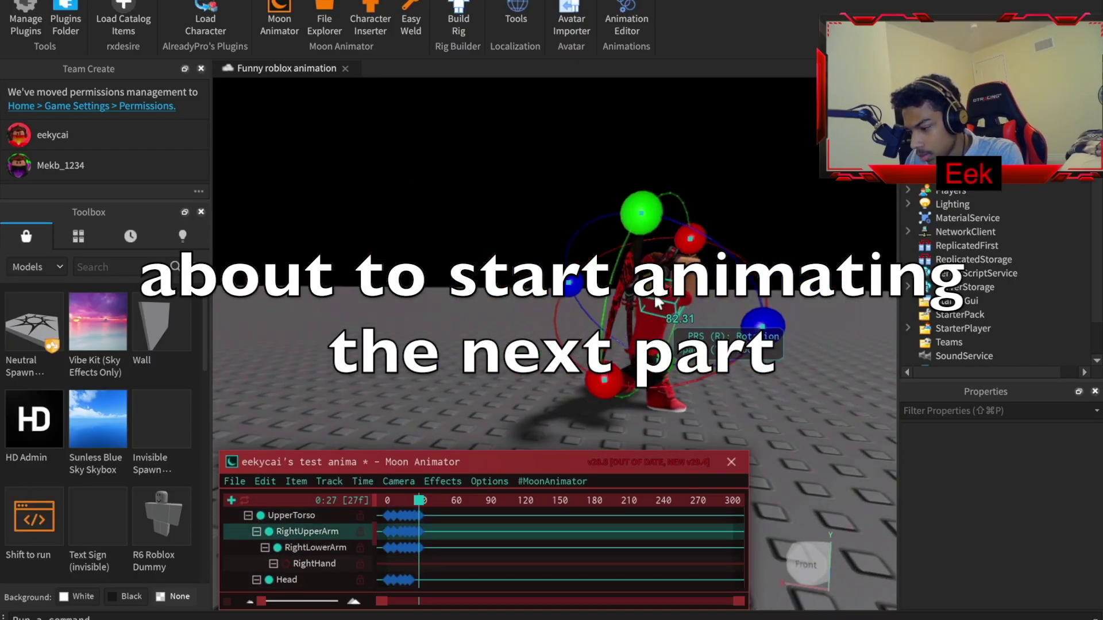
pyautogui.moveTo(740, 354); pyautogui.dragTo(767, 325)
pyautogui.click(794, 347)
pyautogui.moveTo(793, 347); pyautogui.dragTo(789, 349, button='right')
pyautogui.press('space')
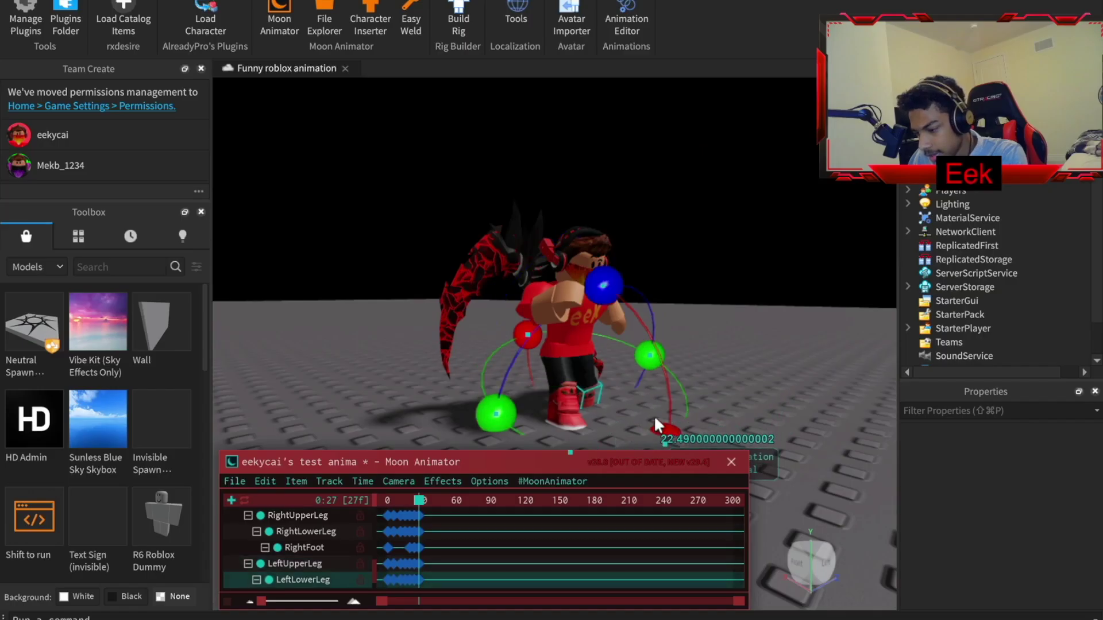
pyautogui.click(576, 357)
pyautogui.press('r')
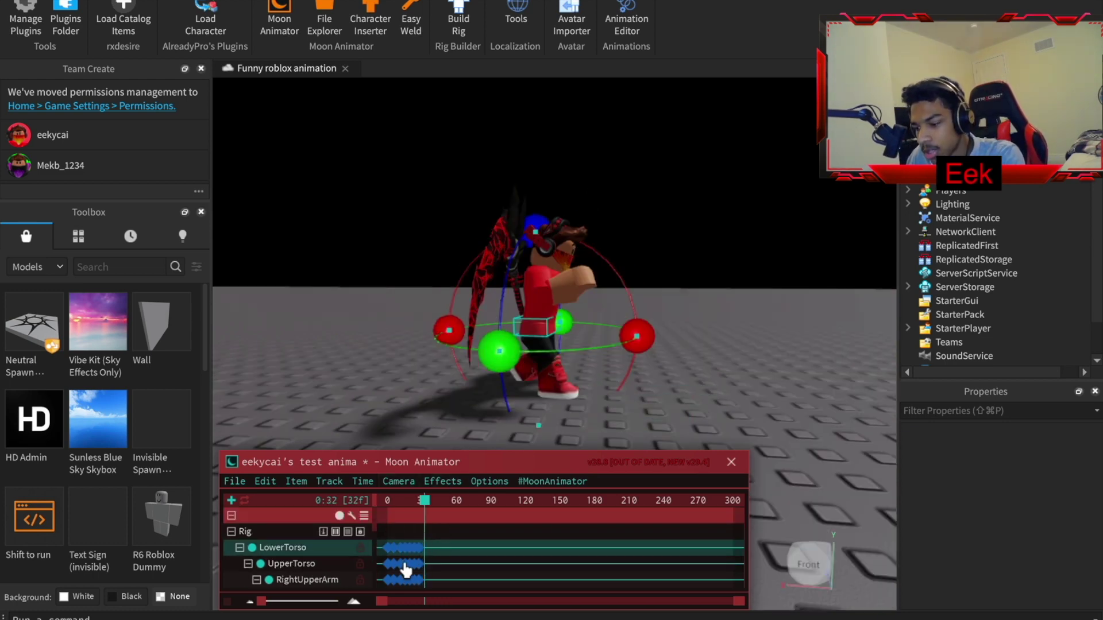
# Step: Zoom into the timeline and scroll along it to view different frame ranges
pyautogui.scroll(3, 465, 553)
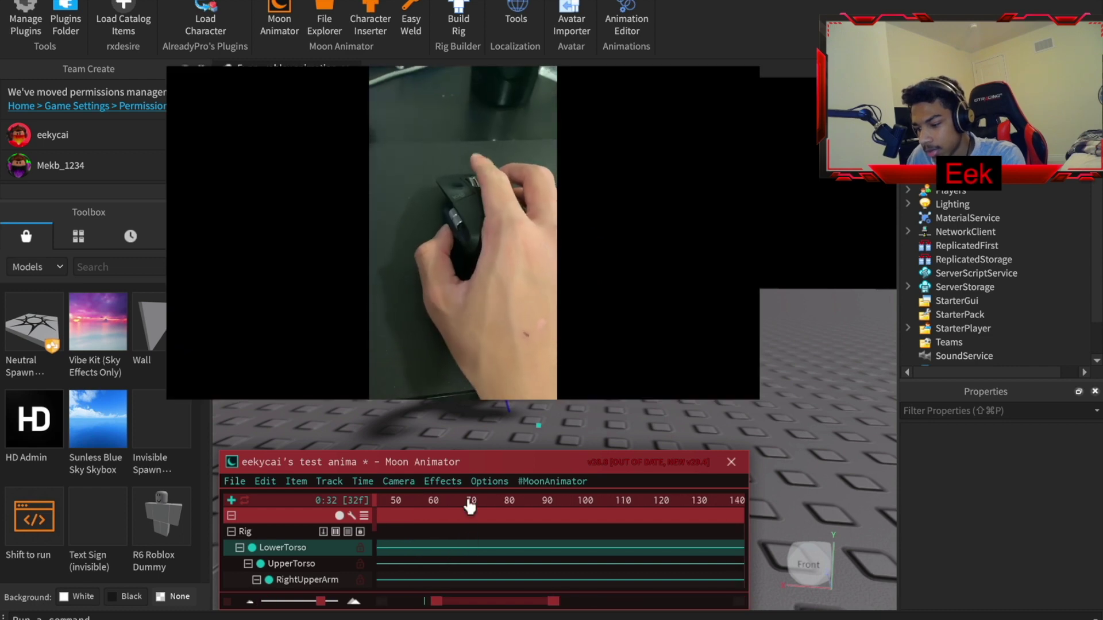
pyautogui.scroll(2, 470, 506)
pyautogui.moveTo(414, 605); pyautogui.dragTo(393, 603)
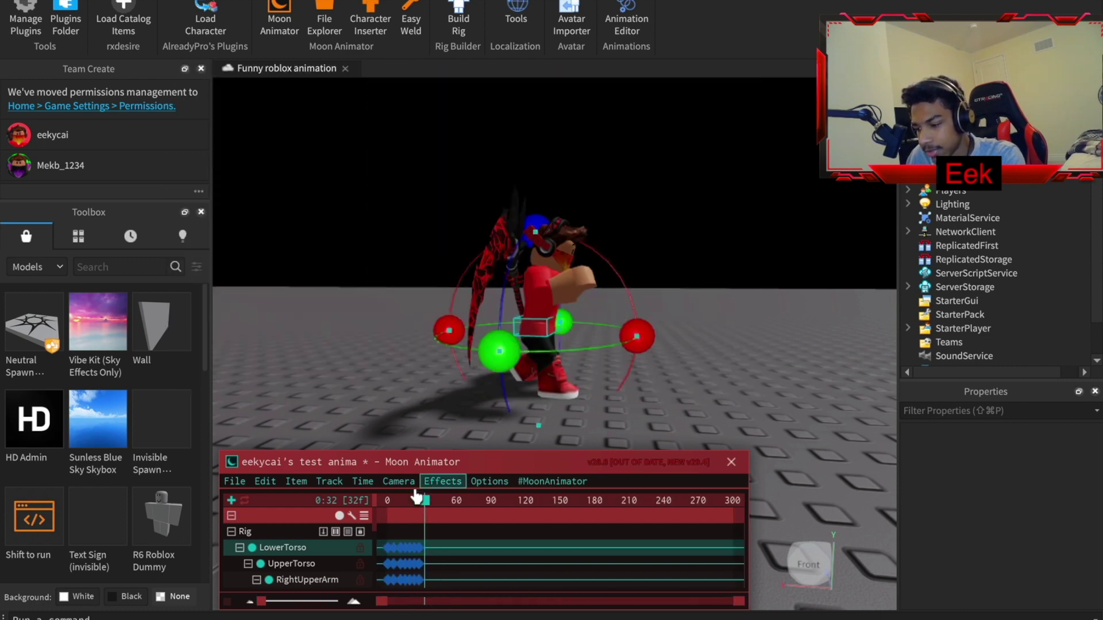
# Step: Move the lower torso forward and adjust its height at frame 31
pyautogui.moveTo(641, 338); pyautogui.dragTo(680, 340)
pyautogui.moveTo(583, 248); pyautogui.dragTo(583, 260)
pyautogui.press('r')
# Step: Rotate the left upper leg by about 13 degrees at frame 31 to match the shifted lower torso
pyautogui.click(592, 343)
pyautogui.click(594, 371)
pyautogui.click(543, 360)
pyautogui.press('d')
pyautogui.click(503, 347)
pyautogui.moveTo(576, 339); pyautogui.dragTo(568, 301)
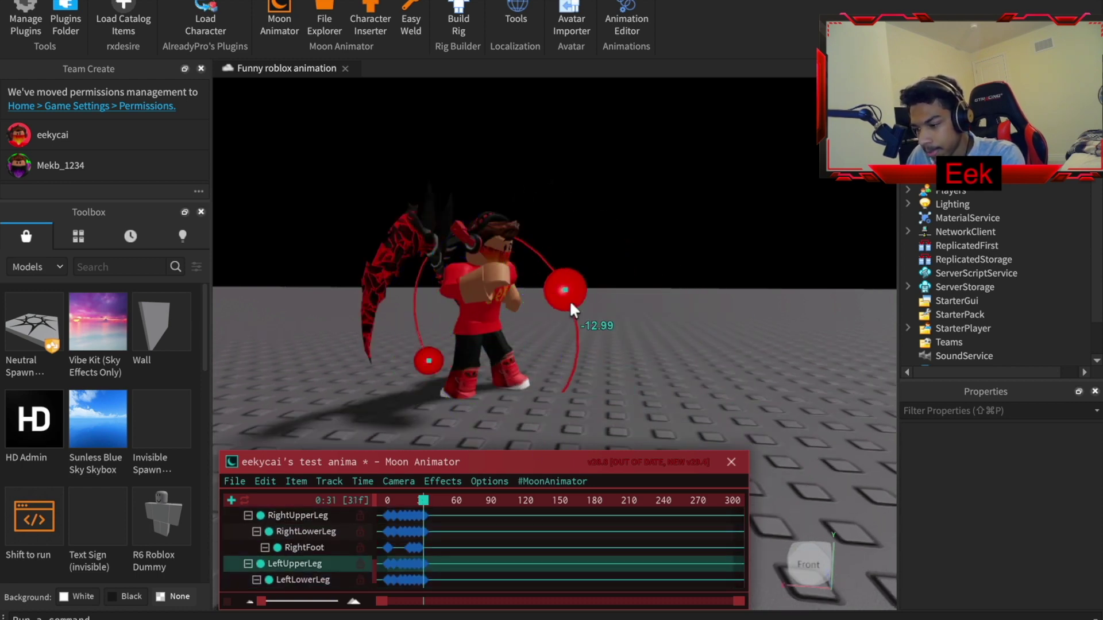
# Step: Rotate the right upper arm at frame 31 to adjust the guard pose
pyautogui.click(458, 354)
pyautogui.click(460, 252)
pyautogui.moveTo(350, 283); pyautogui.dragTo(374, 201)
pyautogui.click(435, 278)
pyautogui.click(445, 272)
pyautogui.moveTo(530, 222); pyautogui.dragTo(512, 225)
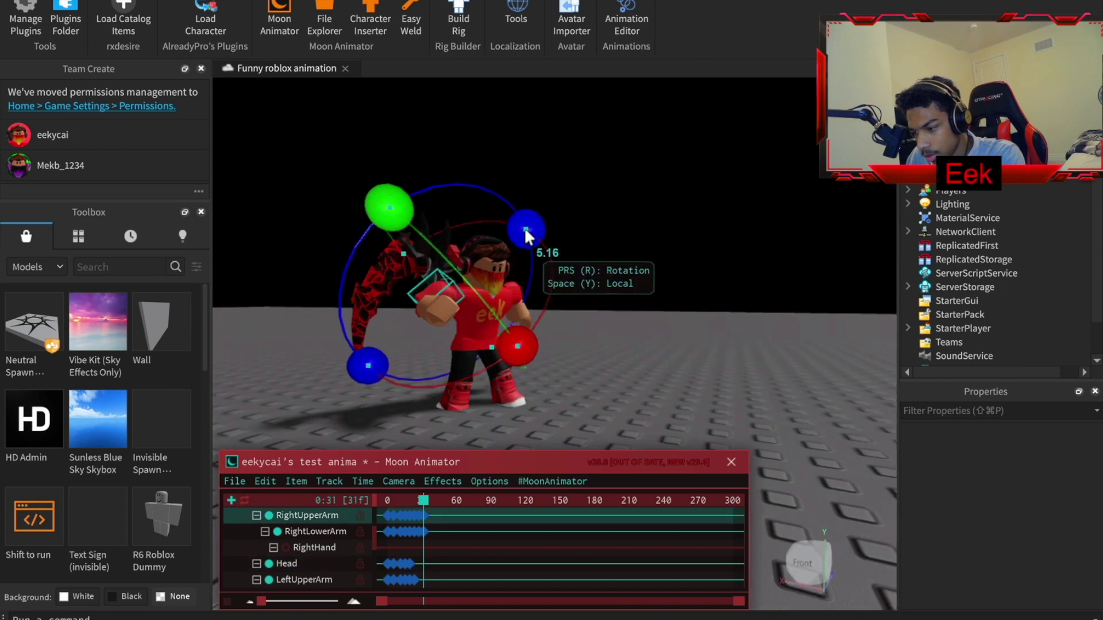
# Step: Reposition the lower torso at frame 31
pyautogui.moveTo(511, 226); pyautogui.dragTo(575, 241, button='right')
pyautogui.click(594, 270)
pyautogui.moveTo(554, 294); pyautogui.dragTo(549, 259)
pyautogui.click(575, 256)
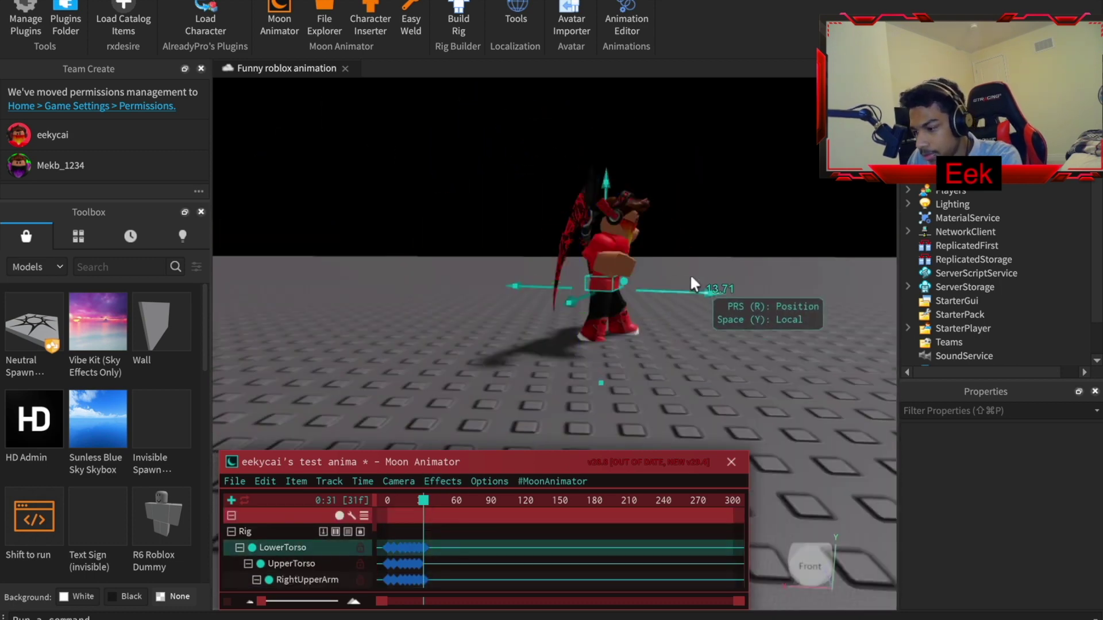
pyautogui.moveTo(606, 307); pyautogui.dragTo(644, 365)
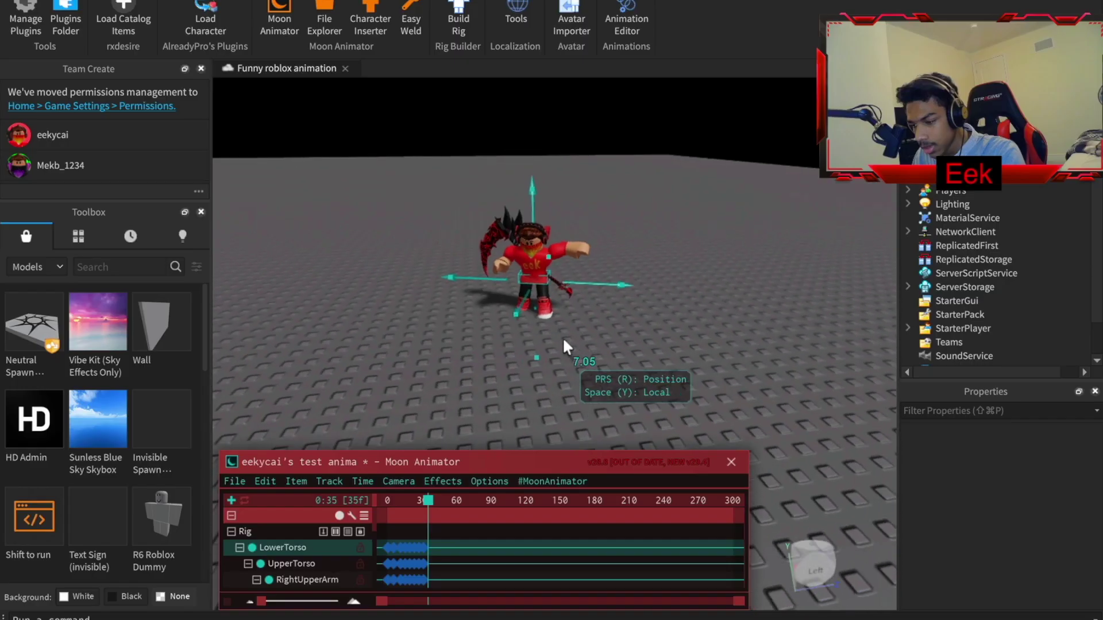
# Step: Shift and rotate the lower torso to form the pose at frame 35
pyautogui.moveTo(563, 337); pyautogui.dragTo(607, 320)
pyautogui.press('r')
pyautogui.moveTo(666, 292); pyautogui.dragTo(612, 329, button='right')
pyautogui.click(611, 329)
pyautogui.click(646, 295)
pyautogui.moveTo(645, 294); pyautogui.dragTo(632, 320, button='right')
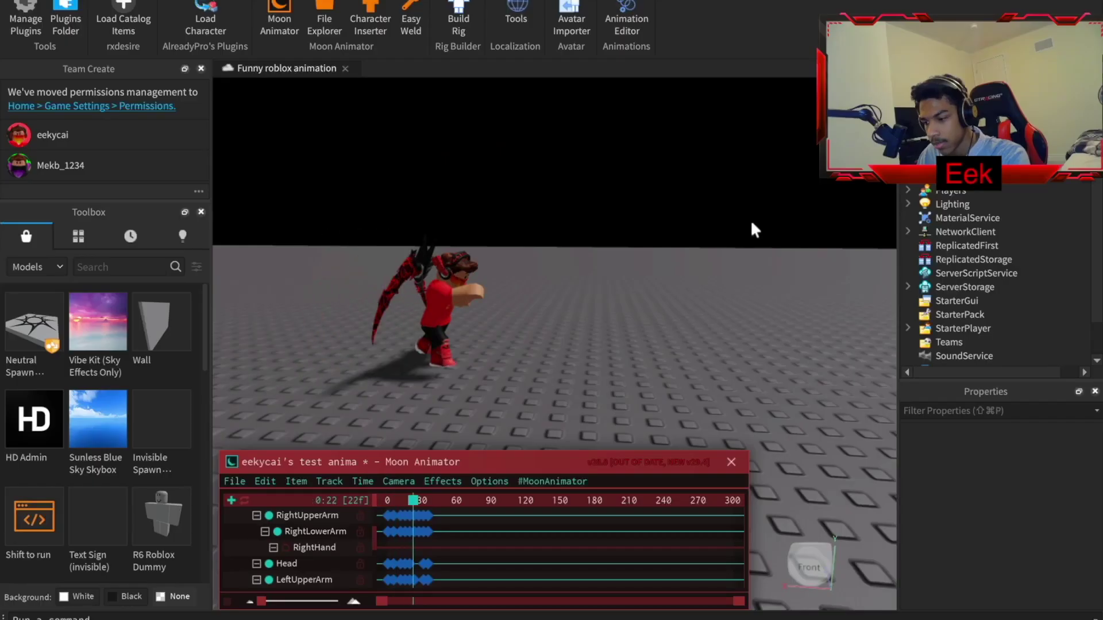
# Step: Pose the left lower arm at frame 38
pyautogui.click(601, 271)
pyautogui.moveTo(601, 271); pyautogui.dragTo(534, 258)
pyautogui.click(618, 270)
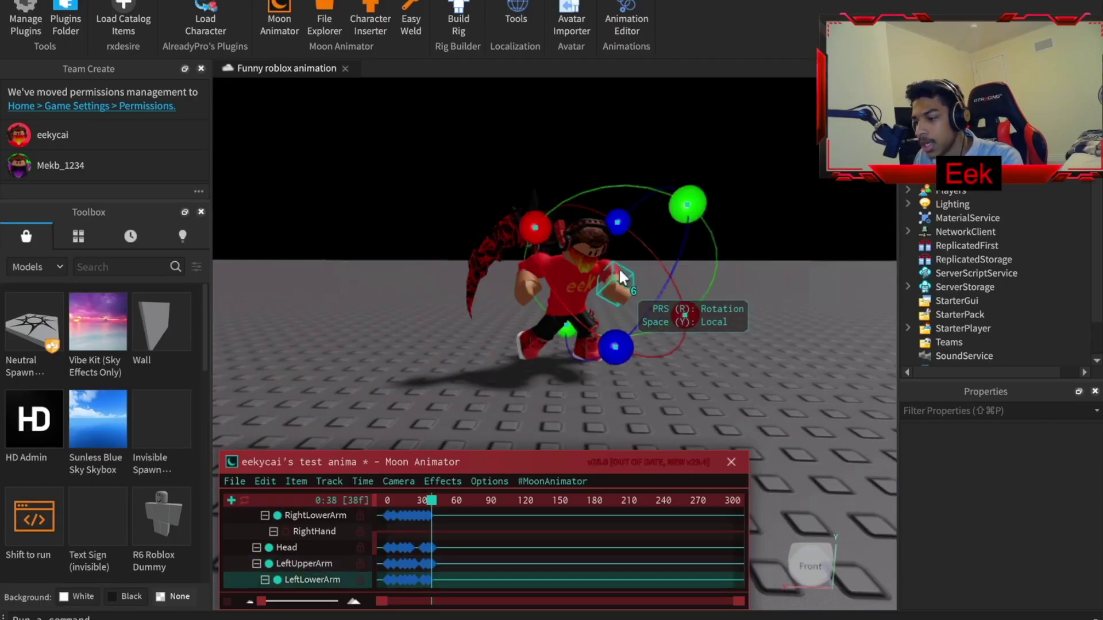
pyautogui.click(701, 293)
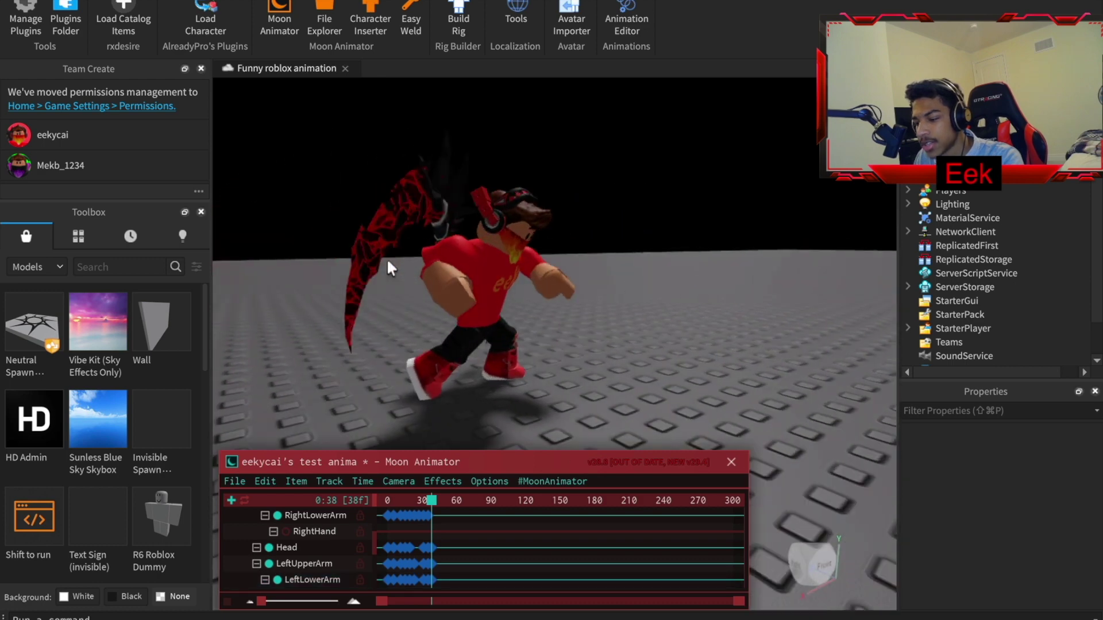
# Step: Play back the animation and rotate the upper torso at frame 43
pyautogui.click(461, 254)
pyautogui.press('space')
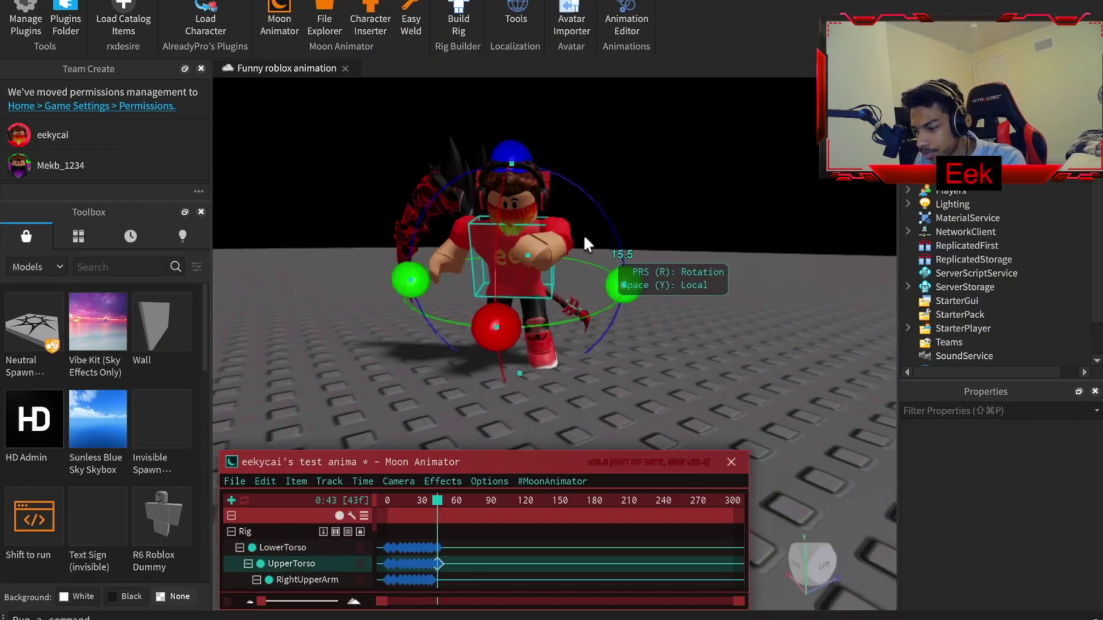
pyautogui.moveTo(583, 233); pyautogui.dragTo(607, 365)
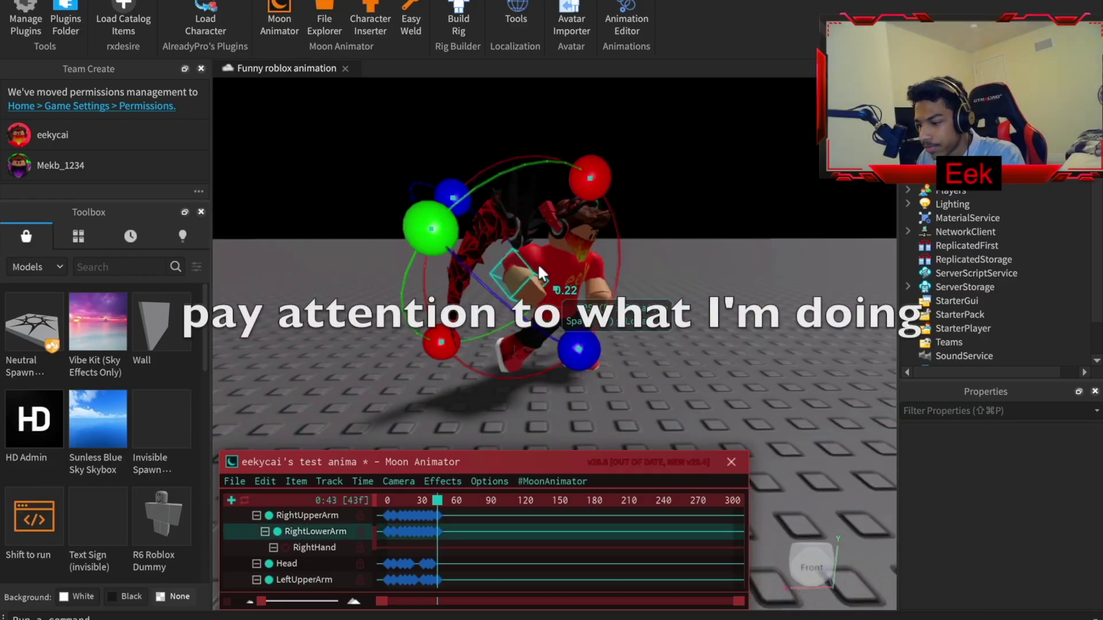
# Step: Move the playhead to frame 46 and adjust the lower torso and left upper leg there
pyautogui.click(591, 247)
pyautogui.scroll(3, 320, 525)
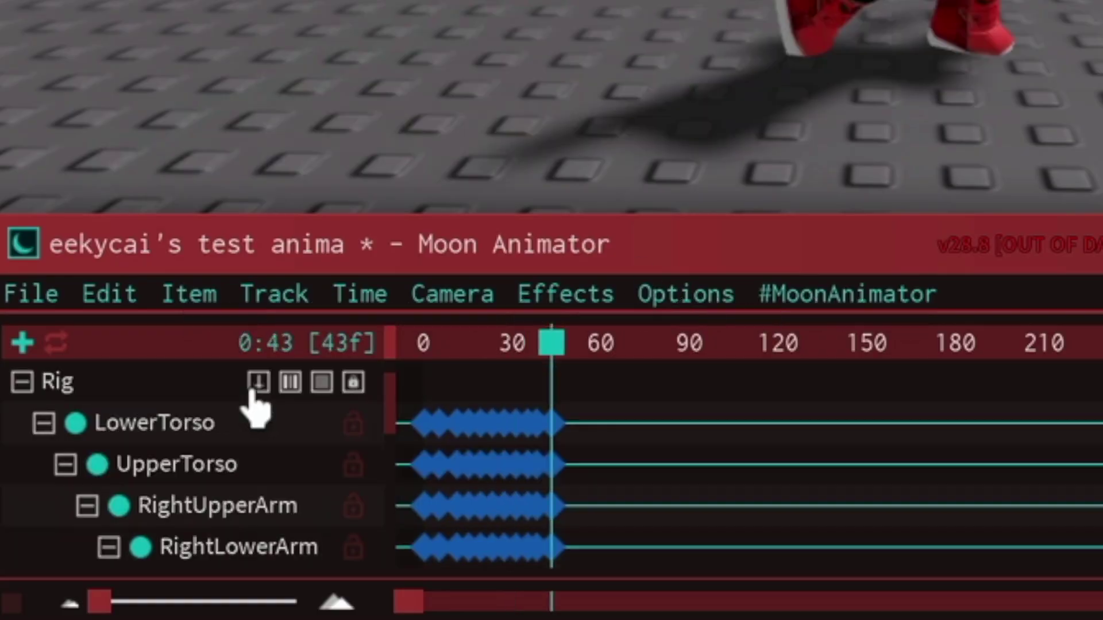
pyautogui.click(319, 526)
pyautogui.moveTo(437, 501); pyautogui.dragTo(443, 505)
pyautogui.moveTo(539, 371); pyautogui.dragTo(552, 369)
pyautogui.press('r')
pyautogui.moveTo(542, 213); pyautogui.dragTo(543, 236)
pyautogui.click(488, 298)
pyautogui.press('r')
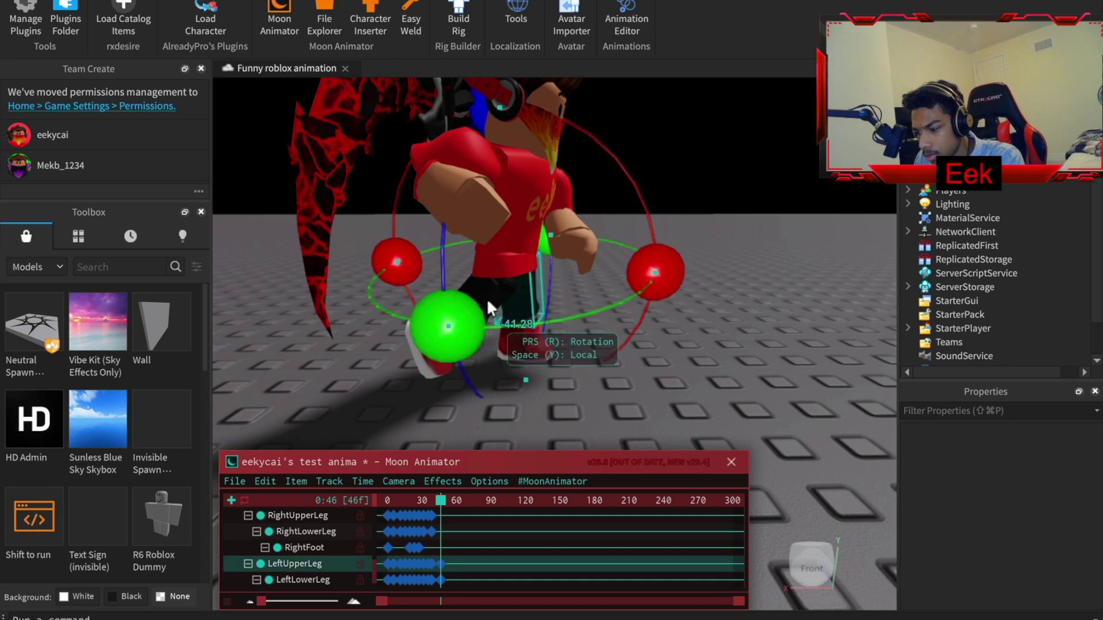
# Step: Play back the animation and rotate the left upper arm at frame 51
pyautogui.click(529, 214)
pyautogui.press('space')
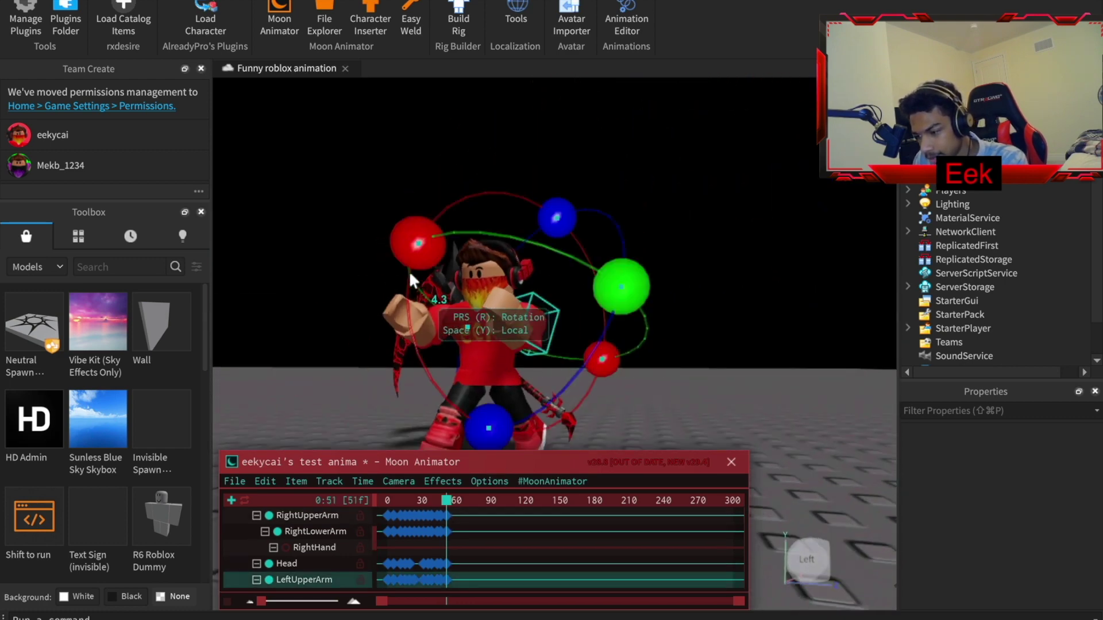
pyautogui.moveTo(410, 272); pyautogui.dragTo(466, 384)
pyautogui.click(563, 336)
pyautogui.moveTo(507, 217); pyautogui.dragTo(577, 209)
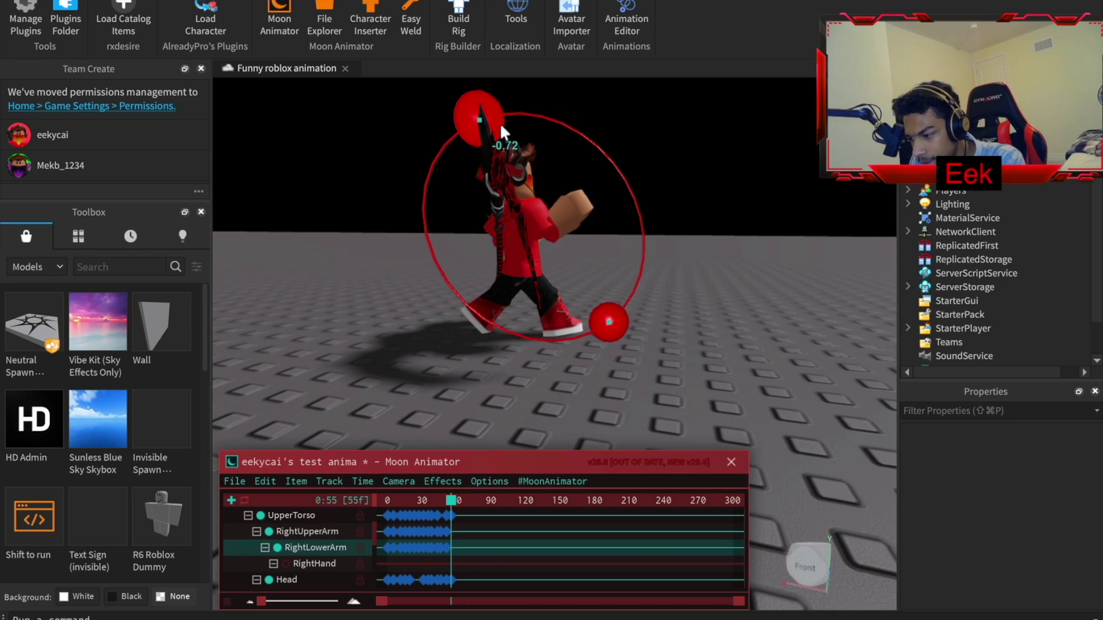
# Step: Raise the right upper arm by rotating it at frame 55
pyautogui.click(514, 208)
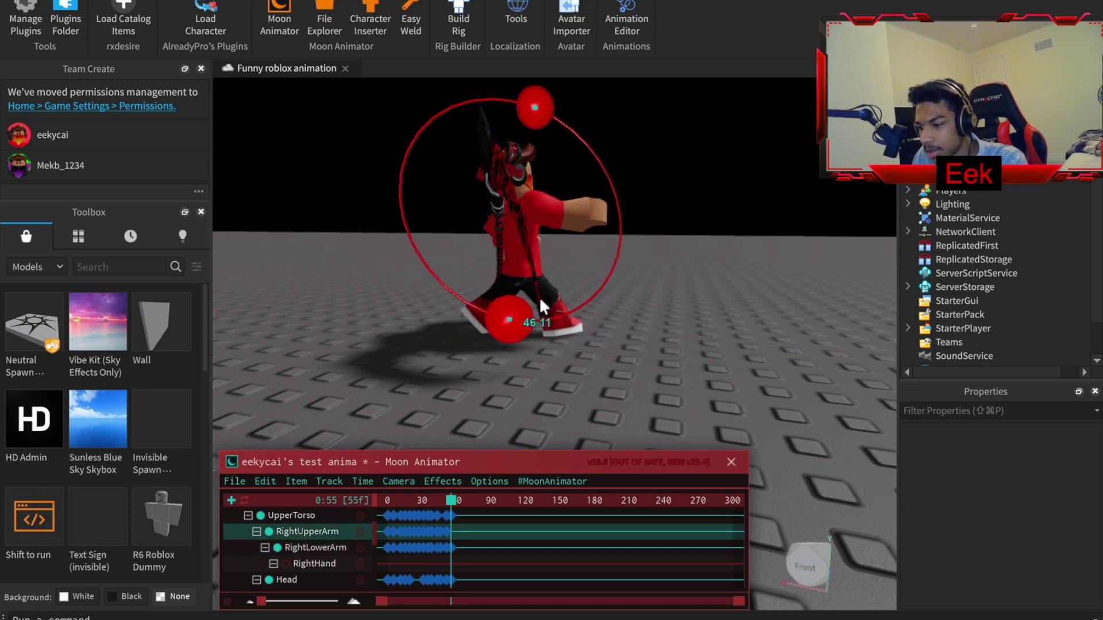
pyautogui.moveTo(519, 297); pyautogui.dragTo(580, 273)
pyautogui.click(560, 183)
pyautogui.click(471, 169)
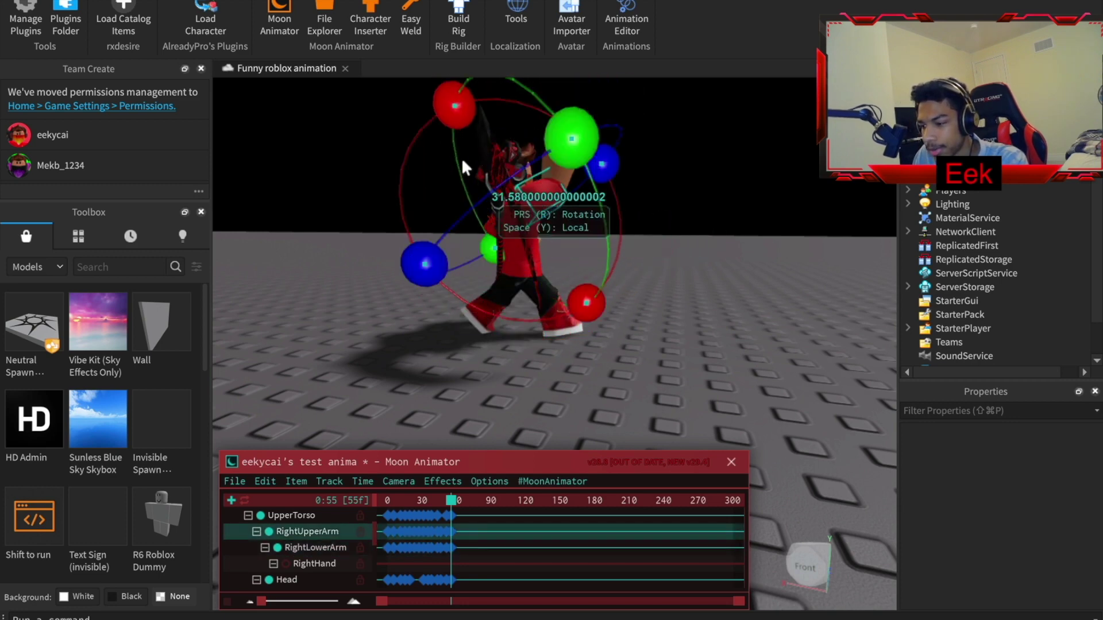
# Step: Repose the rig beyond frame 55 and select the right upper leg at frame 63
pyautogui.moveTo(490, 124); pyautogui.dragTo(534, 212, button='right')
pyautogui.click(560, 262)
pyautogui.click(638, 258)
pyautogui.click(453, 238)
pyautogui.moveTo(454, 238); pyautogui.dragTo(460, 212, button='right')
pyautogui.click(602, 350)
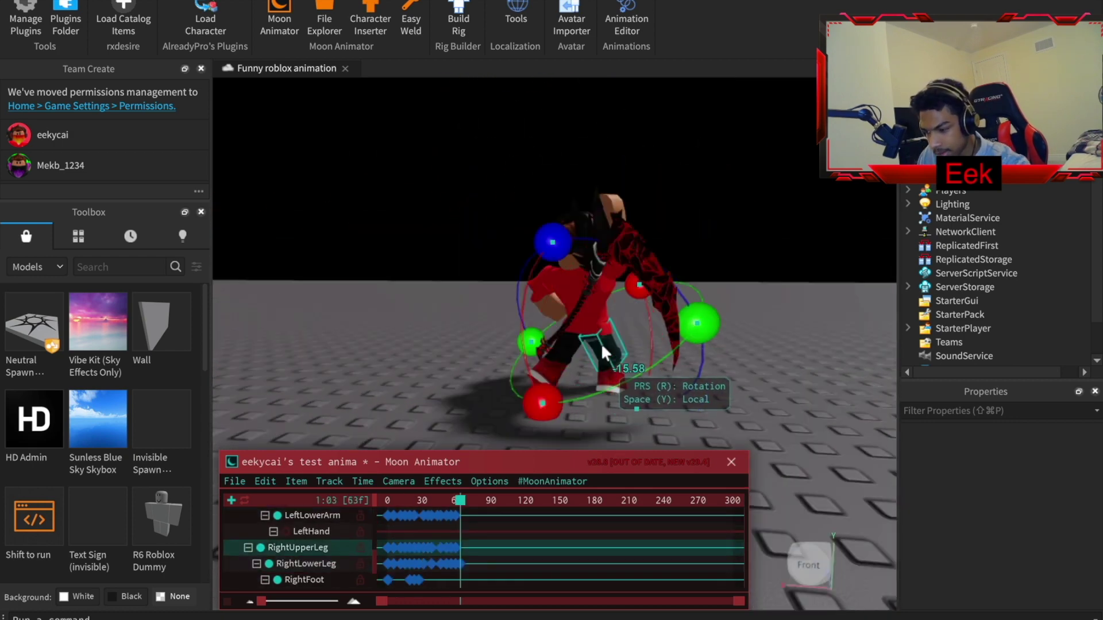
# Step: Adjust the remaining body parts of the frame 63 pose and play back the animation
pyautogui.click(553, 343)
pyautogui.click(610, 276)
pyautogui.click(684, 265)
pyautogui.click(544, 263)
pyautogui.moveTo(661, 310); pyautogui.dragTo(697, 360, button='right')
pyautogui.press('space')
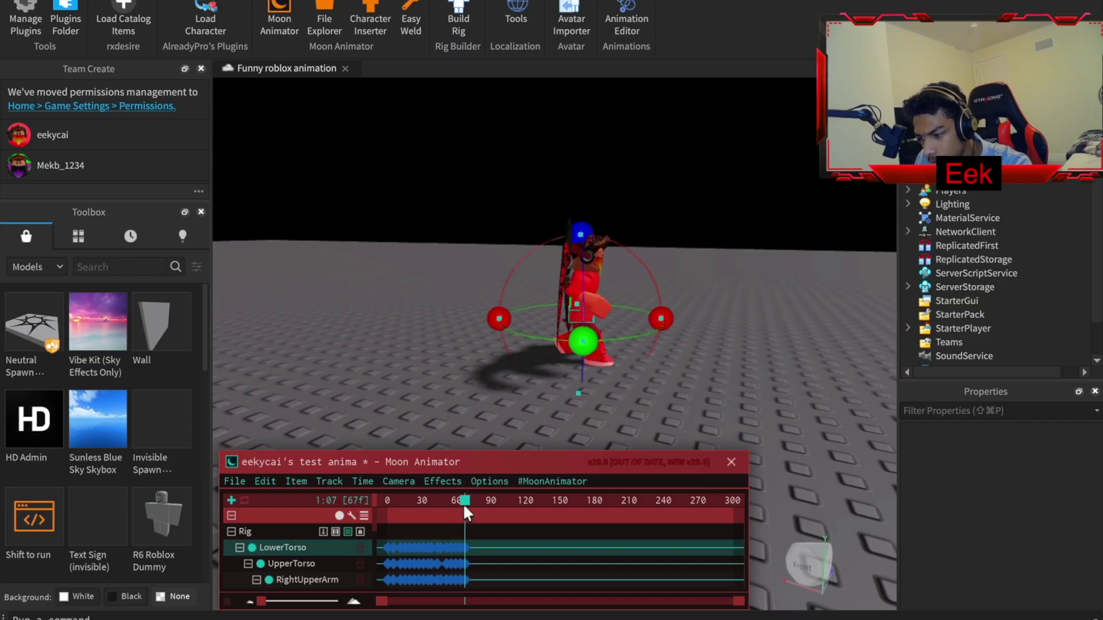
# Step: Advance the playhead to frame 71 and rotate the lower torso
pyautogui.moveTo(464, 510); pyautogui.dragTo(470, 516)
pyautogui.moveTo(533, 328); pyautogui.dragTo(537, 333, button='right')
pyautogui.press('w')
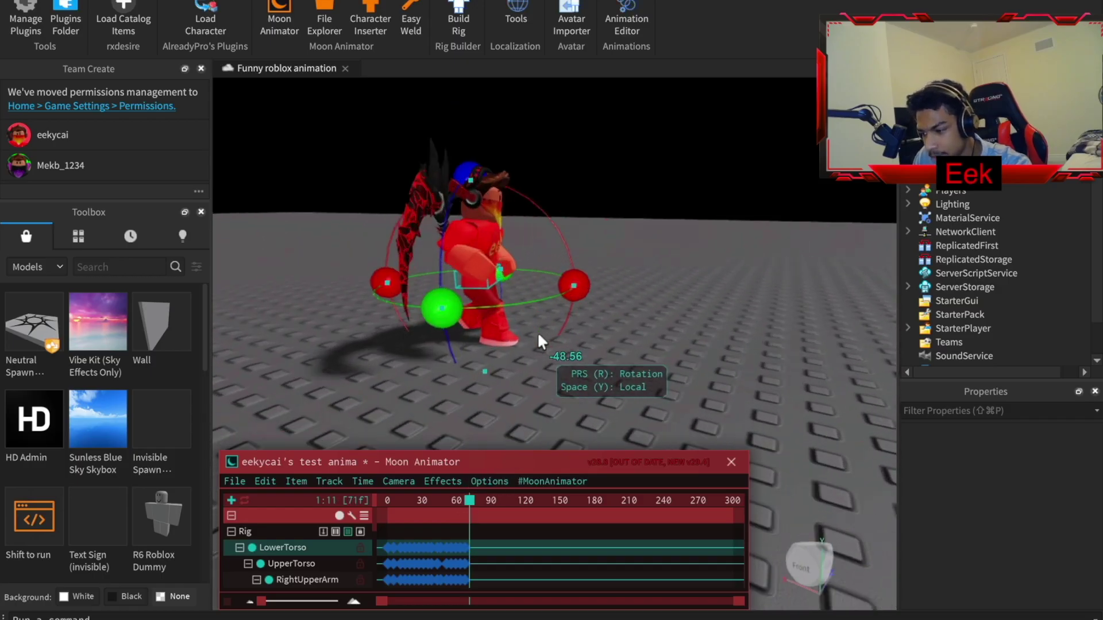
pyautogui.moveTo(418, 312); pyautogui.dragTo(402, 286)
pyautogui.moveTo(544, 288); pyautogui.dragTo(568, 309)
# Step: Move the lower torso forward and fine-tune its height at frame 71
pyautogui.press('r')
pyautogui.moveTo(569, 310); pyautogui.dragTo(615, 316, button='right')
pyautogui.press('a')
pyautogui.moveTo(661, 290); pyautogui.dragTo(615, 301)
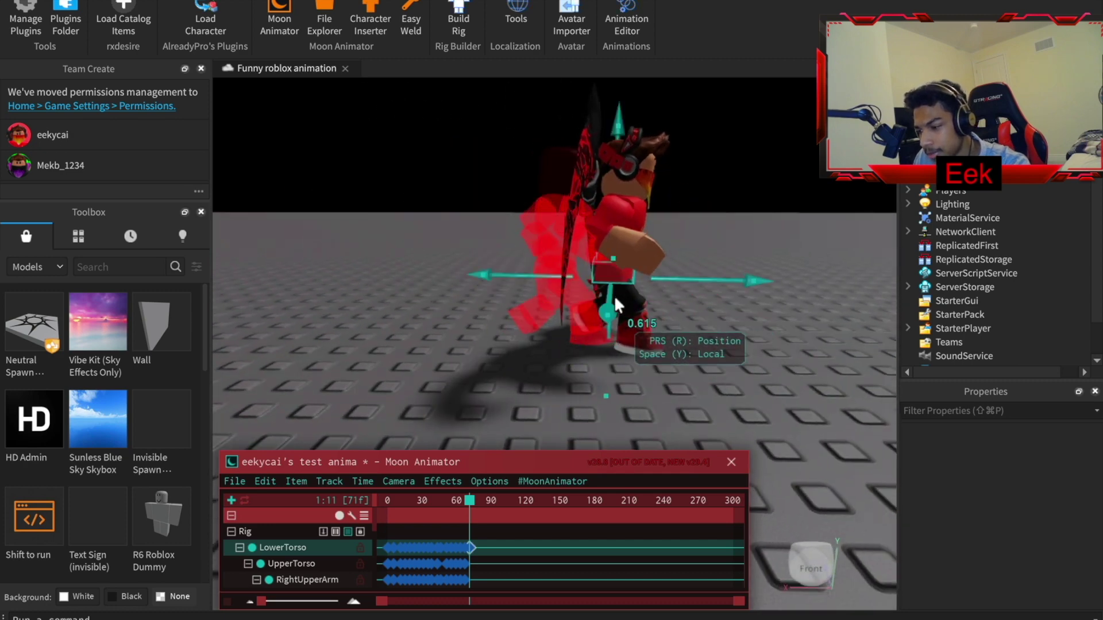
pyautogui.click(660, 327)
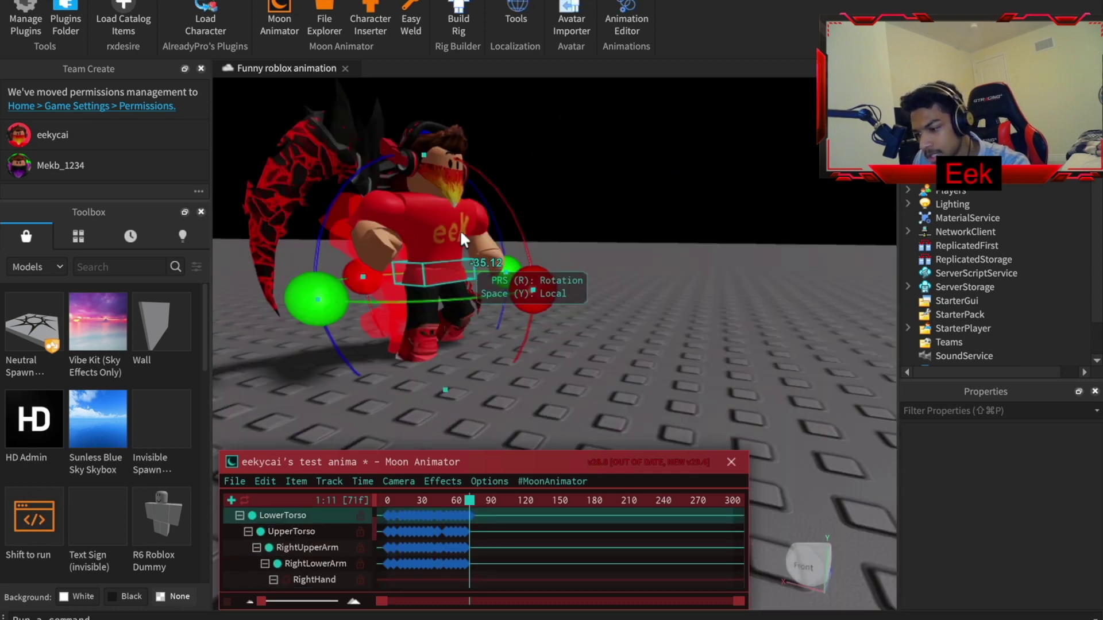
pyautogui.press('r')
pyautogui.moveTo(414, 142); pyautogui.dragTo(412, 139)
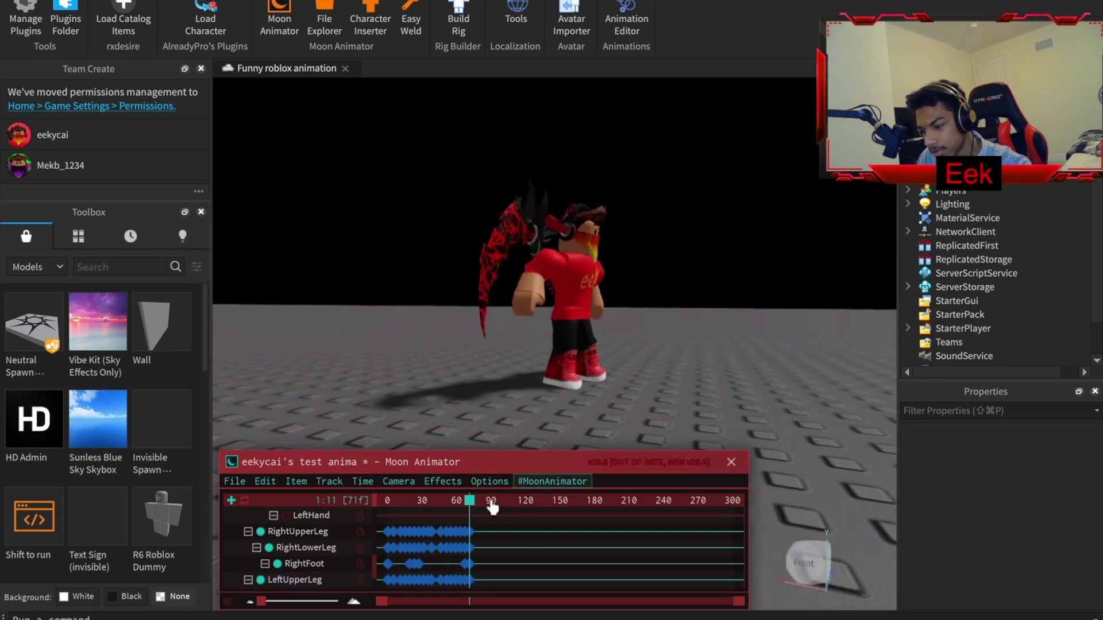
# Step: Adjust the right lower leg and the upper body at frame 75
pyautogui.click(574, 336)
pyautogui.click(590, 340)
pyautogui.click(570, 351)
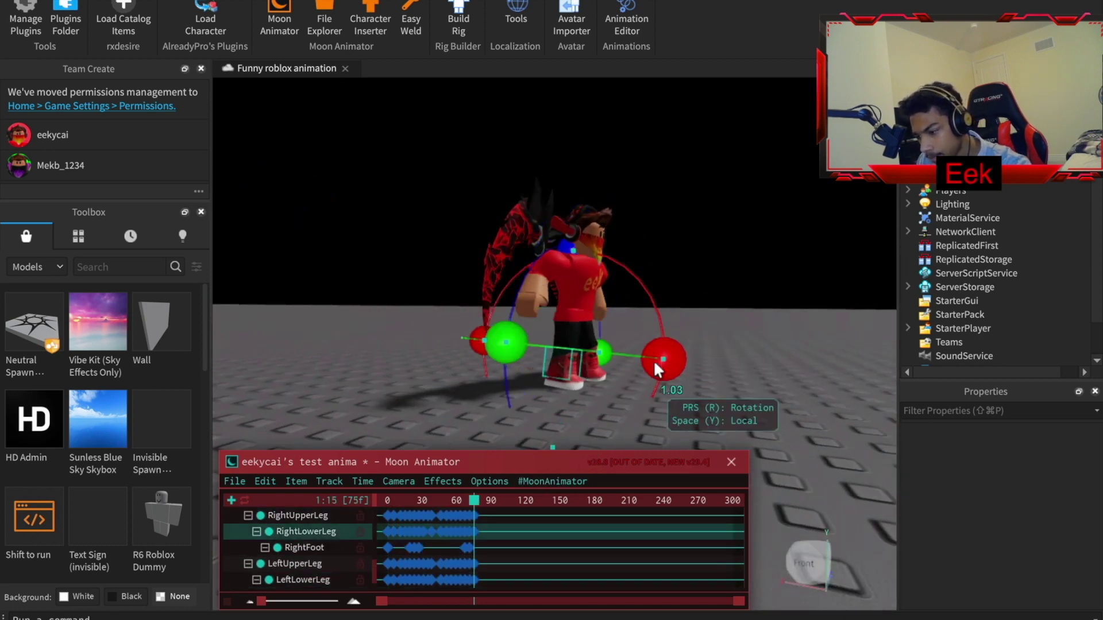
pyautogui.click(576, 289)
pyautogui.click(552, 267)
pyautogui.click(585, 242)
pyautogui.moveTo(684, 269); pyautogui.dragTo(684, 276)
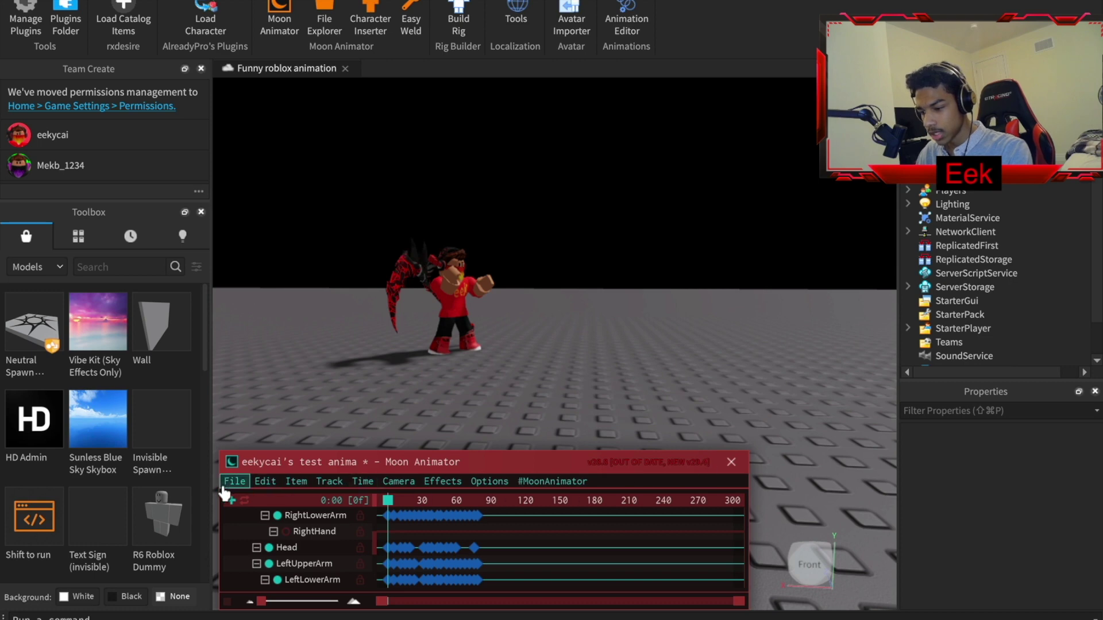
# Step: Look through the animation's file commands, then close the Moon Animator window
pyautogui.click(233, 482)
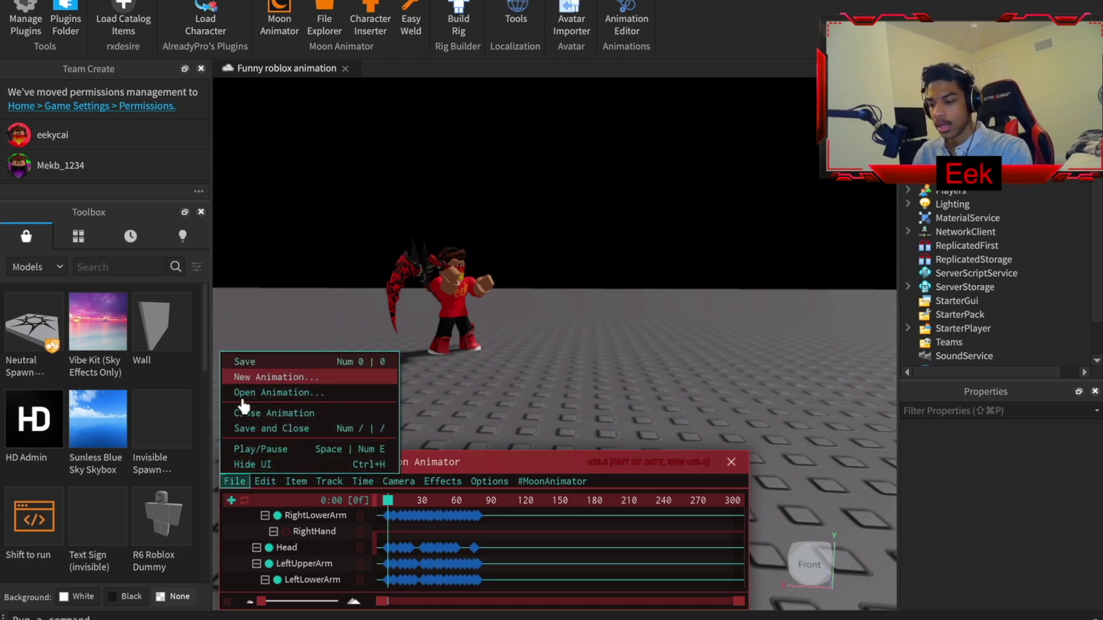
pyautogui.click(236, 483)
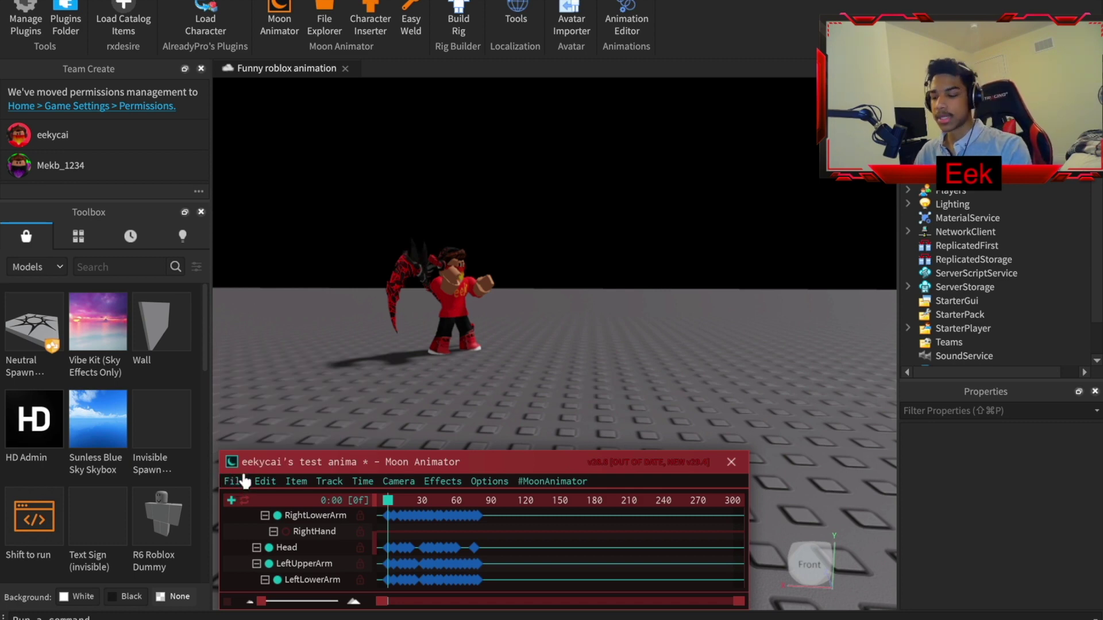
pyautogui.click(730, 463)
pyautogui.click(733, 511)
pyautogui.press('w')
pyautogui.moveTo(686, 359); pyautogui.dragTo(685, 359, button='right')
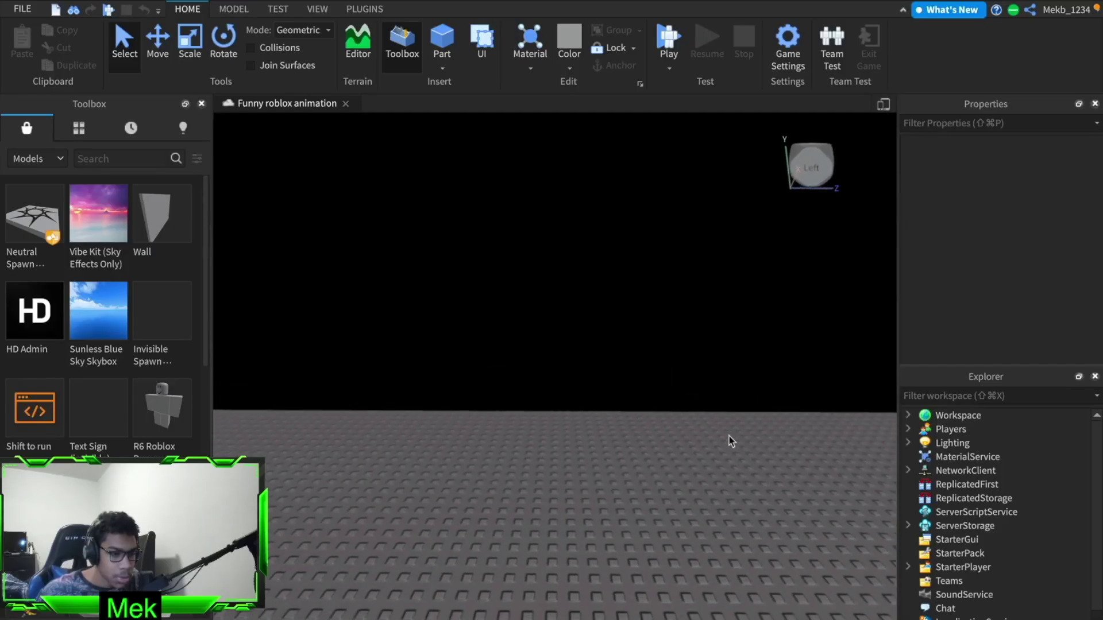
# Step: Load a character by entering the player's username and spawn it as an R15 rig
pyautogui.click(364, 9)
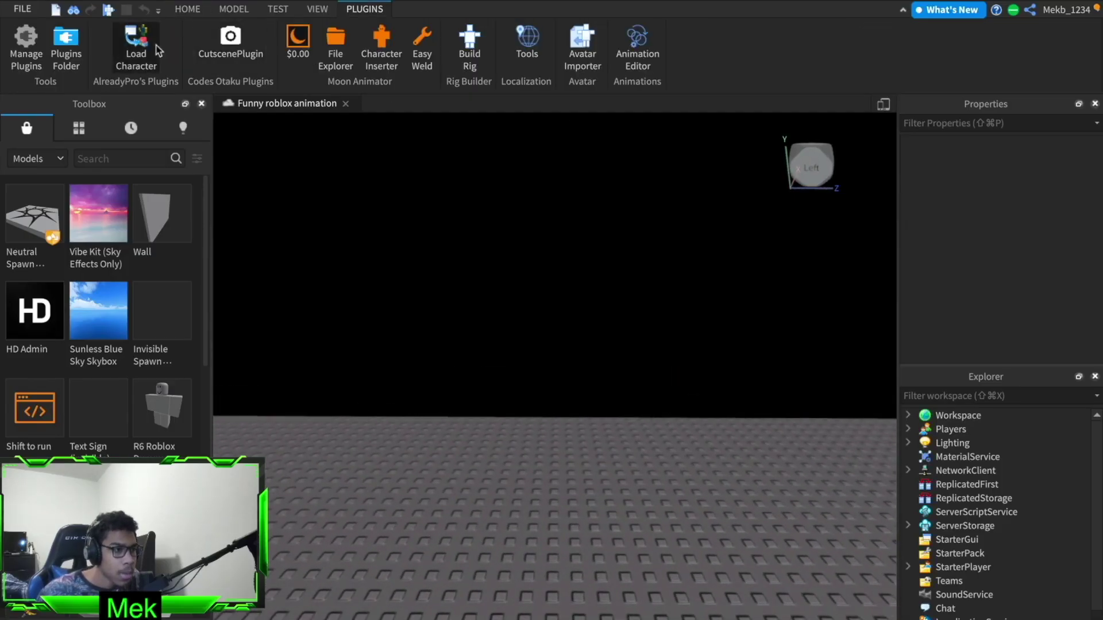
pyautogui.click(154, 47)
pyautogui.write('Mekb_1234')
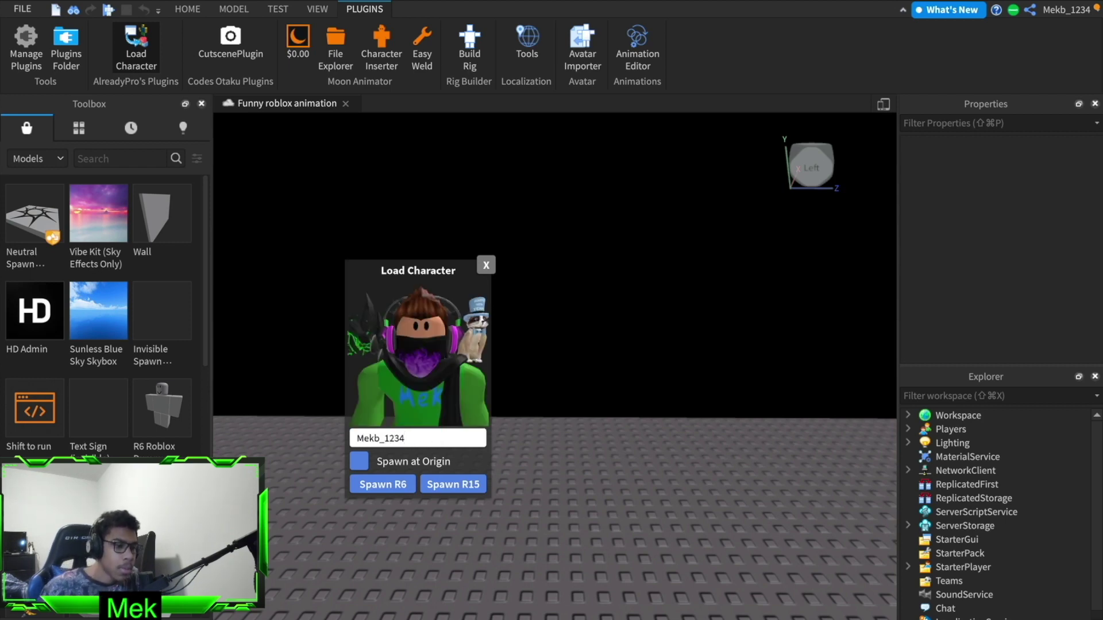
pyautogui.click(486, 265)
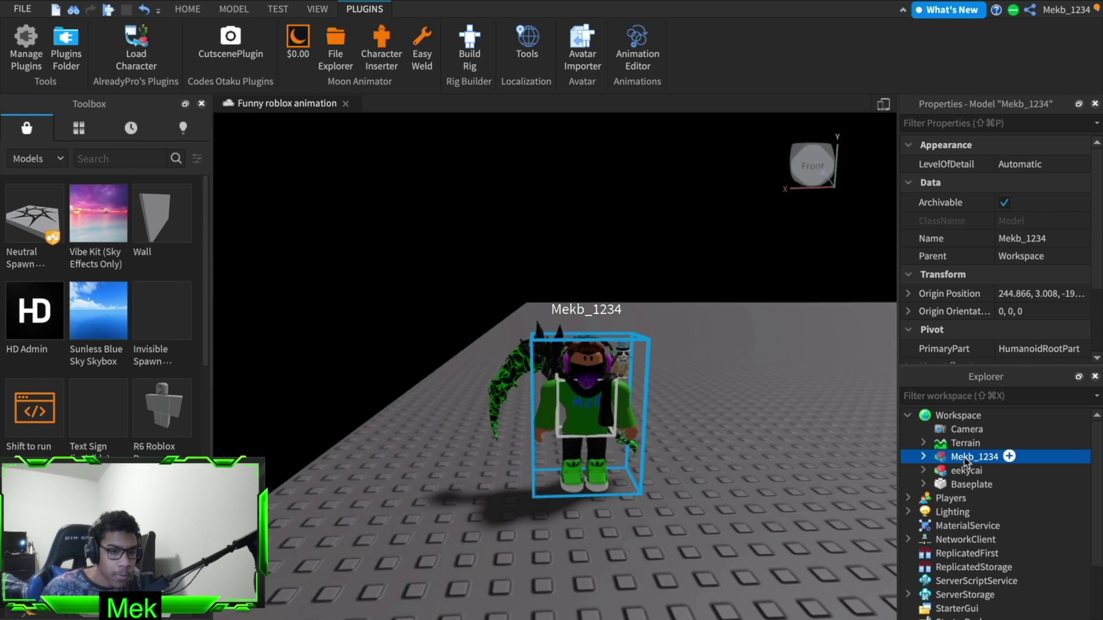
# Step: Rename the loaded character model to a blank name
pyautogui.rightClick(970, 462)
pyautogui.click(954, 101)
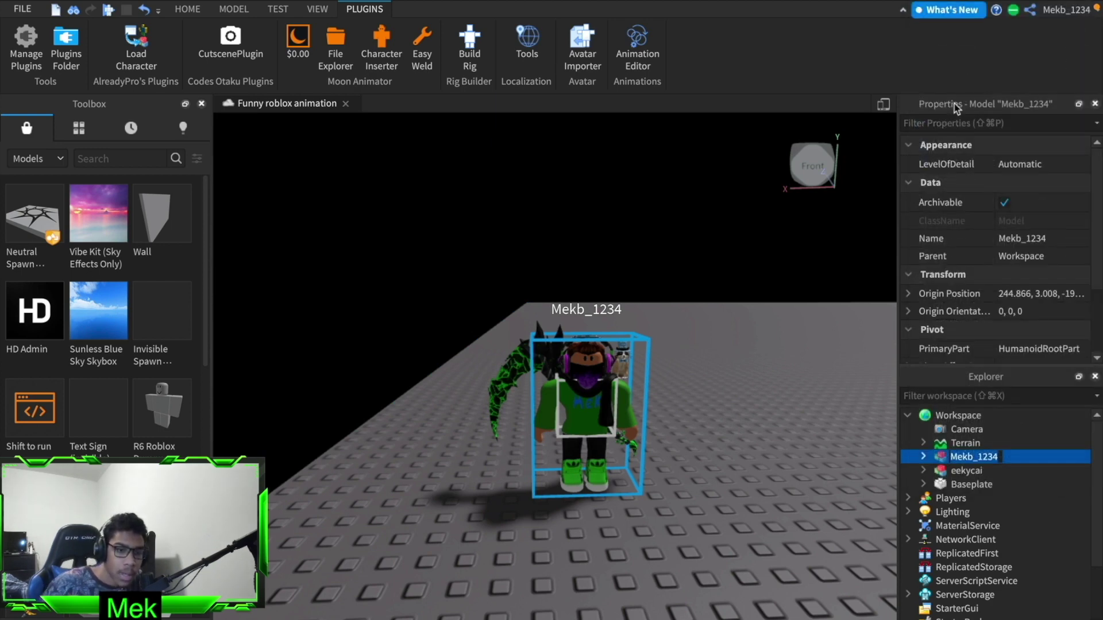
pyautogui.press('Return')
pyautogui.moveTo(569, 317); pyautogui.dragTo(569, 317, button='right')
pyautogui.scroll(-2, 569, 318)
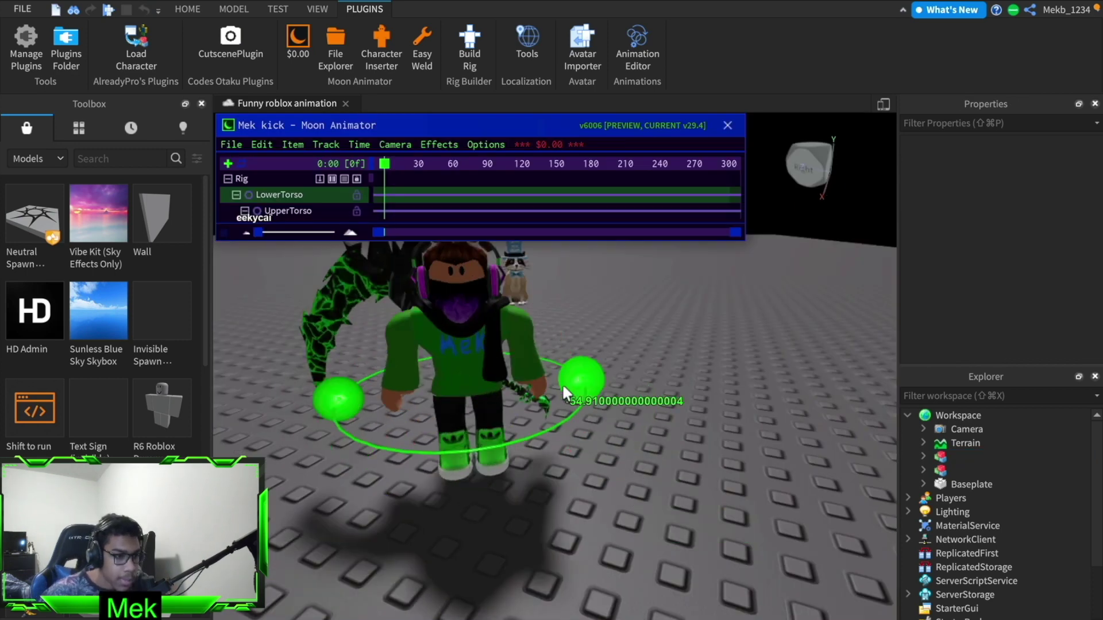
# Step: Rotate the lower torso and lower it slightly at frame 0 of the Mek kick animation
pyautogui.moveTo(562, 384); pyautogui.dragTo(546, 310)
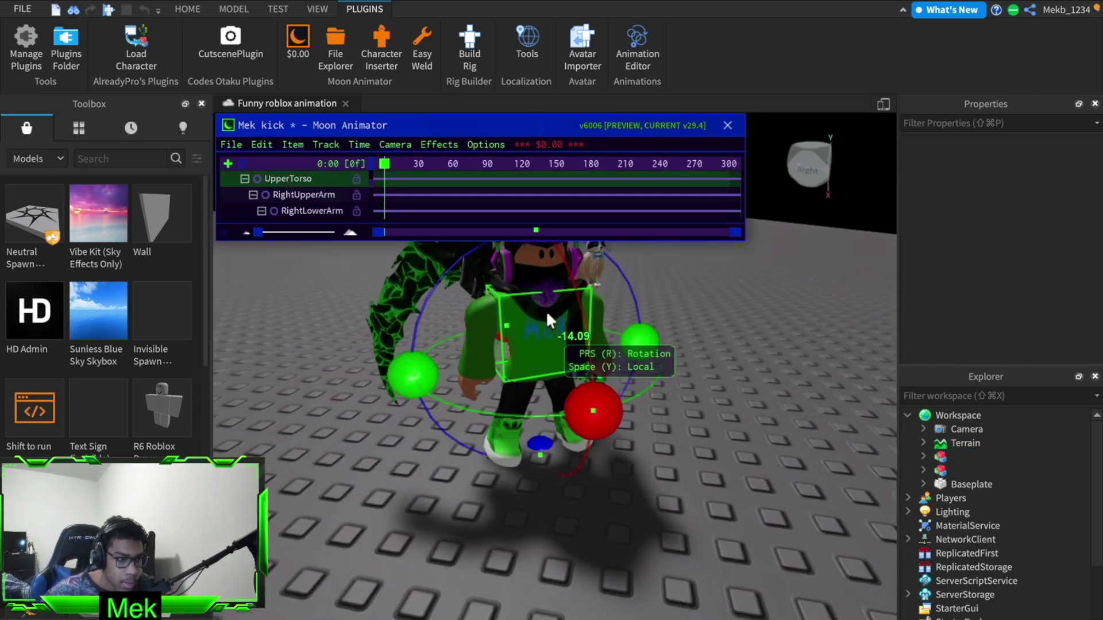
pyautogui.click(535, 379)
pyautogui.press('r')
pyautogui.moveTo(542, 314); pyautogui.dragTo(542, 320)
pyautogui.press('r')
pyautogui.moveTo(578, 364); pyautogui.dragTo(594, 361, button='right')
# Step: Rotate the arms into a starting stance at frame 0
pyautogui.click(518, 353)
pyautogui.moveTo(519, 352); pyautogui.dragTo(581, 381, button='right')
pyautogui.moveTo(579, 474); pyautogui.dragTo(589, 491)
pyautogui.moveTo(493, 335); pyautogui.dragTo(497, 333)
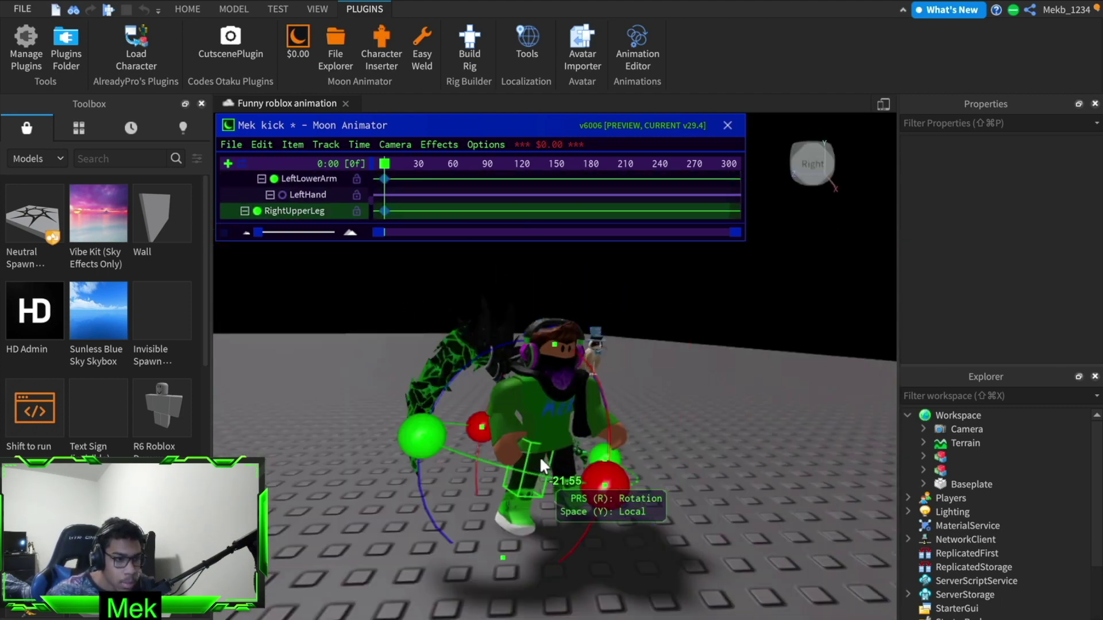
# Step: Rotate the right and left upper legs into a staggered stance at frame 0
pyautogui.moveTo(600, 502); pyautogui.dragTo(599, 512)
pyautogui.moveTo(642, 454); pyautogui.dragTo(642, 454, button='right')
pyautogui.moveTo(455, 264); pyautogui.dragTo(455, 264, button='right')
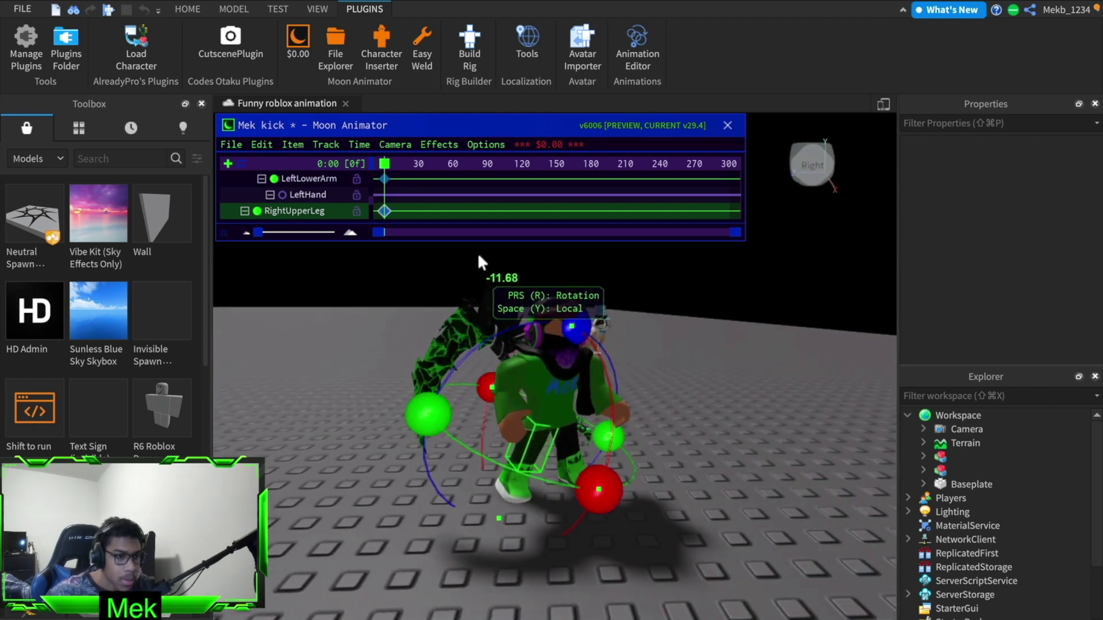
pyautogui.click(575, 436)
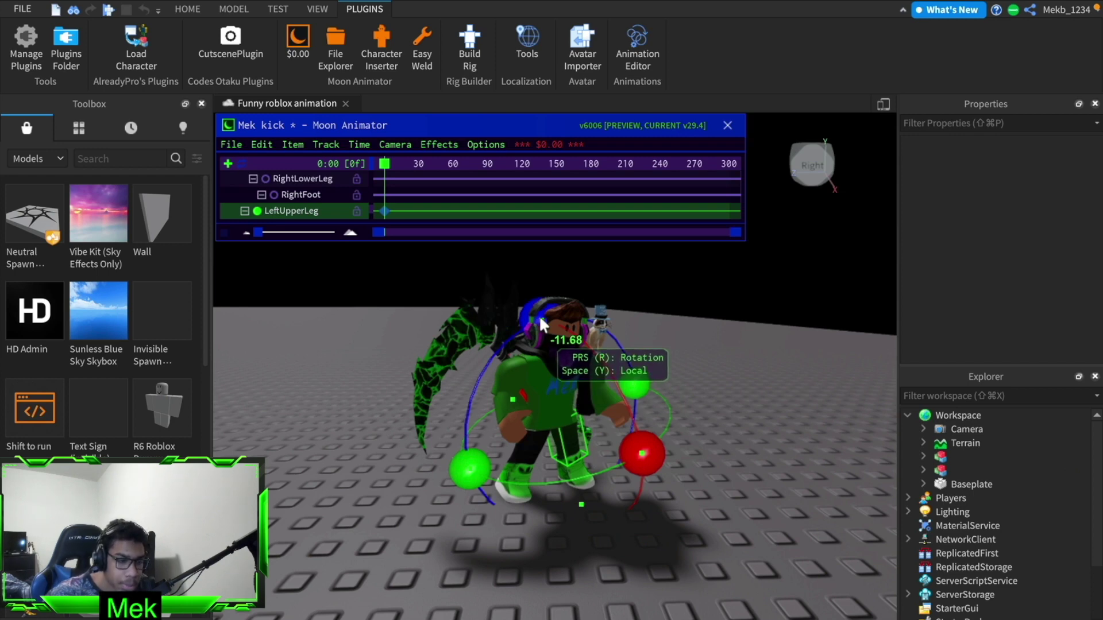
pyautogui.moveTo(539, 315)
pyautogui.mouseDown()
pyautogui.moveTo(415, 381)
pyautogui.moveTo(397, 435)
pyautogui.moveTo(408, 391)
pyautogui.moveTo(538, 328)
pyautogui.mouseUp()
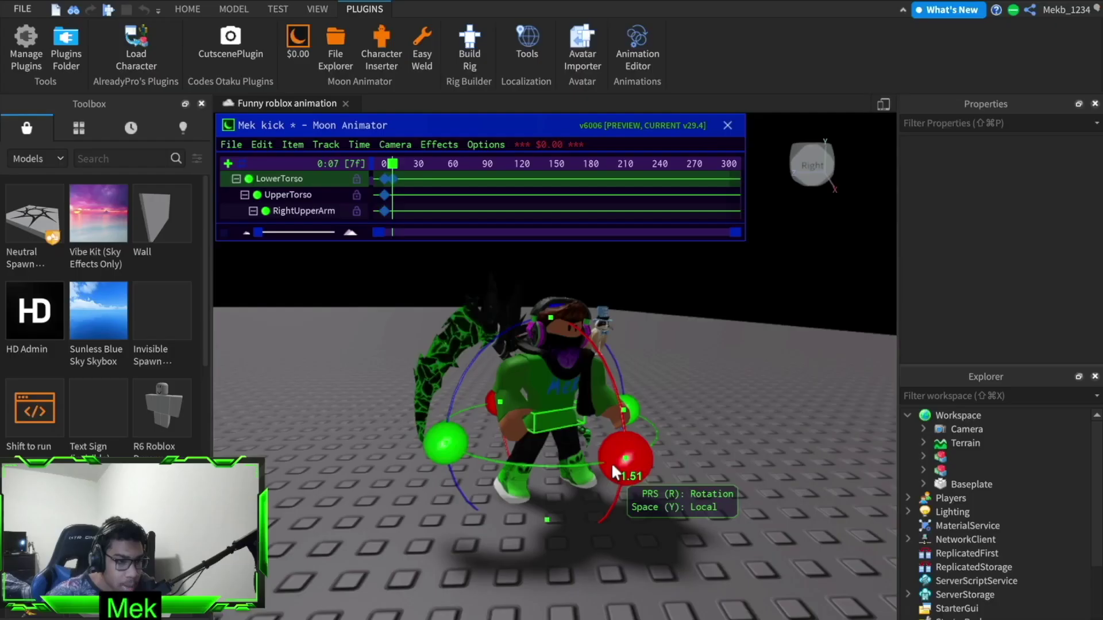
# Step: Rotate the lower torso and the upper torso slightly at frame 7
pyautogui.moveTo(612, 464); pyautogui.dragTo(614, 468)
pyautogui.click(573, 386)
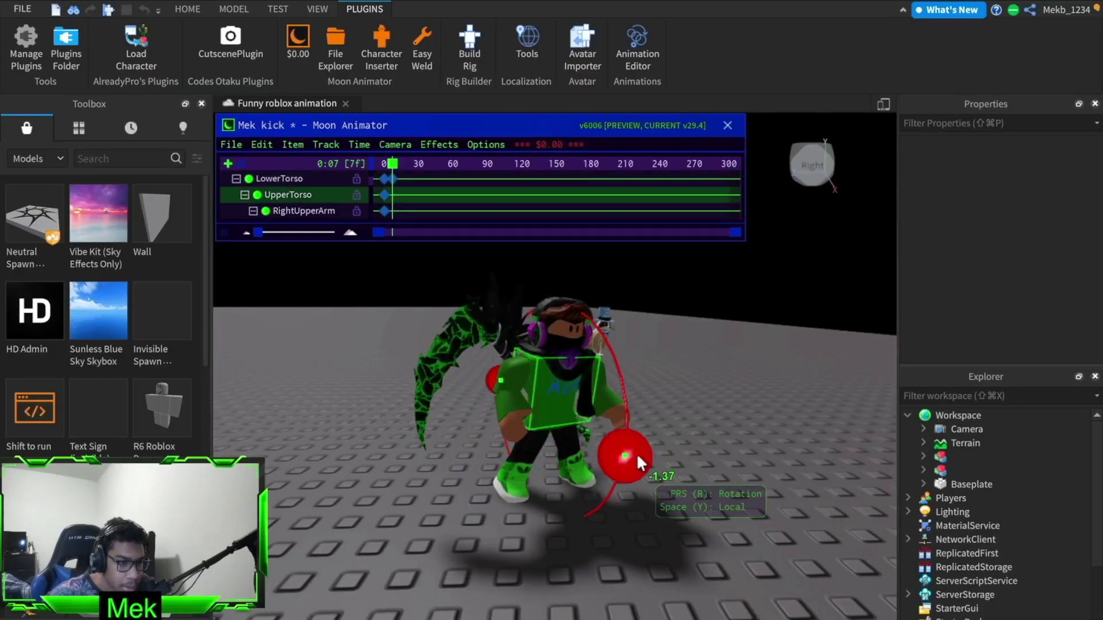
pyautogui.moveTo(637, 452); pyautogui.dragTo(634, 460)
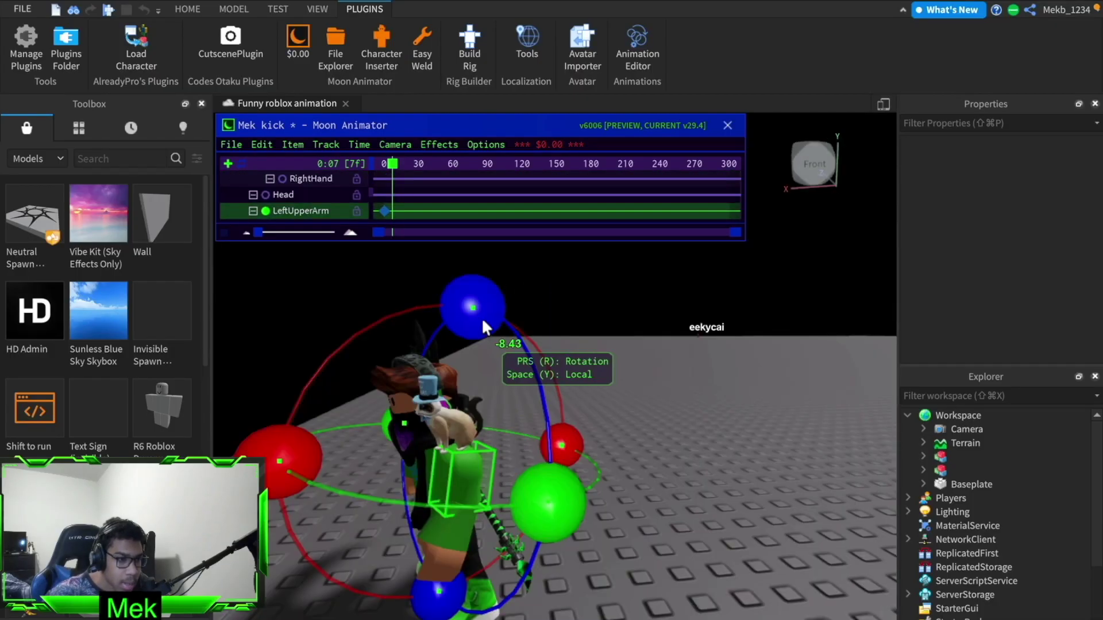
# Step: Rotate the left upper arm away from the body on two axes at frame 7
pyautogui.moveTo(482, 320); pyautogui.dragTo(521, 388)
pyautogui.moveTo(293, 448); pyautogui.dragTo(281, 480)
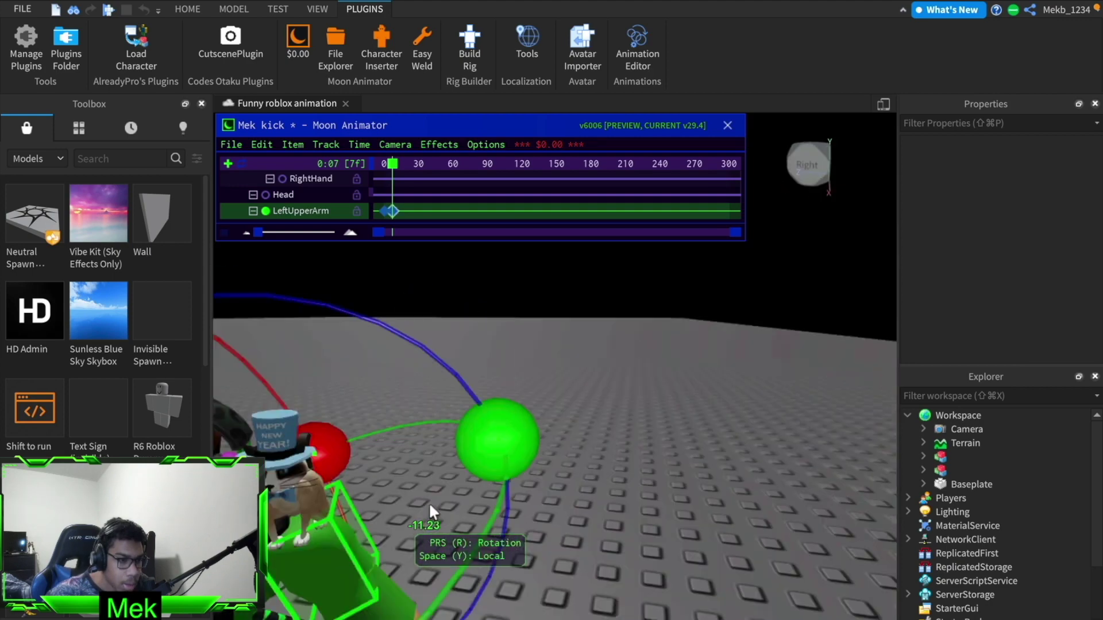
pyautogui.scroll(-10, 429, 502)
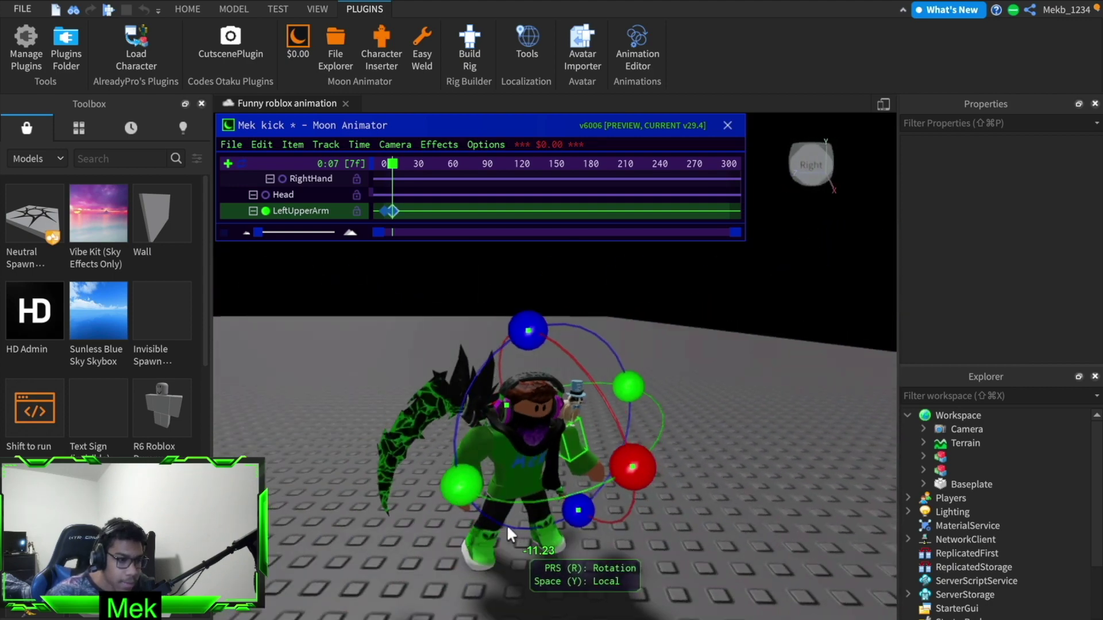
# Step: Shift the position of the lower torso at frame 7
pyautogui.click(510, 515)
pyautogui.press('r')
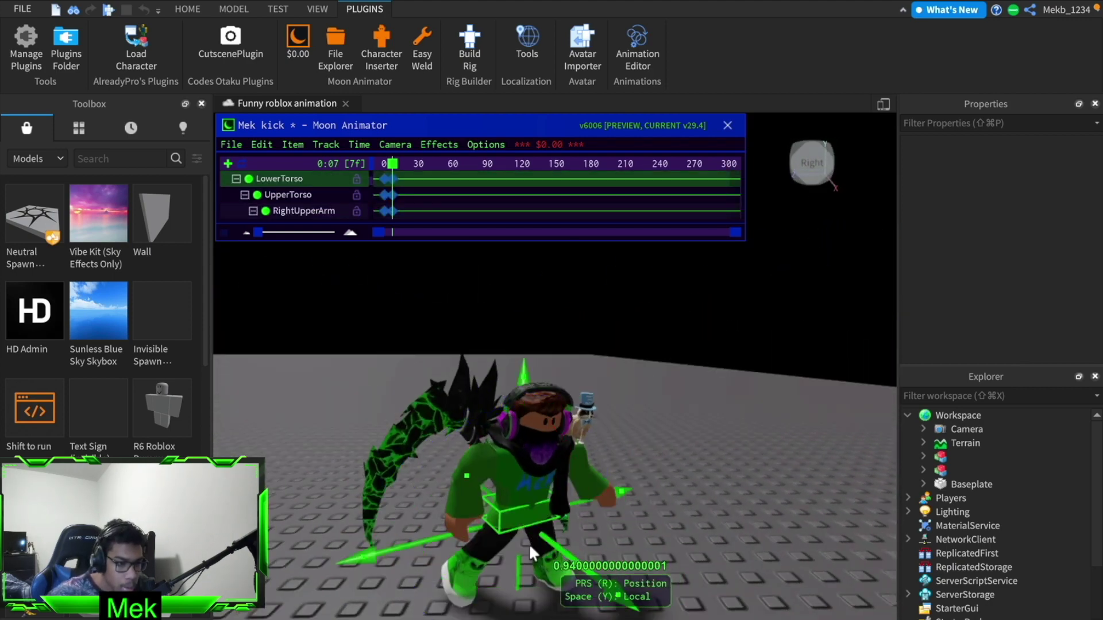
pyautogui.moveTo(479, 530); pyautogui.dragTo(467, 534)
pyautogui.moveTo(625, 606); pyautogui.dragTo(420, 610)
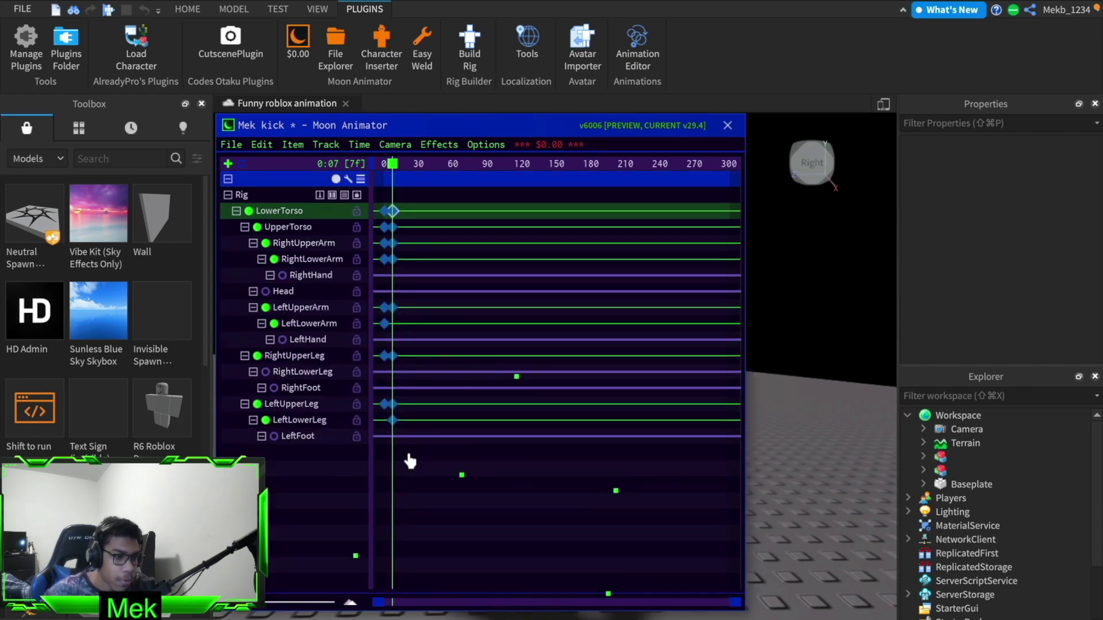
# Step: Select all the rig's keyframes at frame 7 and move them to frame 11
pyautogui.moveTo(408, 454); pyautogui.dragTo(378, 268)
pyautogui.moveTo(390, 194); pyautogui.dragTo(390, 194)
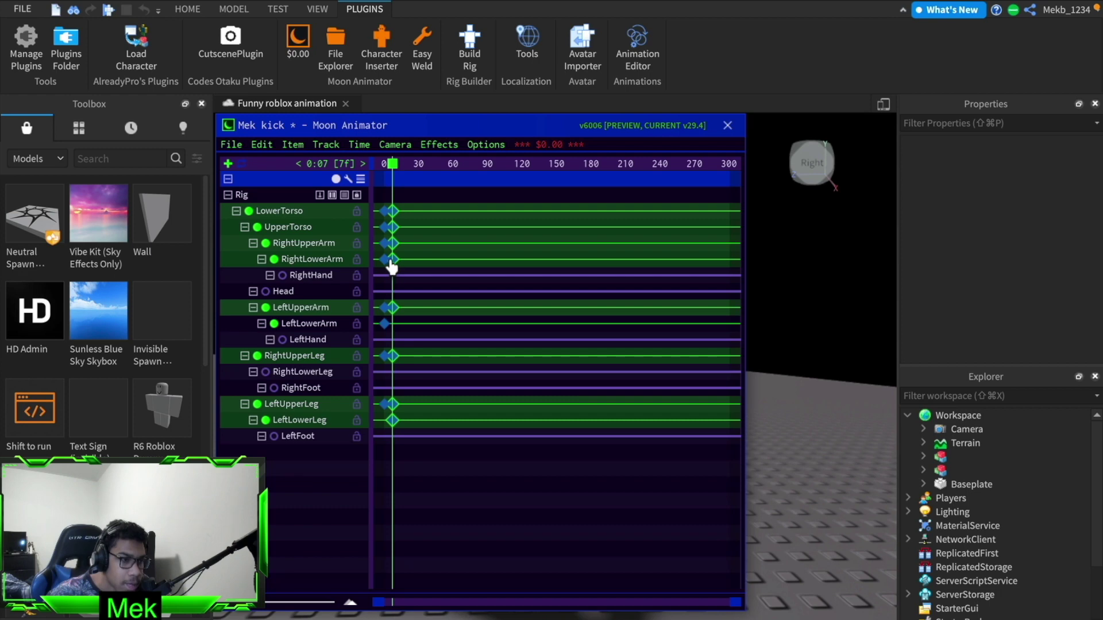
pyautogui.moveTo(390, 262); pyautogui.dragTo(395, 262)
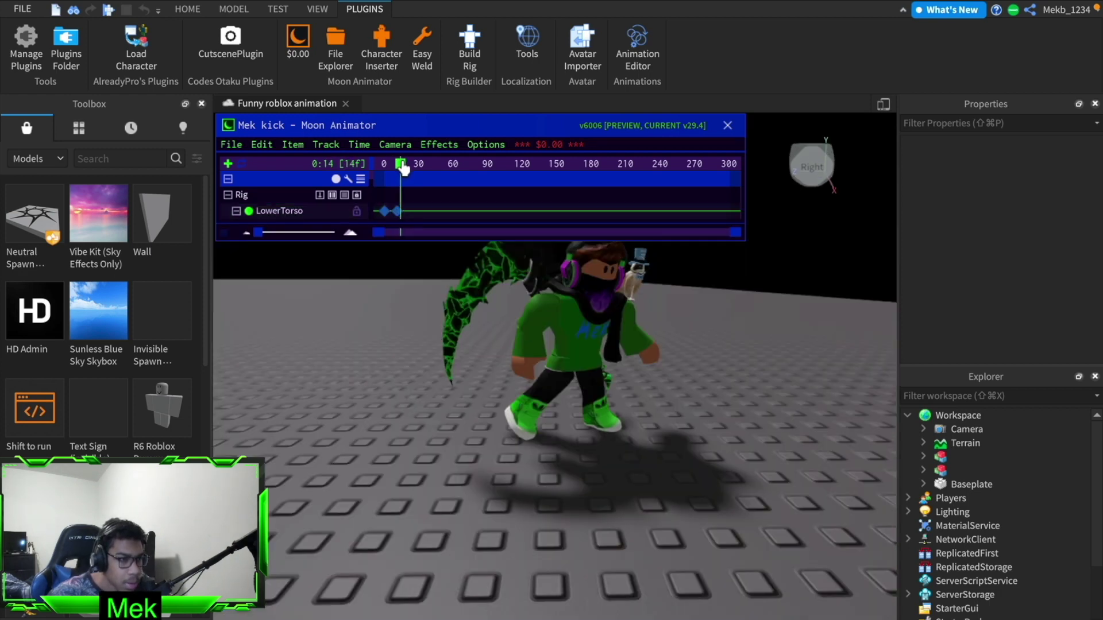
# Step: Reposition the lower torso at frame 14 to carry the body forward
pyautogui.click(575, 367)
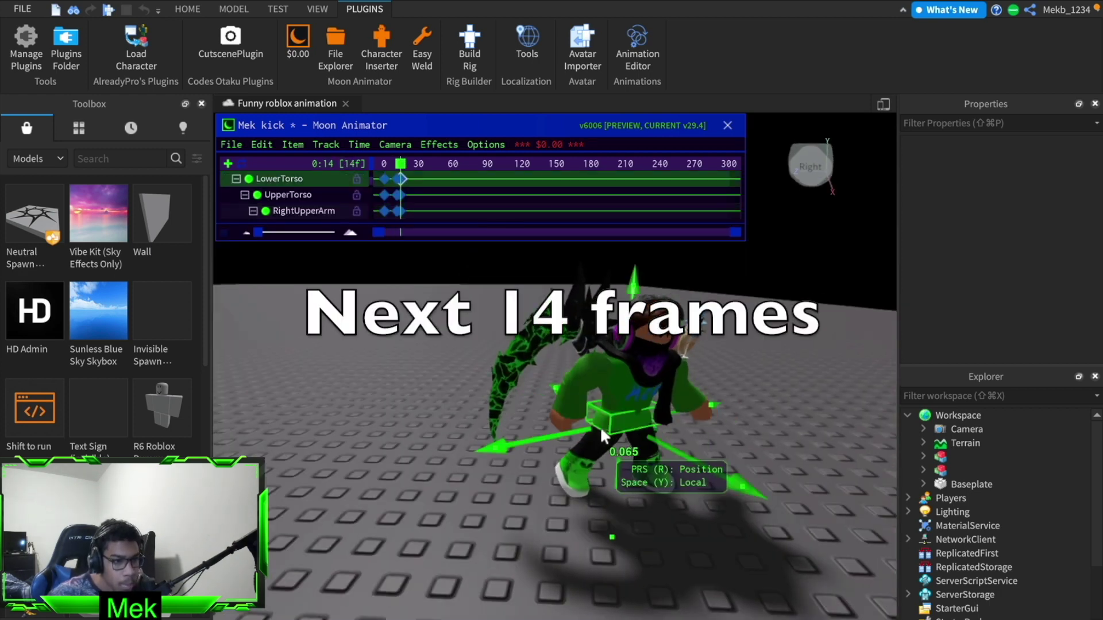
pyautogui.moveTo(600, 426); pyautogui.dragTo(694, 435)
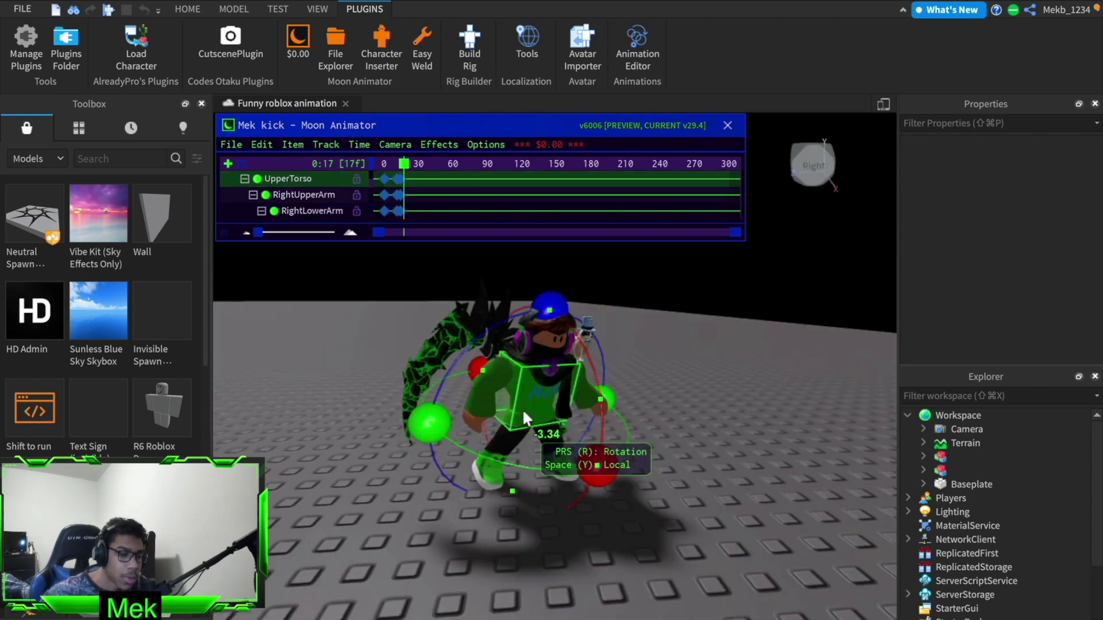
# Step: Rotate the upper torso at frame 17 for the kick wind-up
pyautogui.click(526, 419)
pyautogui.click(529, 428)
pyautogui.click(532, 425)
pyautogui.click(531, 426)
pyautogui.click(533, 421)
pyautogui.click(523, 420)
pyautogui.click(512, 420)
pyautogui.click(513, 421)
pyautogui.click(518, 429)
pyautogui.click(520, 432)
pyautogui.moveTo(520, 434); pyautogui.dragTo(523, 445, button='right')
pyautogui.moveTo(523, 446); pyautogui.dragTo(719, 434)
pyautogui.press('r')
pyautogui.press('r')
# Step: Rotate the left upper leg on several axes at frame 17
pyautogui.click(596, 445)
pyautogui.moveTo(598, 444); pyautogui.dragTo(627, 432, button='right')
pyautogui.press('d')
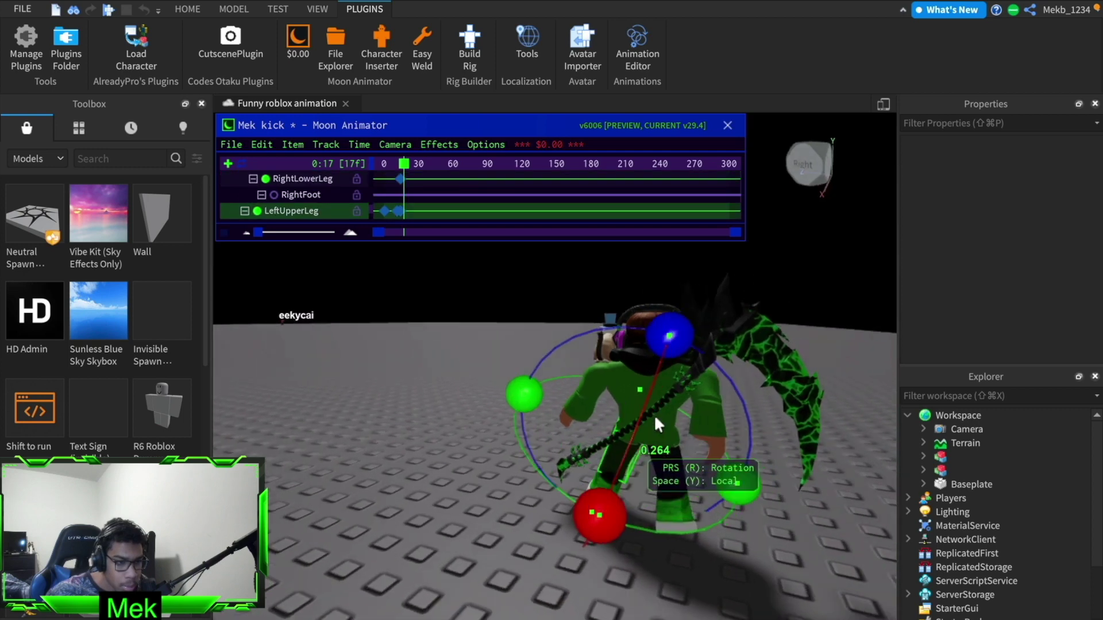
pyautogui.moveTo(596, 348); pyautogui.dragTo(582, 339)
pyautogui.moveTo(529, 503); pyautogui.dragTo(496, 466)
pyautogui.moveTo(545, 382); pyautogui.dragTo(536, 364, button='right')
pyautogui.press('d')
pyautogui.moveTo(539, 361); pyautogui.dragTo(537, 385)
# Step: Fine-tune the lower-body pose at frame 17 by moving and rotating the lower torso and left upper leg
pyautogui.click(544, 453)
pyautogui.press('r')
pyautogui.press('r')
pyautogui.click(547, 479)
pyautogui.moveTo(477, 446); pyautogui.dragTo(509, 430)
pyautogui.click(539, 472)
pyautogui.click(542, 454)
pyautogui.moveTo(561, 345); pyautogui.dragTo(542, 376)
pyautogui.press('r')
pyautogui.click(532, 475)
pyautogui.press('r')
pyautogui.moveTo(457, 489); pyautogui.dragTo(451, 507)
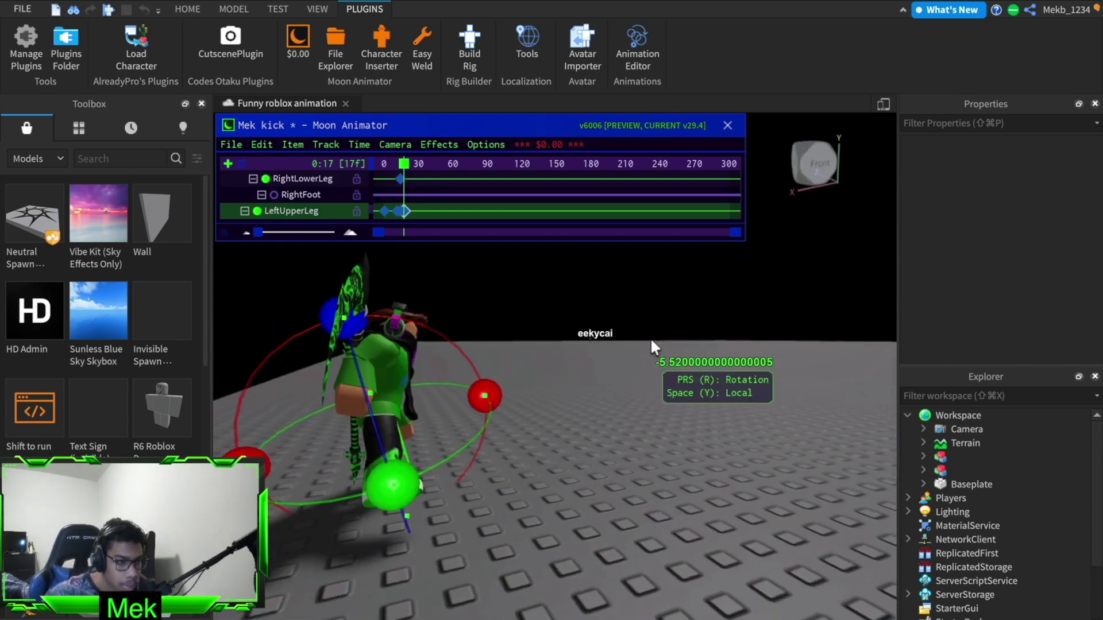
# Step: Swing the right upper leg outward and rotate the upper torso to lean into the kick at frame 17
pyautogui.press('a')
pyautogui.moveTo(652, 340); pyautogui.dragTo(652, 340, button='right')
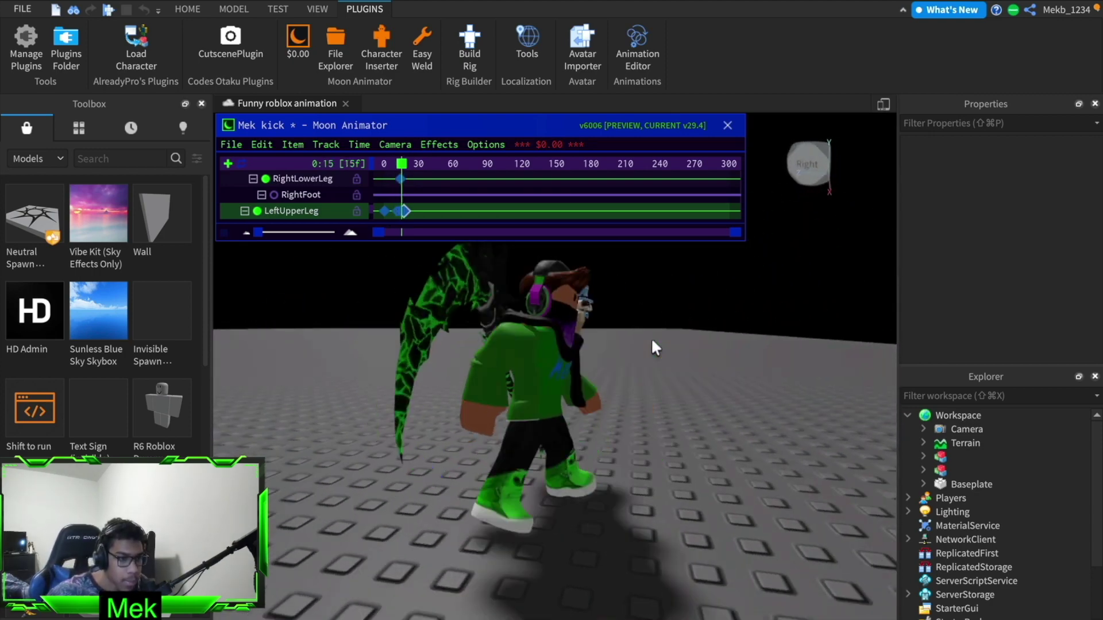
pyautogui.click(571, 409)
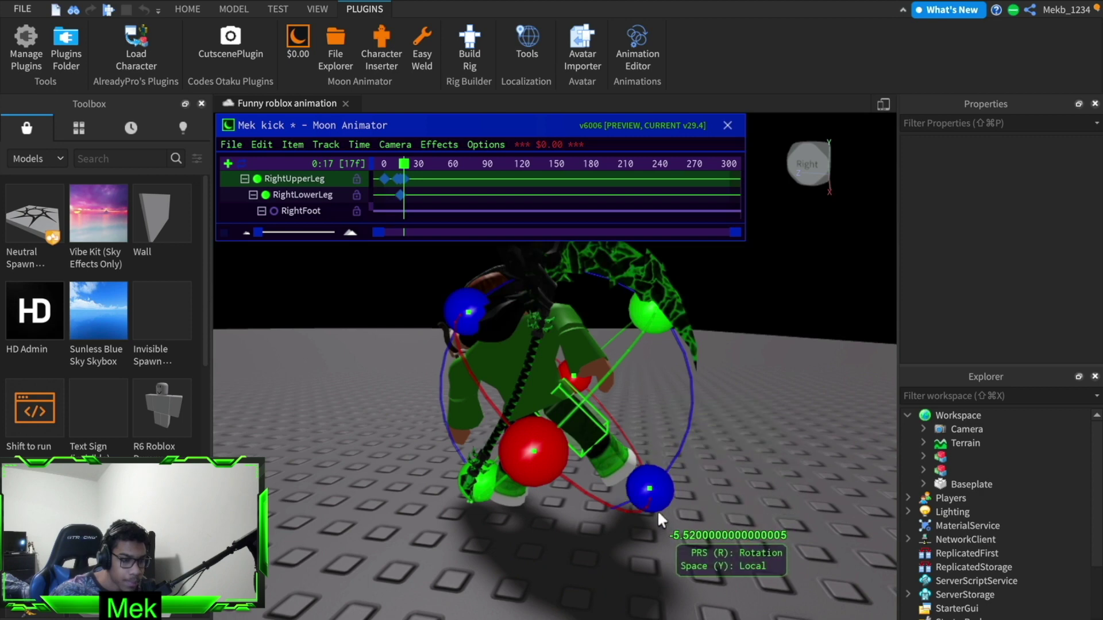
pyautogui.click(501, 354)
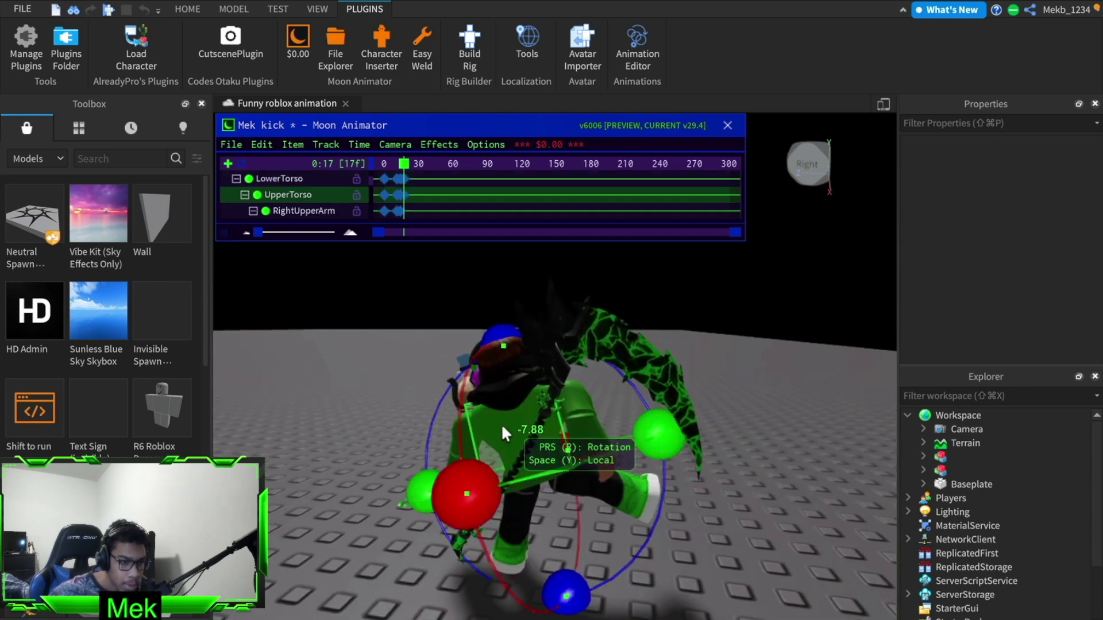
pyautogui.moveTo(470, 467); pyautogui.dragTo(588, 515)
# Step: Rotate the left upper leg at frame 17 to act as the standing leg
pyautogui.click(563, 466)
pyautogui.moveTo(567, 450); pyautogui.dragTo(567, 449, button='right')
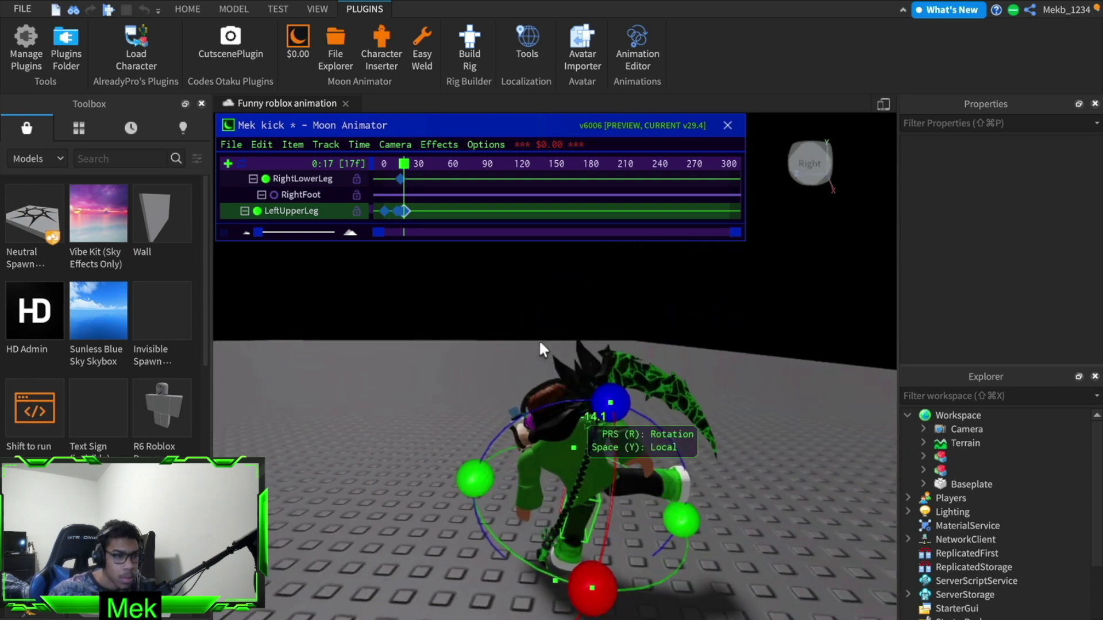
pyautogui.press('d')
pyautogui.press('a')
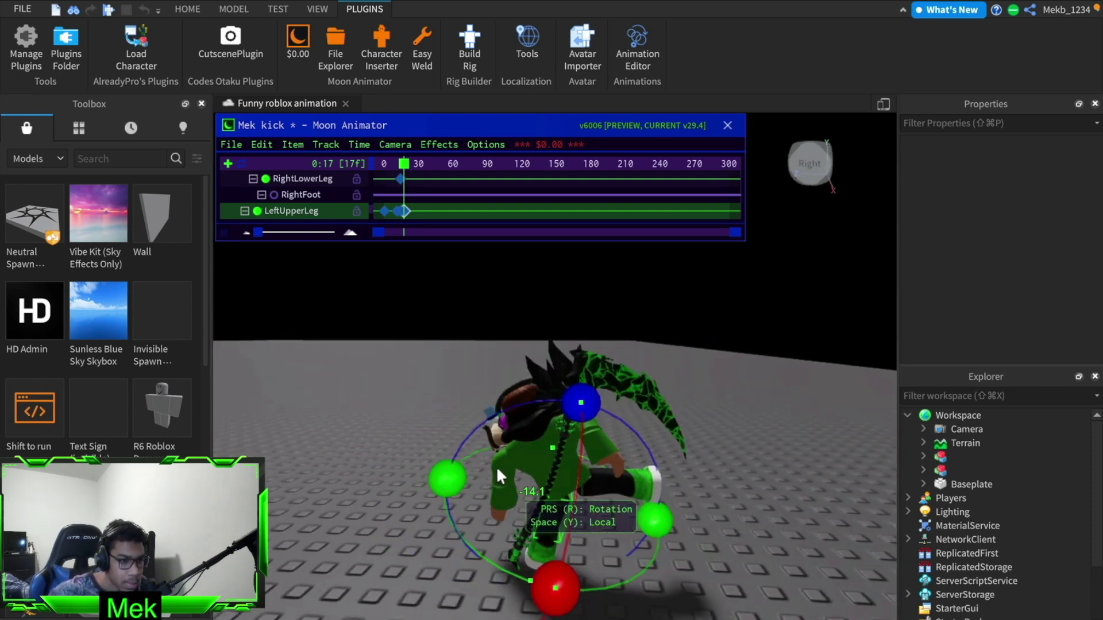
# Step: Select the head joint, enlarge the timeline scale and move the playhead slightly earlier than frame 17
pyautogui.click(498, 469)
pyautogui.moveTo(504, 360); pyautogui.dragTo(507, 358)
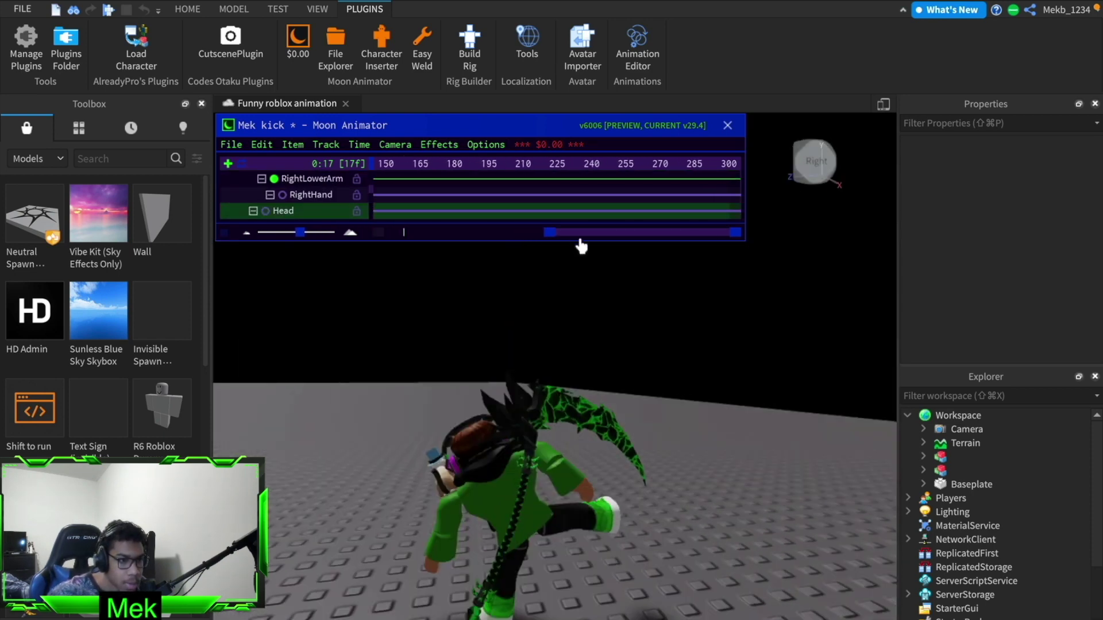
pyautogui.moveTo(470, 234); pyautogui.dragTo(337, 238)
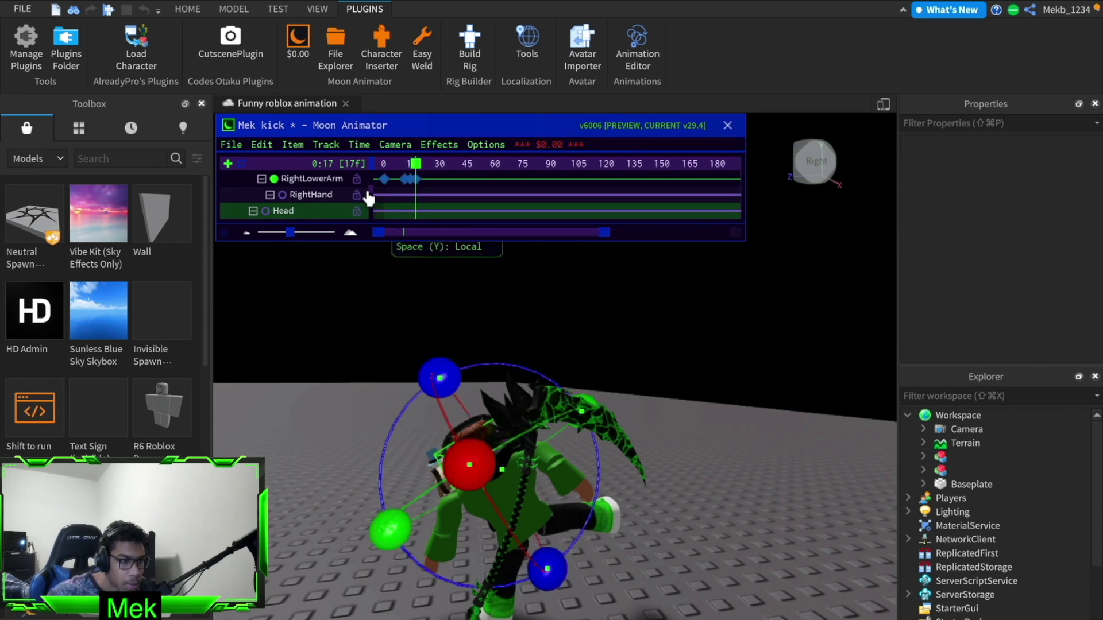
pyautogui.scroll(2, 407, 177)
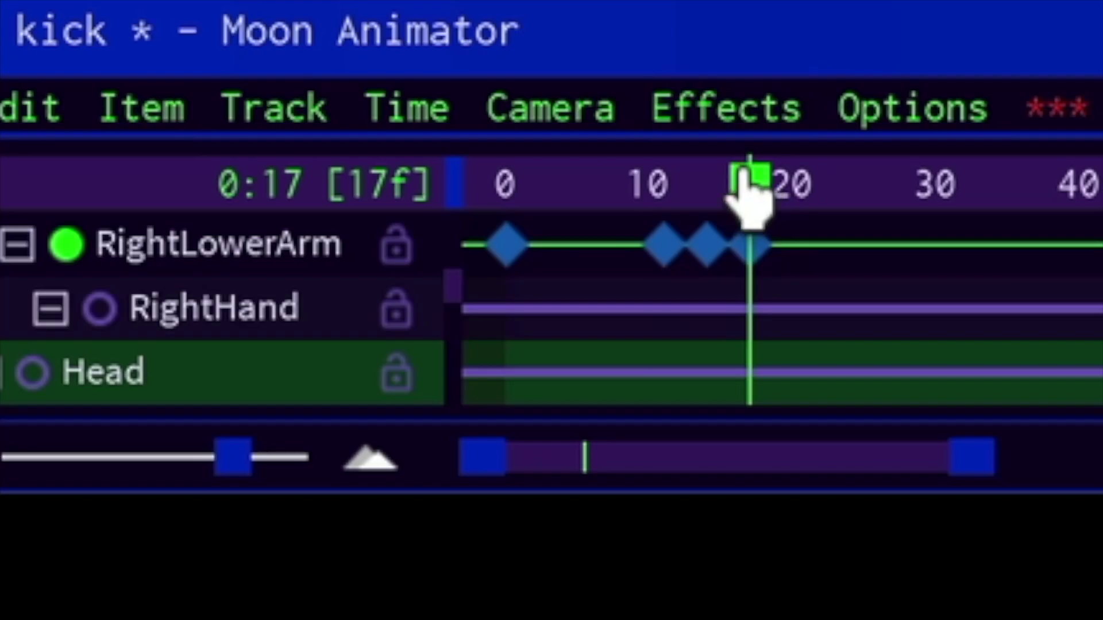
pyautogui.moveTo(446, 163); pyautogui.dragTo(439, 161)
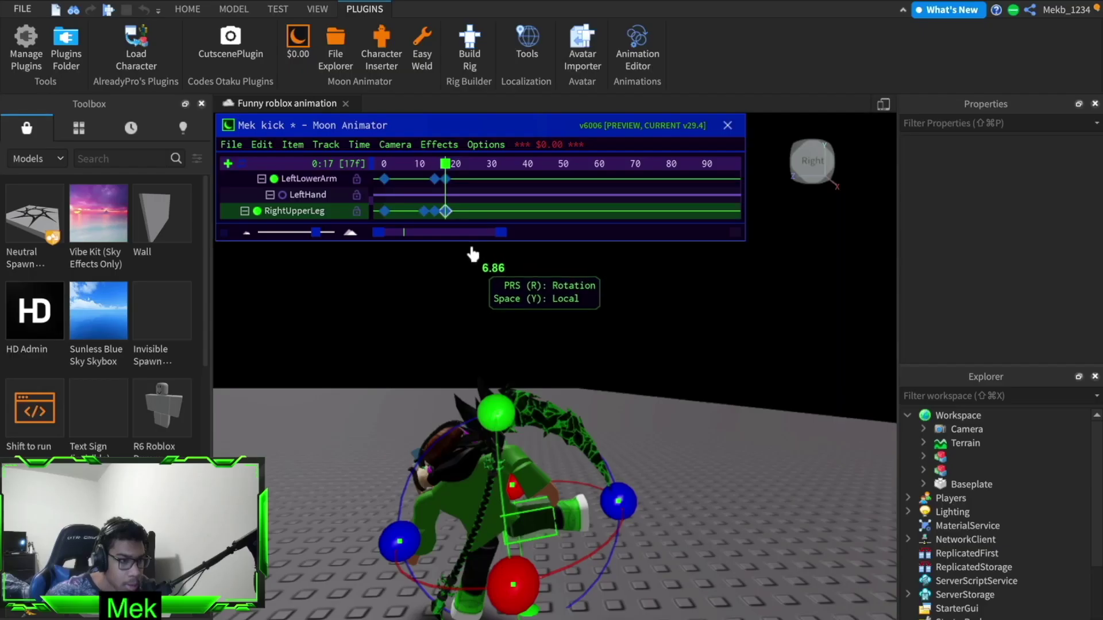
# Step: Select the rig's keyframes at frame 17 and move them to frame 19
pyautogui.moveTo(472, 254); pyautogui.dragTo(479, 543)
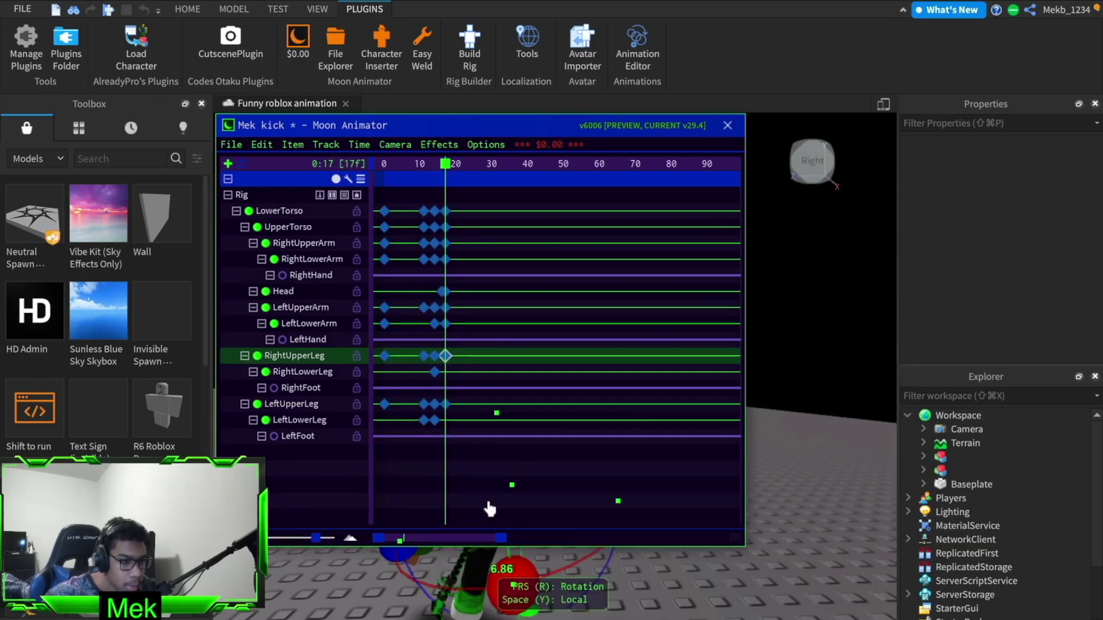
pyautogui.moveTo(458, 431); pyautogui.dragTo(446, 270)
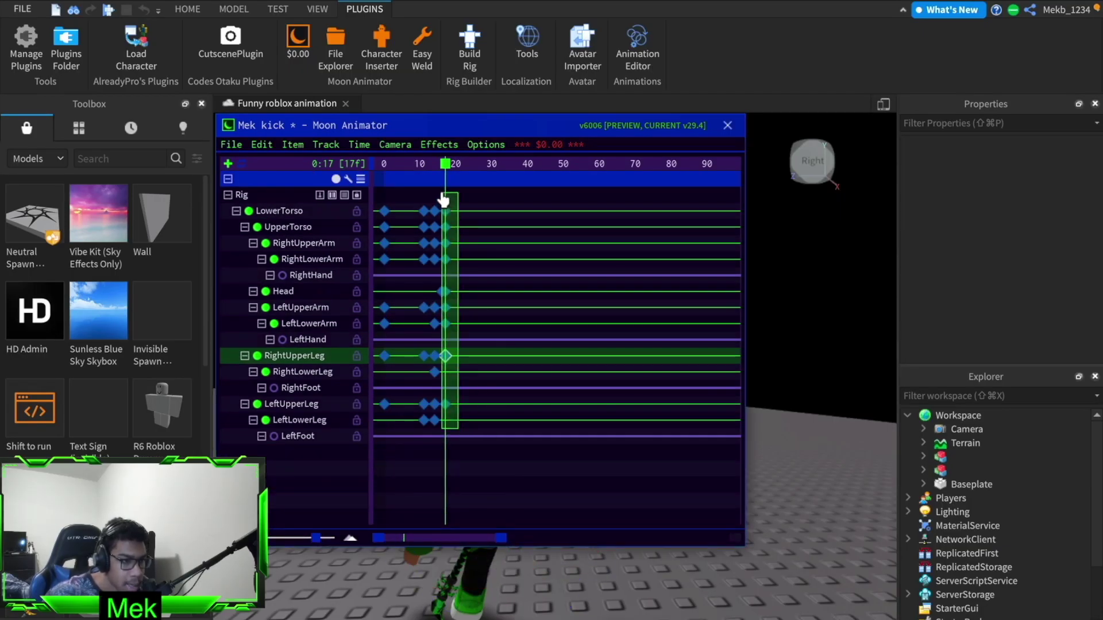
pyautogui.moveTo(442, 199); pyautogui.dragTo(443, 199)
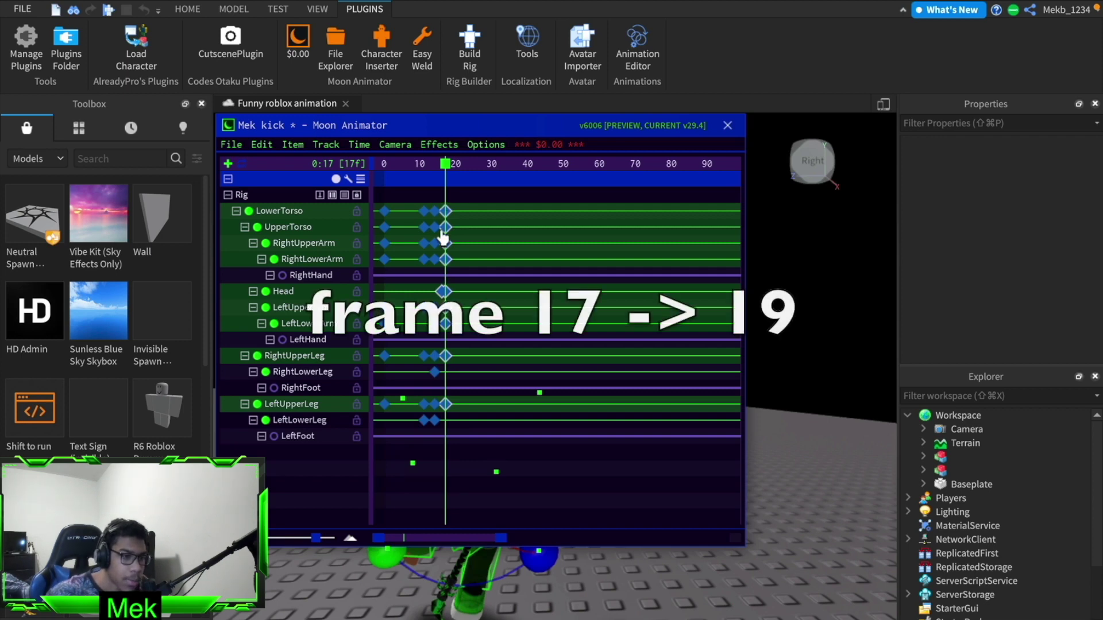
pyautogui.moveTo(449, 216); pyautogui.dragTo(453, 214)
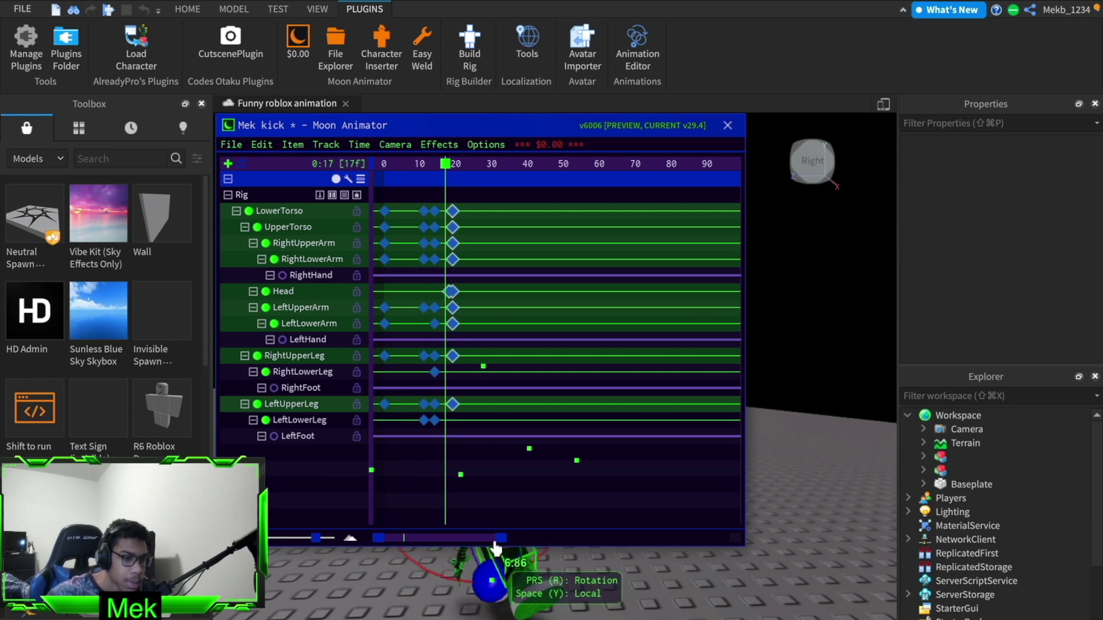
pyautogui.moveTo(492, 550); pyautogui.dragTo(546, 94)
# Step: Move the selected kick keyframes back one frame to frame 18
pyautogui.press('Right')
pyautogui.press('Right')
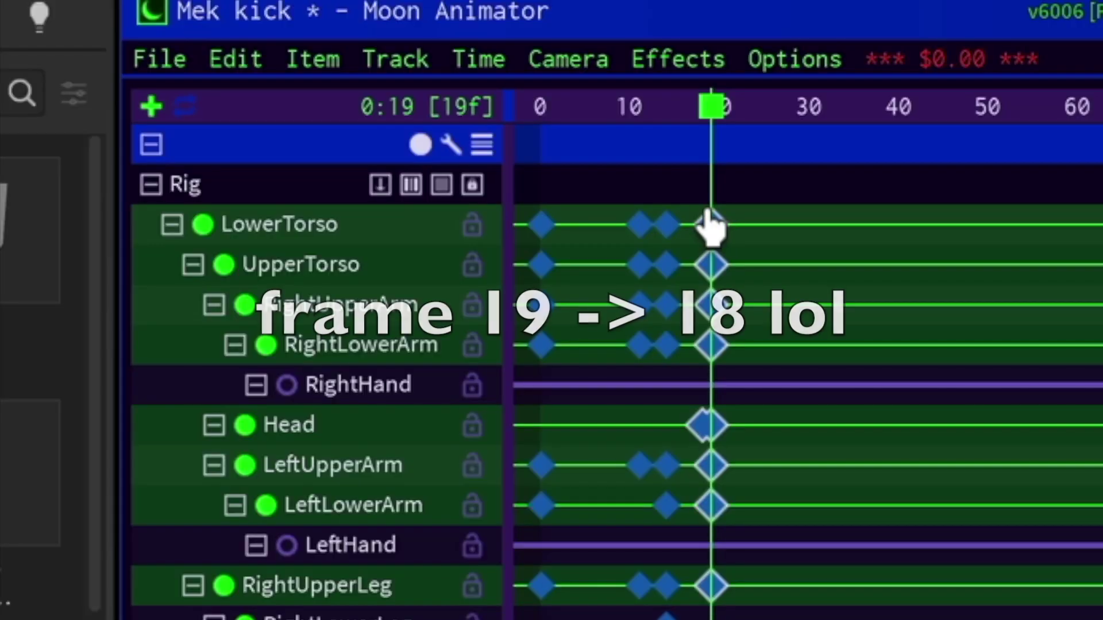
pyautogui.moveTo(453, 210); pyautogui.dragTo(451, 210)
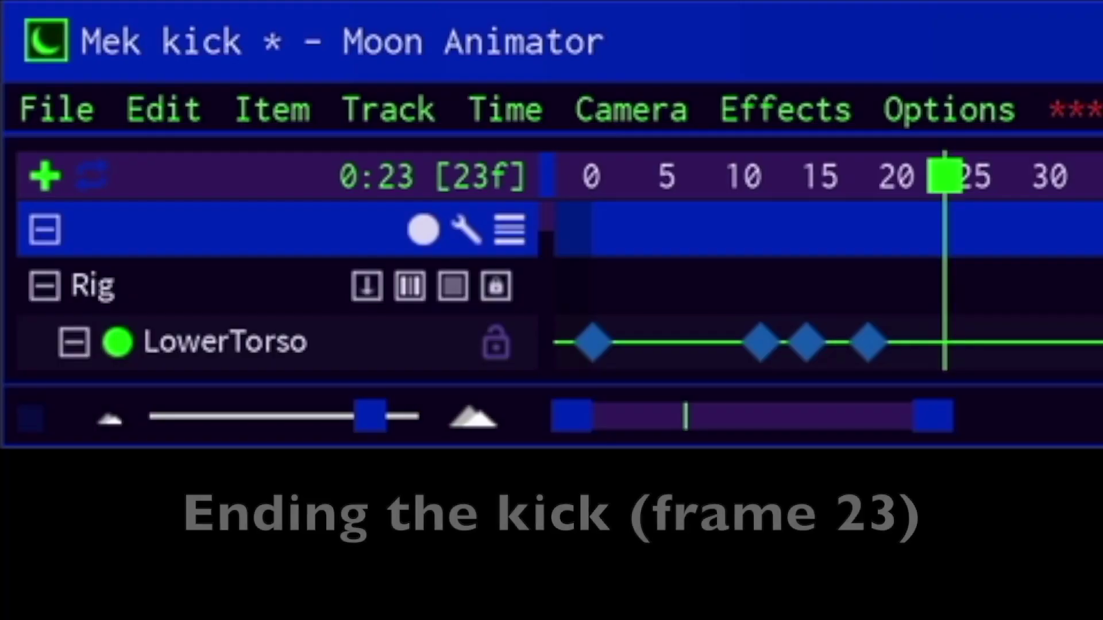
# Step: Rotate the upper torso and left arm at frame 23 to end the kick
pyautogui.click(278, 211)
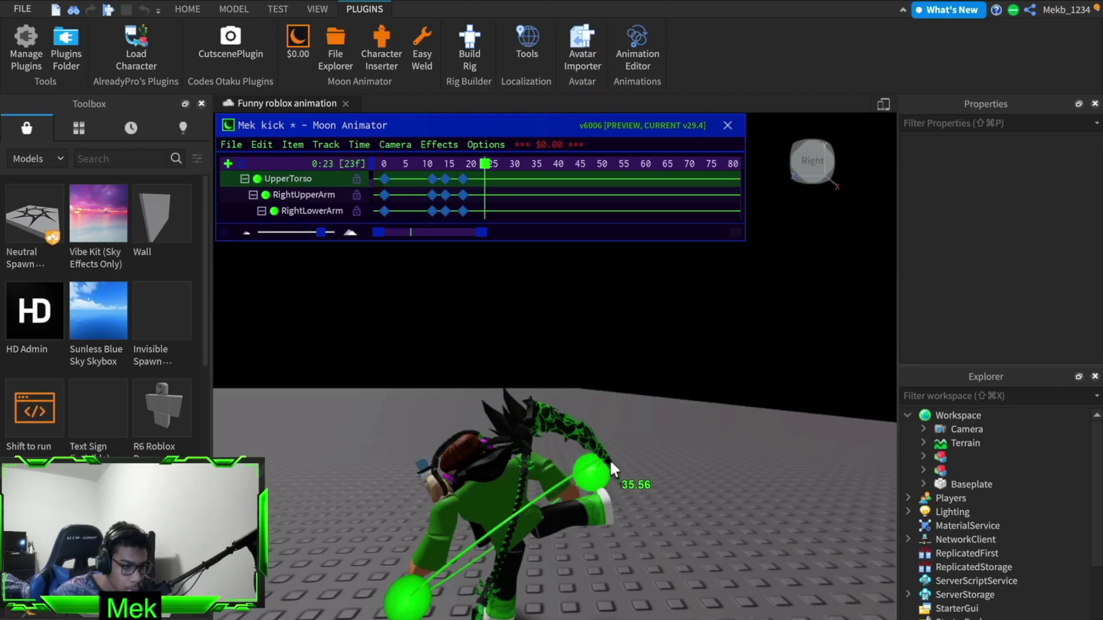
pyautogui.click(602, 487)
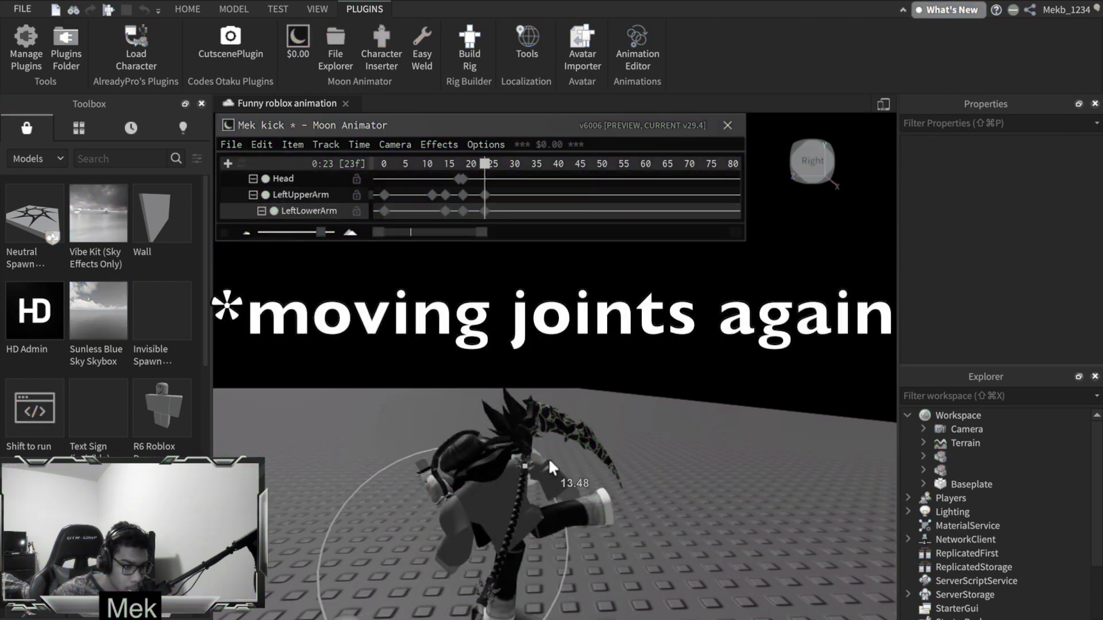
pyautogui.moveTo(552, 409); pyautogui.dragTo(487, 388)
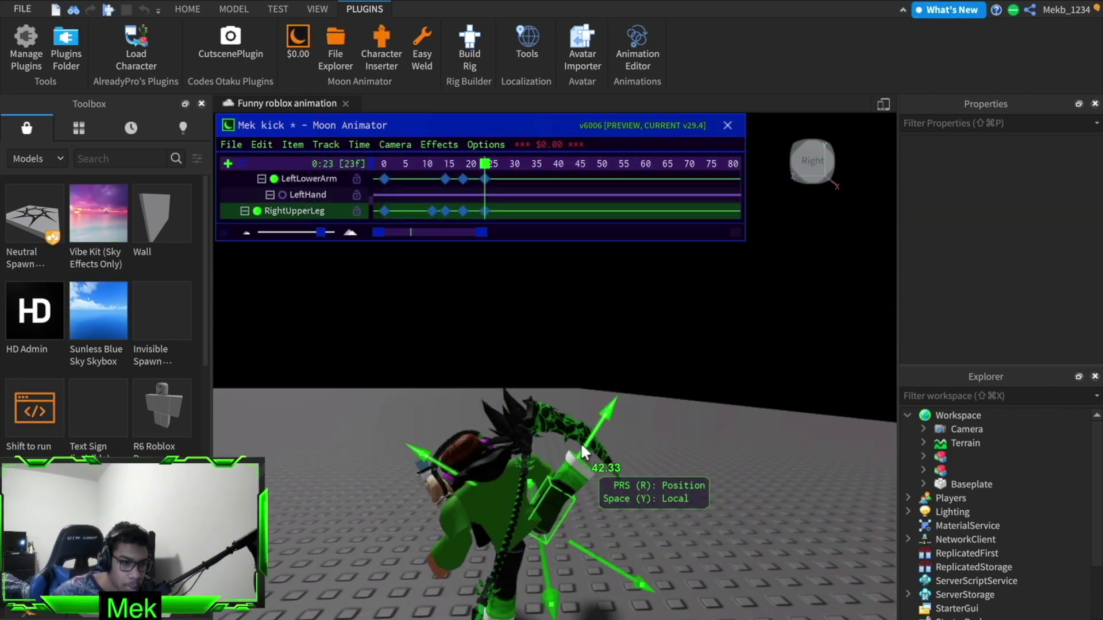
# Step: Raise the right upper leg higher at frame 23 by adjusting its position and rotation, and preview the motion
pyautogui.moveTo(581, 442); pyautogui.dragTo(589, 442)
pyautogui.press('r')
pyautogui.moveTo(550, 579); pyautogui.dragTo(577, 530)
pyautogui.press('space')
pyautogui.press('Right')
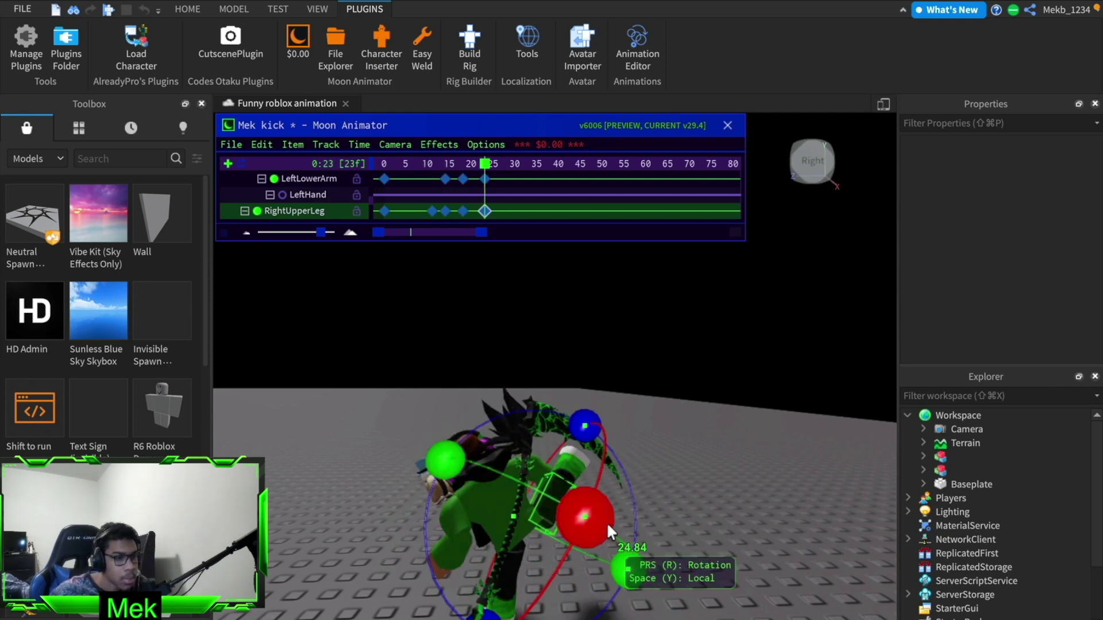
# Step: Save the Mek kick animation and play it back
pyautogui.click(231, 145)
pyautogui.click(253, 162)
pyautogui.moveTo(711, 472); pyautogui.dragTo(711, 472, button='right')
pyautogui.press('space')
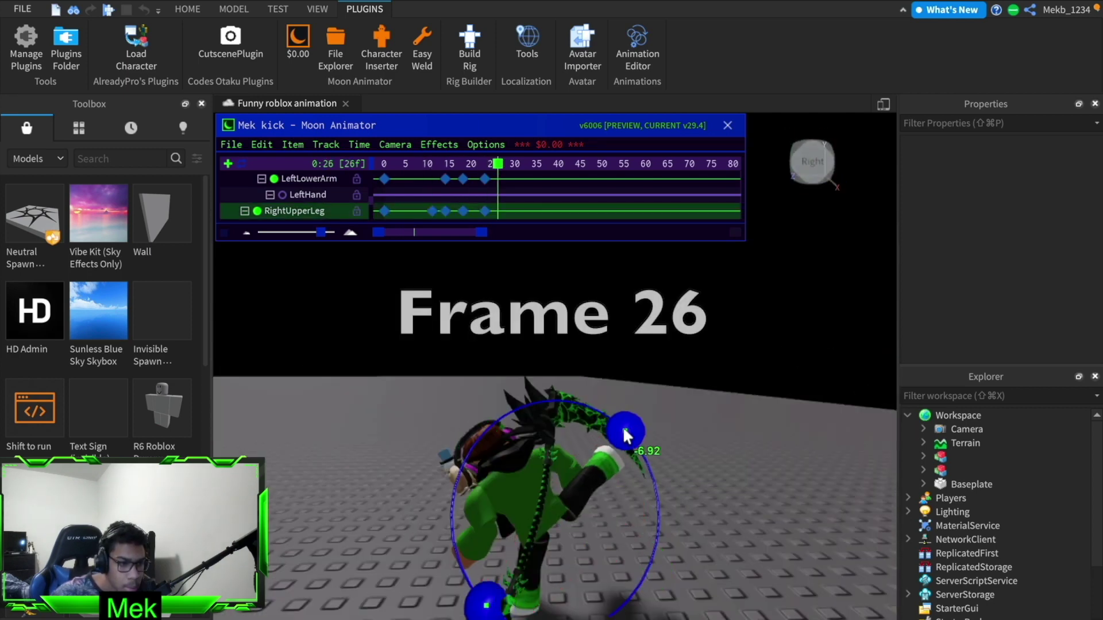
# Step: Rotate the right upper leg and adjust its position at frame 26
pyautogui.moveTo(622, 426); pyautogui.dragTo(627, 434)
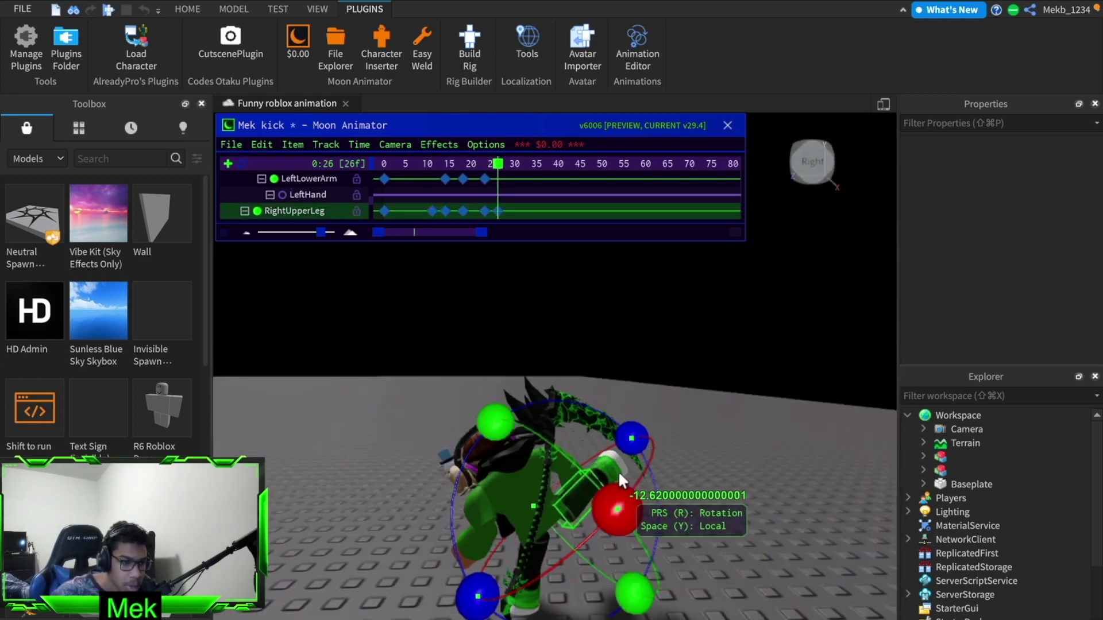
pyautogui.press('r')
pyautogui.moveTo(640, 434); pyautogui.dragTo(632, 432)
pyautogui.press('r')
# Step: Rotate the lower torso slightly on two axes at frame 26
pyautogui.click(549, 534)
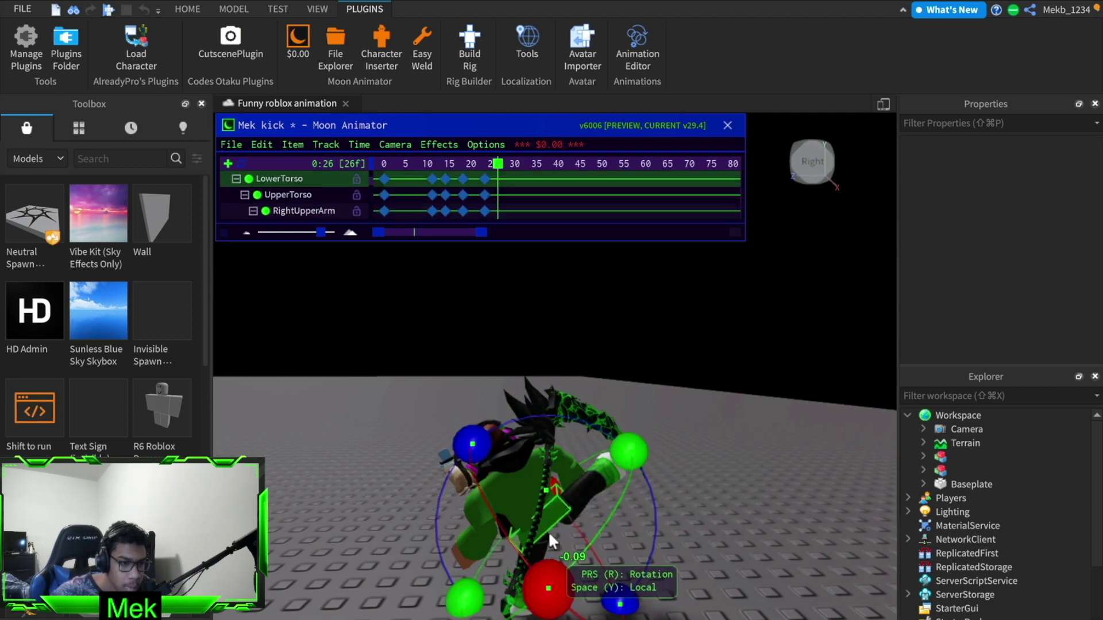
pyautogui.moveTo(551, 602); pyautogui.dragTo(555, 598)
pyautogui.moveTo(629, 451); pyautogui.dragTo(627, 456)
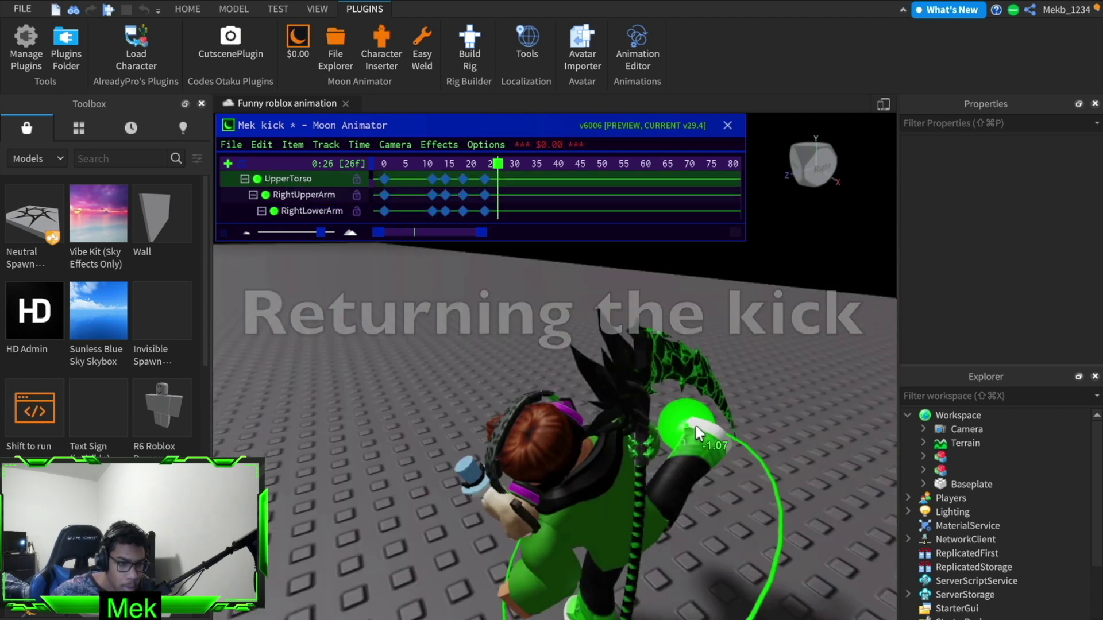
# Step: Rotate the upper torso and left upper leg slightly at frame 26 and preview the kick's return motion
pyautogui.moveTo(695, 426); pyautogui.dragTo(702, 438)
pyautogui.moveTo(703, 438); pyautogui.dragTo(703, 438, button='right')
pyautogui.press('space')
pyautogui.press('space')
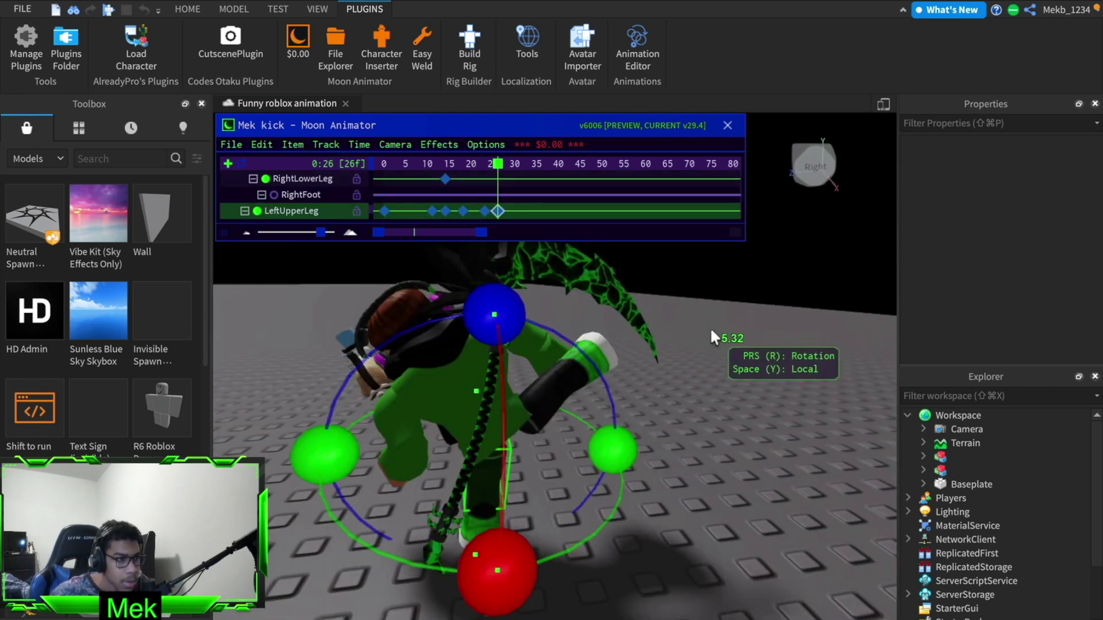
# Step: Rotate the lower torso and upper legs at frame 31 to continue the kick's return, and play the motion back
pyautogui.moveTo(555, 354); pyautogui.dragTo(558, 357, button='right')
pyautogui.click(540, 396)
pyautogui.moveTo(544, 406); pyautogui.dragTo(544, 406, button='right')
pyautogui.moveTo(500, 164); pyautogui.dragTo(519, 165)
pyautogui.moveTo(619, 323); pyautogui.dragTo(542, 412)
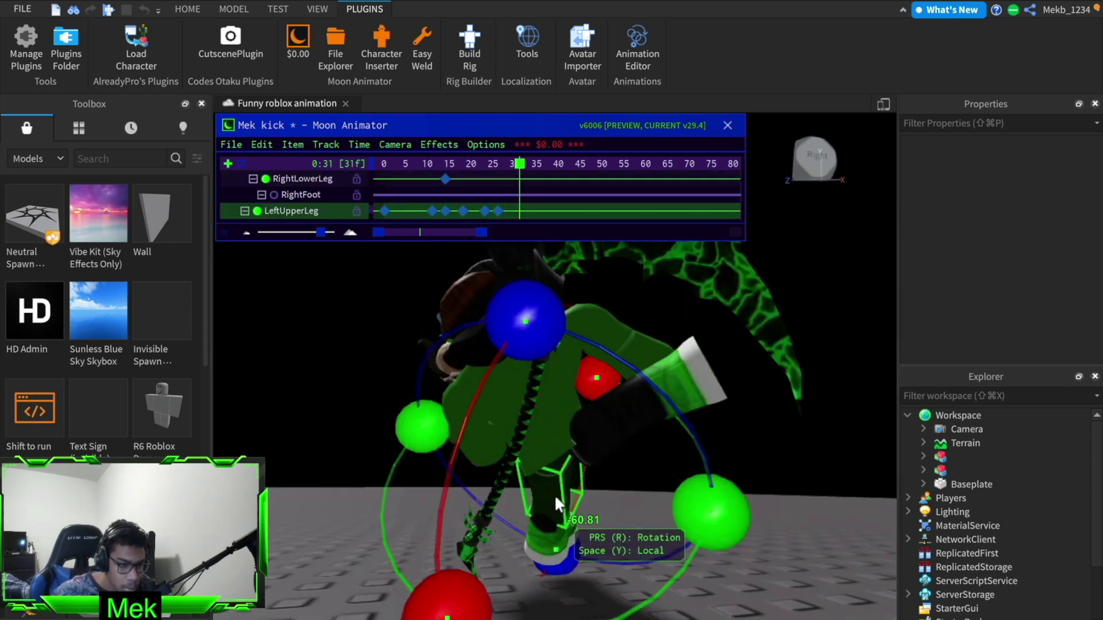
pyautogui.moveTo(537, 316); pyautogui.dragTo(497, 313)
pyautogui.moveTo(589, 370); pyautogui.dragTo(595, 440)
pyautogui.moveTo(595, 440); pyautogui.dragTo(595, 440)
pyautogui.press('space')
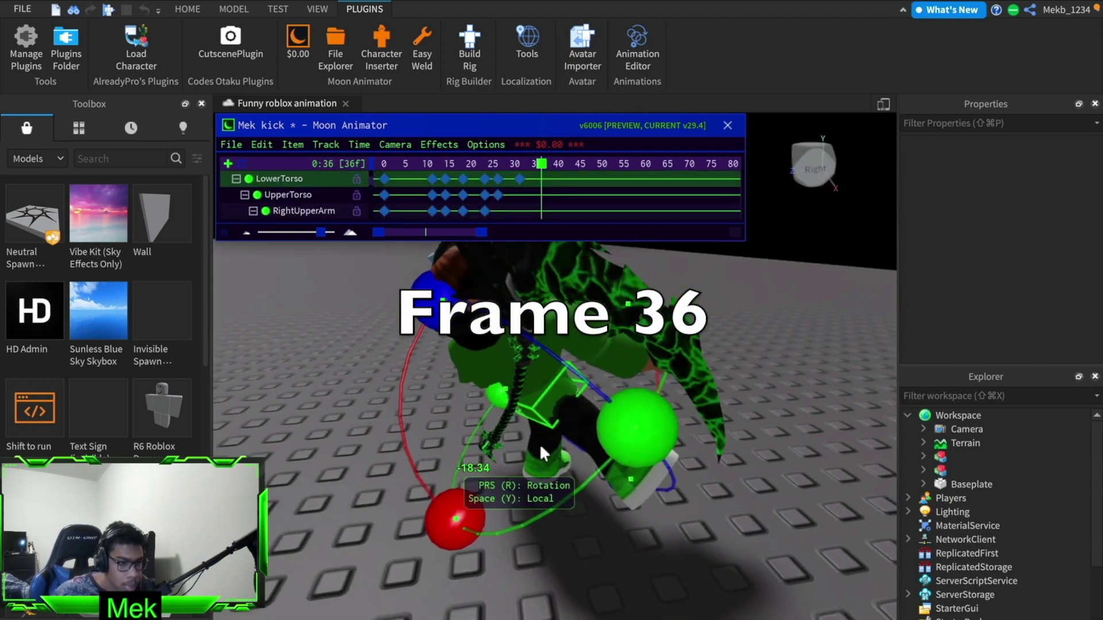
# Step: Turn the character back at frame 36 by rotating the lower torso, and adjust its vertical position by about 0.4
pyautogui.moveTo(617, 441); pyautogui.dragTo(524, 424)
pyautogui.press('r')
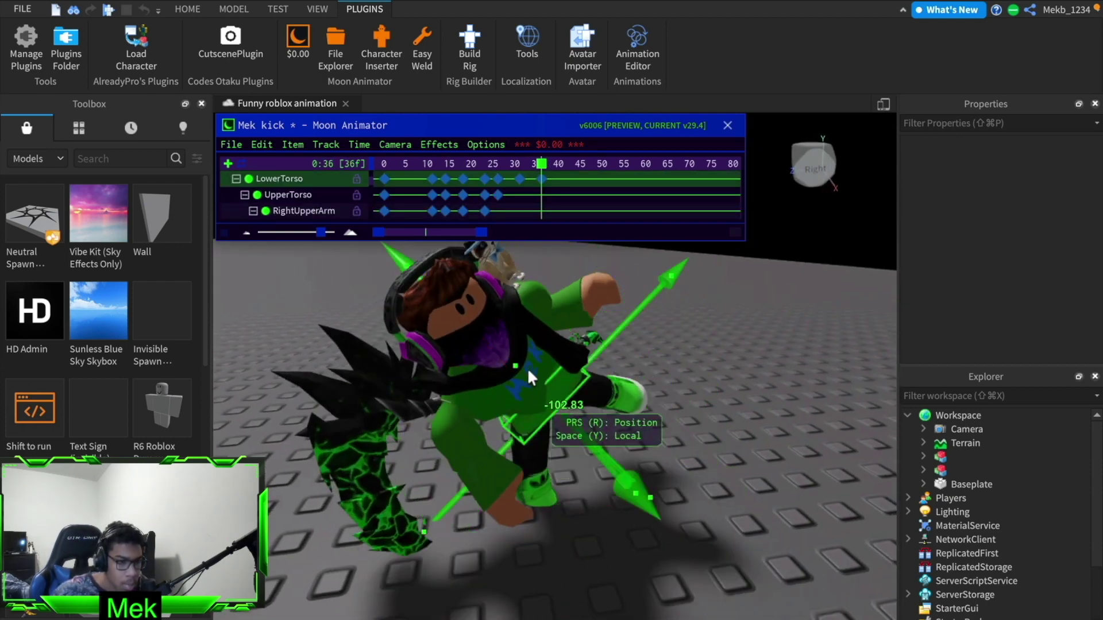
pyautogui.moveTo(549, 454); pyautogui.dragTo(551, 486)
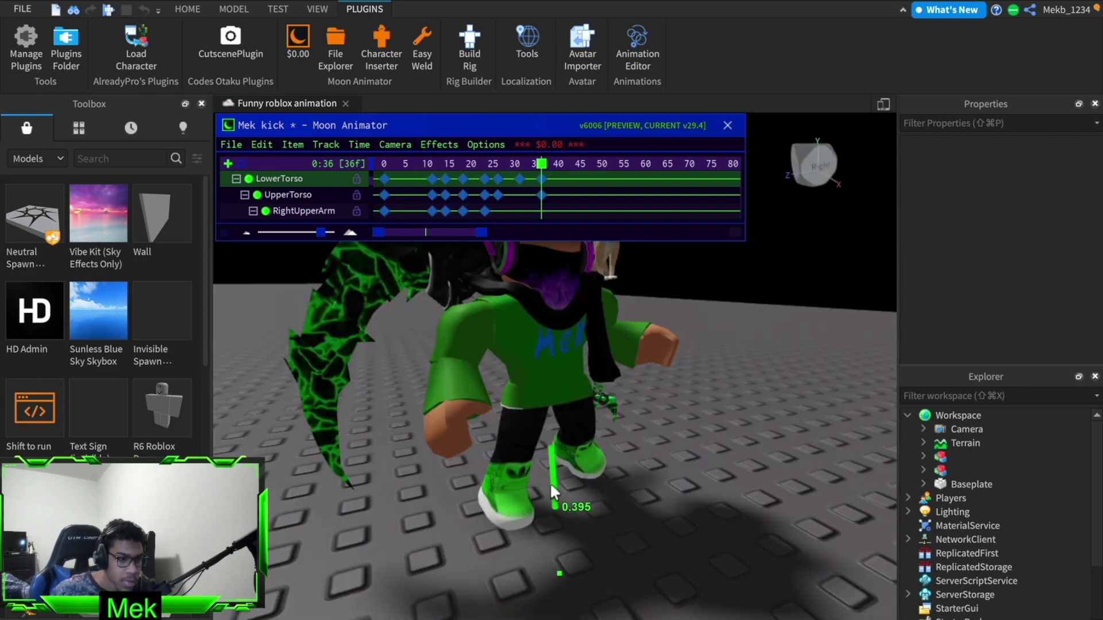
# Step: Rotate the left upper leg and left arm at frame 36 back toward the original stance
pyautogui.press('r')
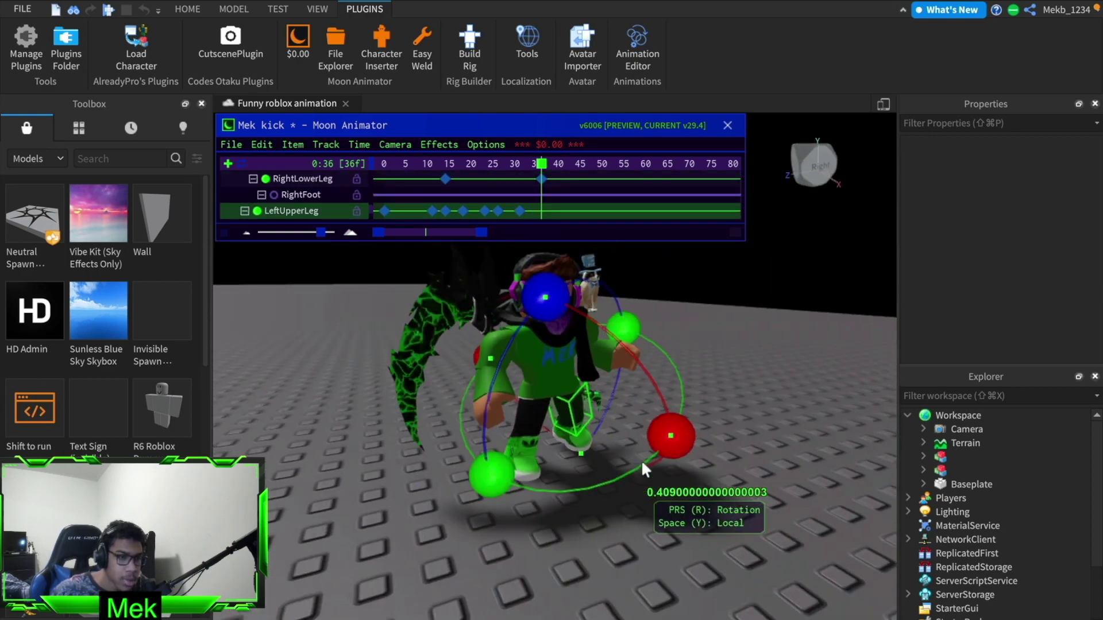
pyautogui.moveTo(667, 440)
pyautogui.mouseDown()
pyautogui.moveTo(630, 368)
pyautogui.moveTo(655, 428)
pyautogui.mouseUp()
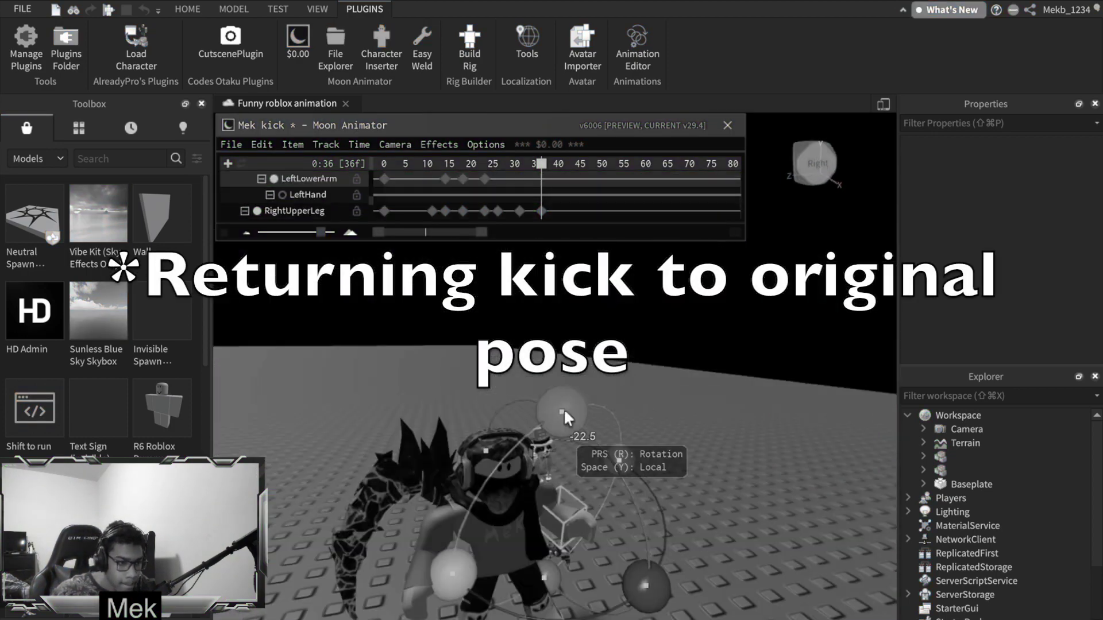
pyautogui.moveTo(450, 567); pyautogui.dragTo(531, 479)
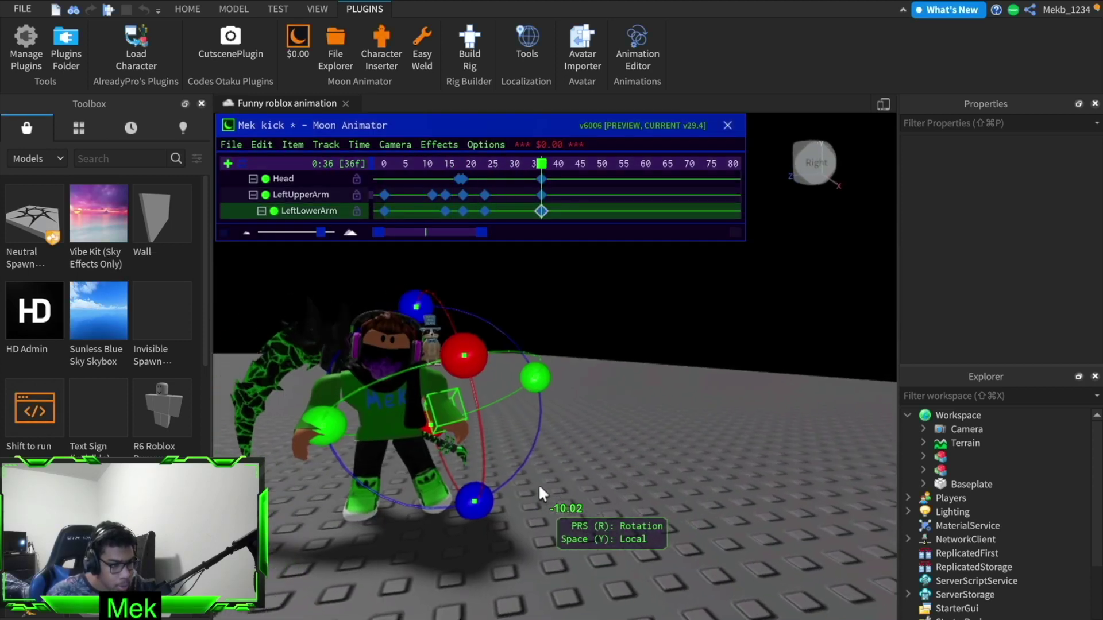
pyautogui.moveTo(537, 492); pyautogui.dragTo(562, 482)
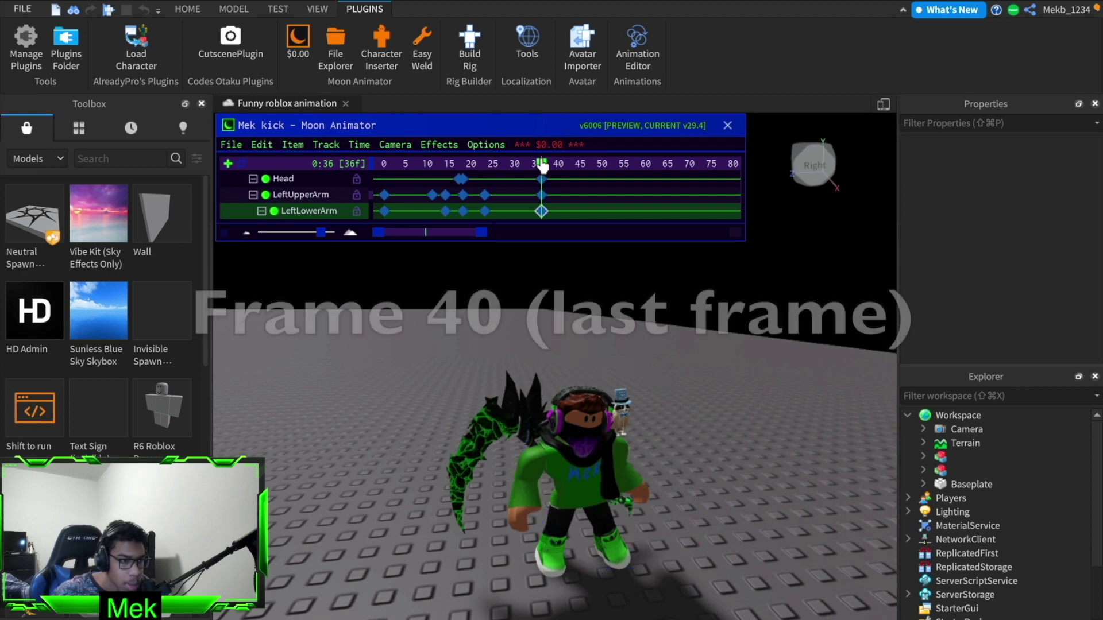
# Step: Rotate the upper torso by about 9 degrees at frame 40, the last frame of the kick
pyautogui.moveTo(543, 166); pyautogui.dragTo(550, 167)
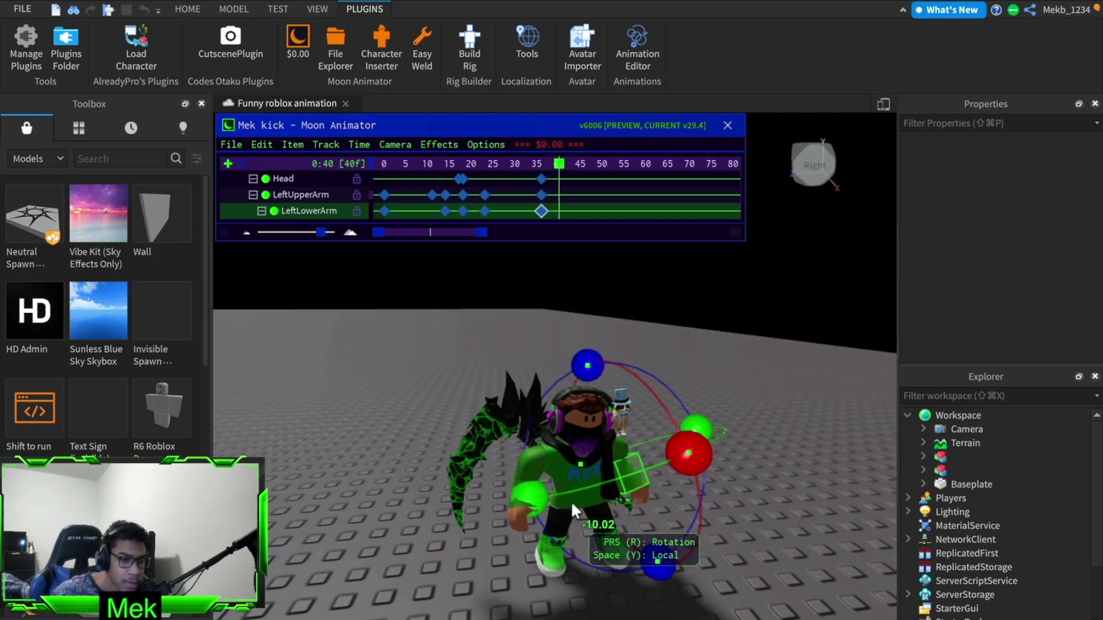
pyautogui.click(572, 506)
pyautogui.click(579, 511)
pyautogui.click(577, 505)
pyautogui.click(582, 511)
pyautogui.click(577, 506)
pyautogui.click(577, 505)
pyautogui.scroll(3, 578, 505)
pyautogui.click(546, 432)
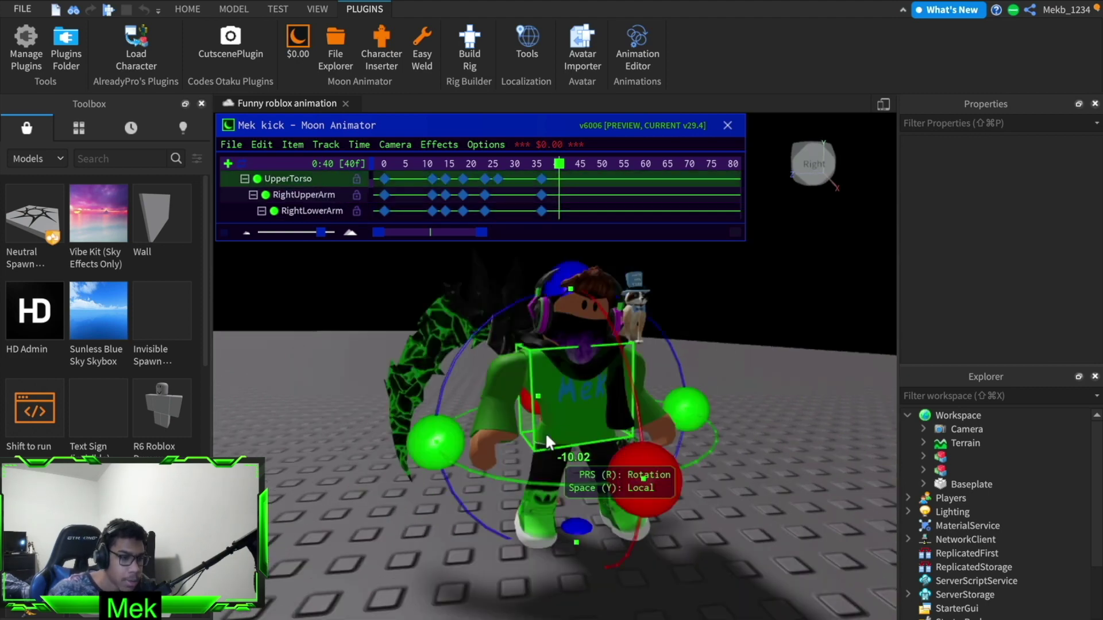
pyautogui.moveTo(546, 432); pyautogui.dragTo(588, 377, button='right')
pyautogui.moveTo(588, 377); pyautogui.dragTo(591, 386)
pyautogui.scroll(3, 368, 384)
# Step: Adjust the right upper arm and rotate the lower torso about -5 degrees at frame 40, and preview the motion
pyautogui.click(368, 384)
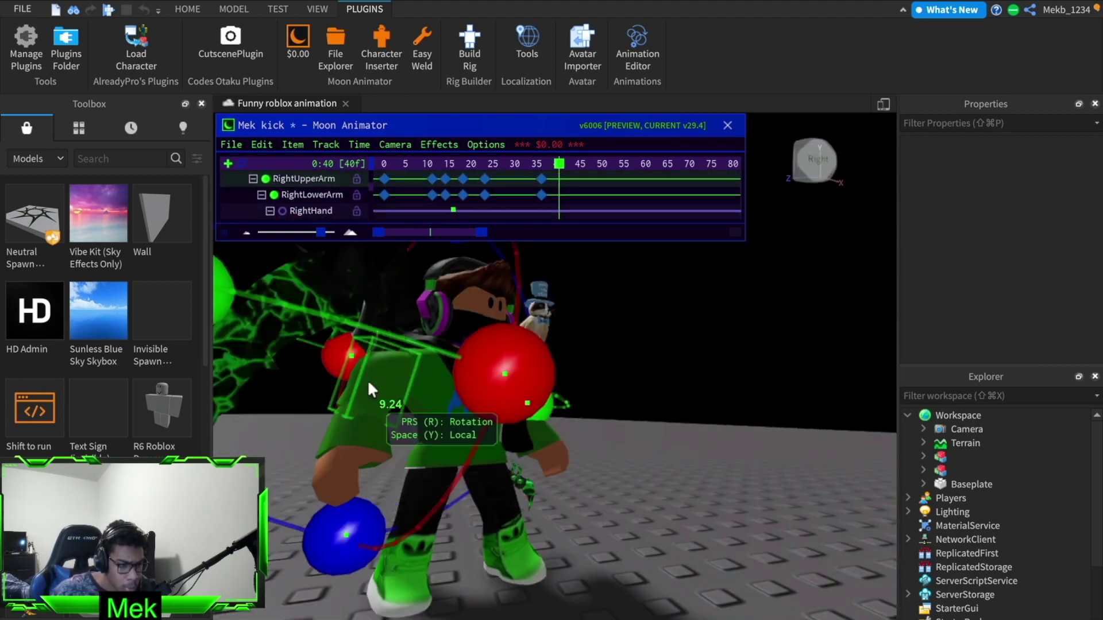
pyautogui.scroll(-4, 368, 391)
pyautogui.click(505, 532)
pyautogui.click(561, 516)
pyautogui.click(540, 517)
pyautogui.moveTo(632, 488); pyautogui.dragTo(636, 506)
pyautogui.press('space')
pyautogui.press('space')
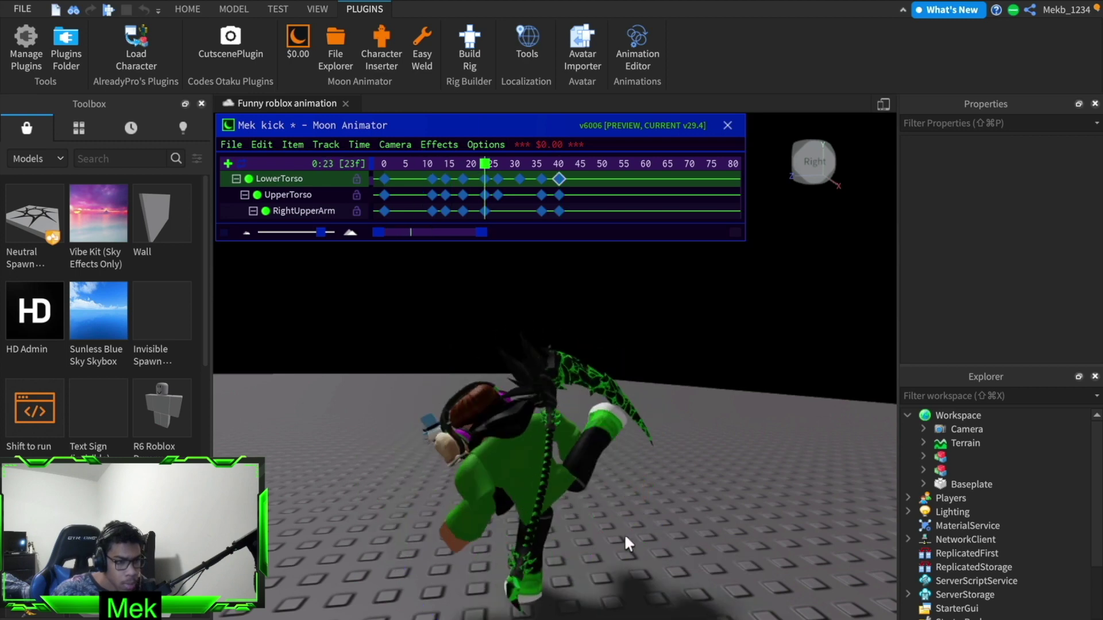
# Step: Play back the complete Mek kick animation and view it from another angle
pyautogui.click(238, 152)
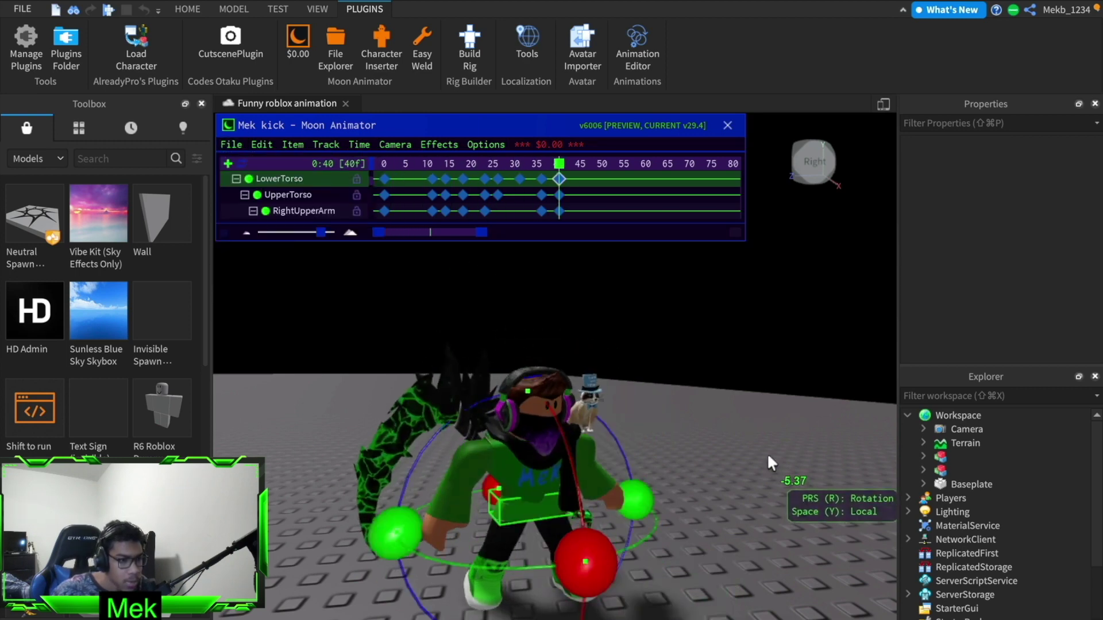
pyautogui.press('space')
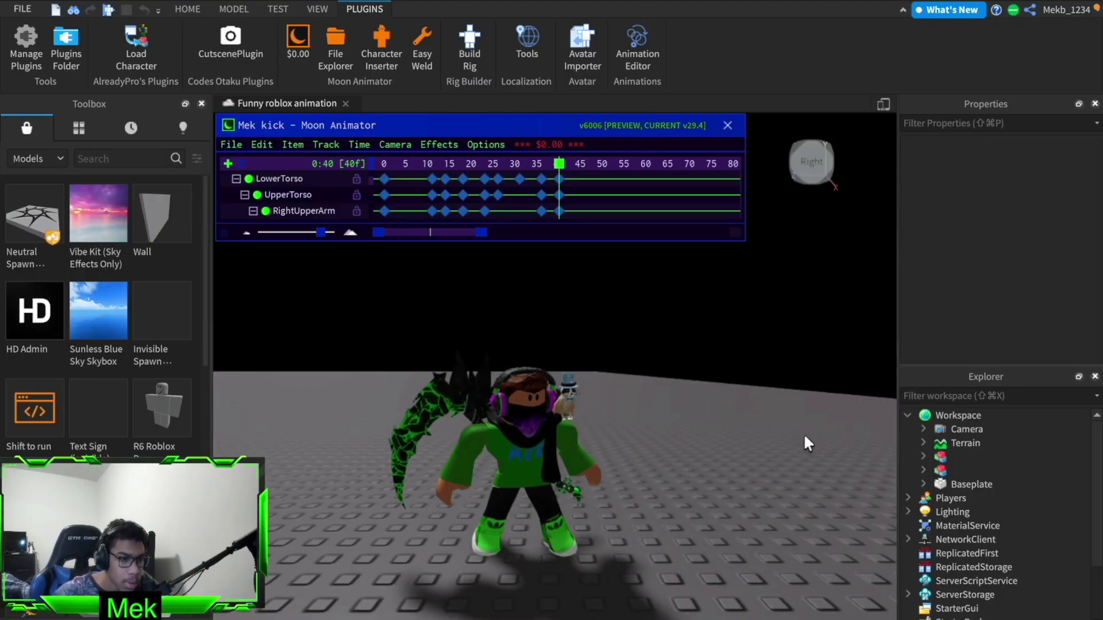
pyautogui.moveTo(805, 437); pyautogui.dragTo(628, 412, button='right')
pyautogui.press('space')
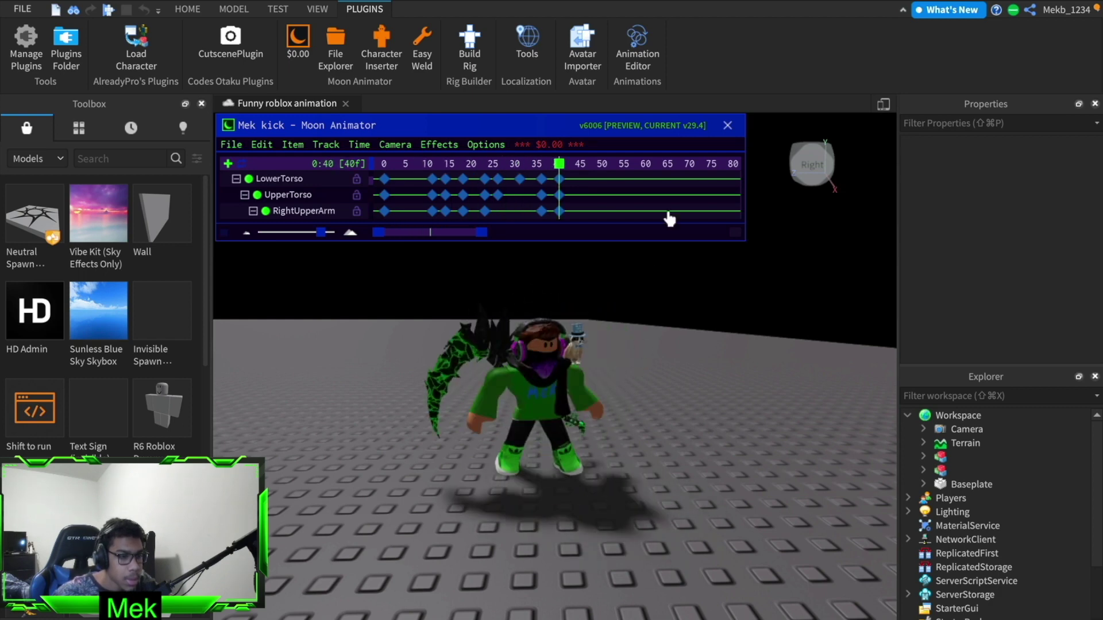
# Step: Close the Mek kick animation and create a new Moon Animator animation named "Mek spin kick"
pyautogui.click(728, 125)
pyautogui.click(299, 39)
pyautogui.click(225, 144)
pyautogui.click(253, 178)
pyautogui.write('Mek spin kick')
pyautogui.press('Return')
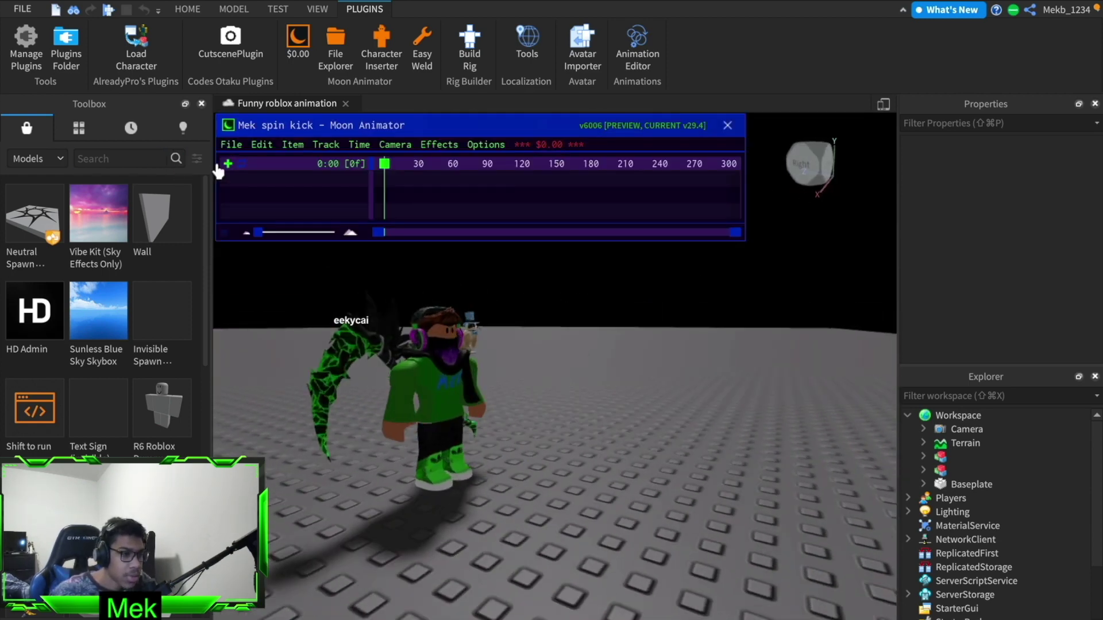
# Step: Add the avatar rig to the new animation as an item with its Rig property
pyautogui.click(228, 166)
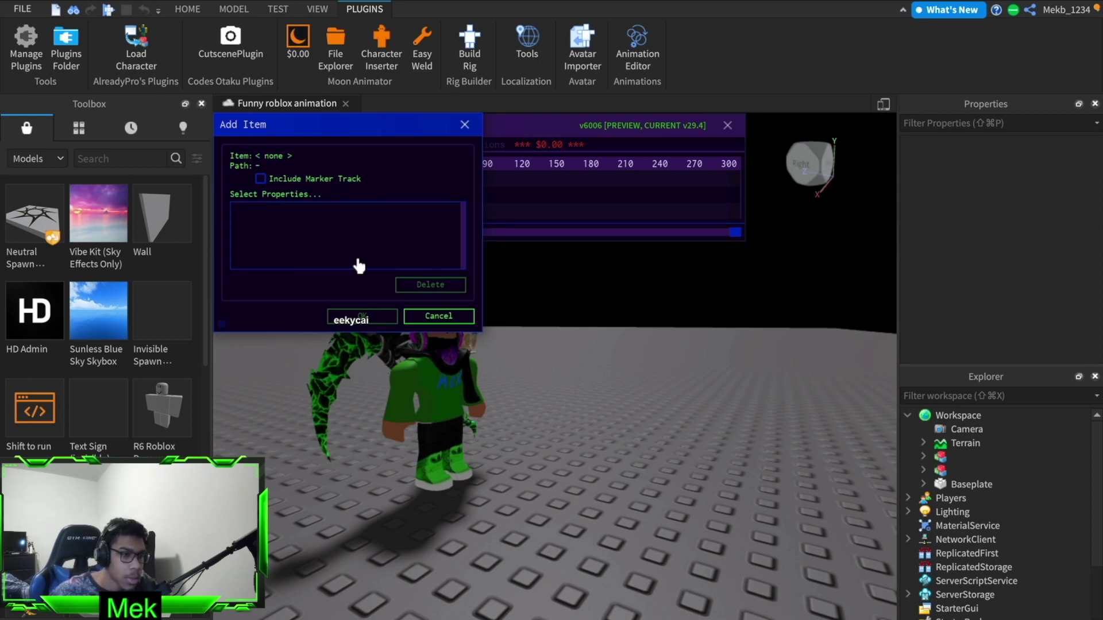
pyautogui.click(439, 414)
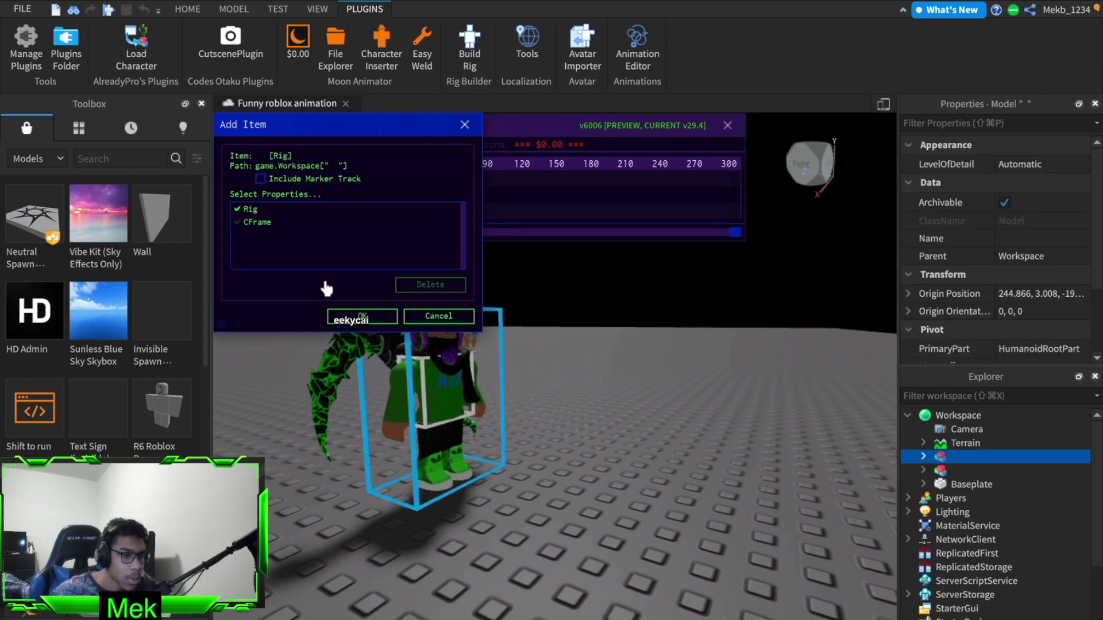
pyautogui.click(346, 318)
# Step: Turn the character sideways at frame 0 by rotating the lower torso about 79 degrees
pyautogui.click(501, 432)
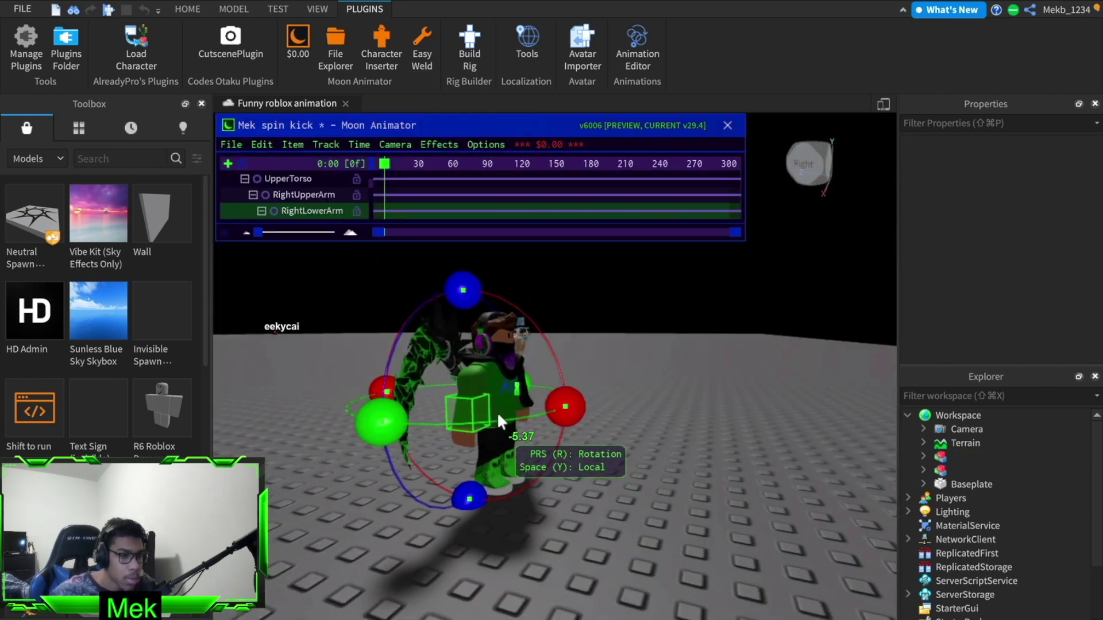
pyautogui.click(502, 418)
pyautogui.click(507, 423)
pyautogui.moveTo(548, 413); pyautogui.dragTo(576, 423)
pyautogui.moveTo(576, 424); pyautogui.dragTo(679, 439, button='right')
pyautogui.scroll(3, 689, 439)
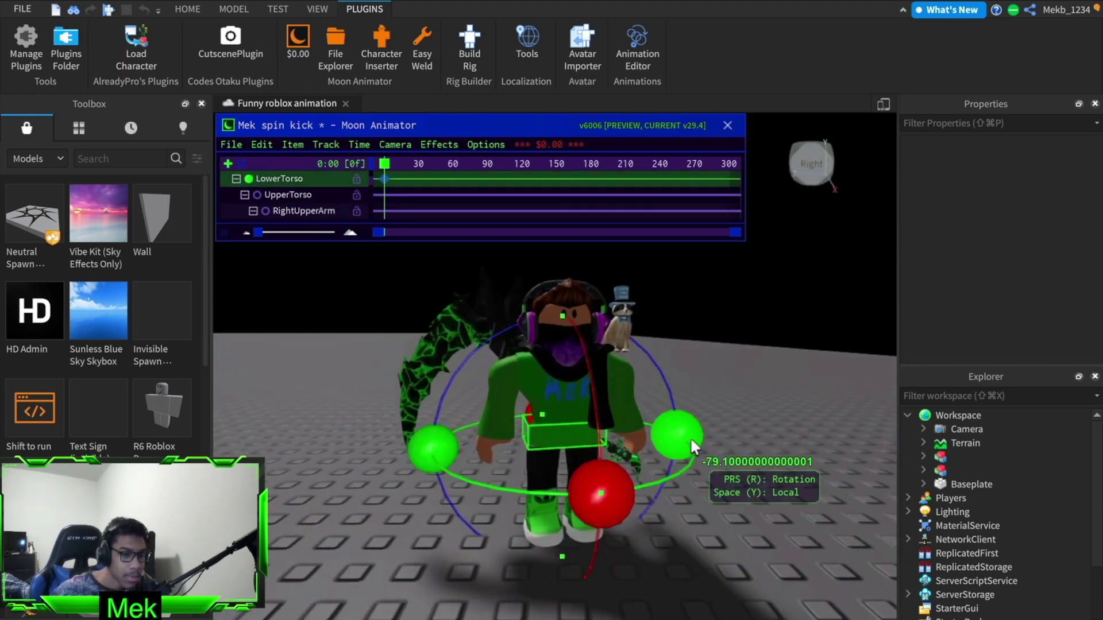
pyautogui.moveTo(690, 436); pyautogui.dragTo(698, 430)
# Step: Spread the legs at frame 0 by rotating the right and left upper legs outward
pyautogui.click(532, 460)
pyautogui.moveTo(540, 325); pyautogui.dragTo(566, 335)
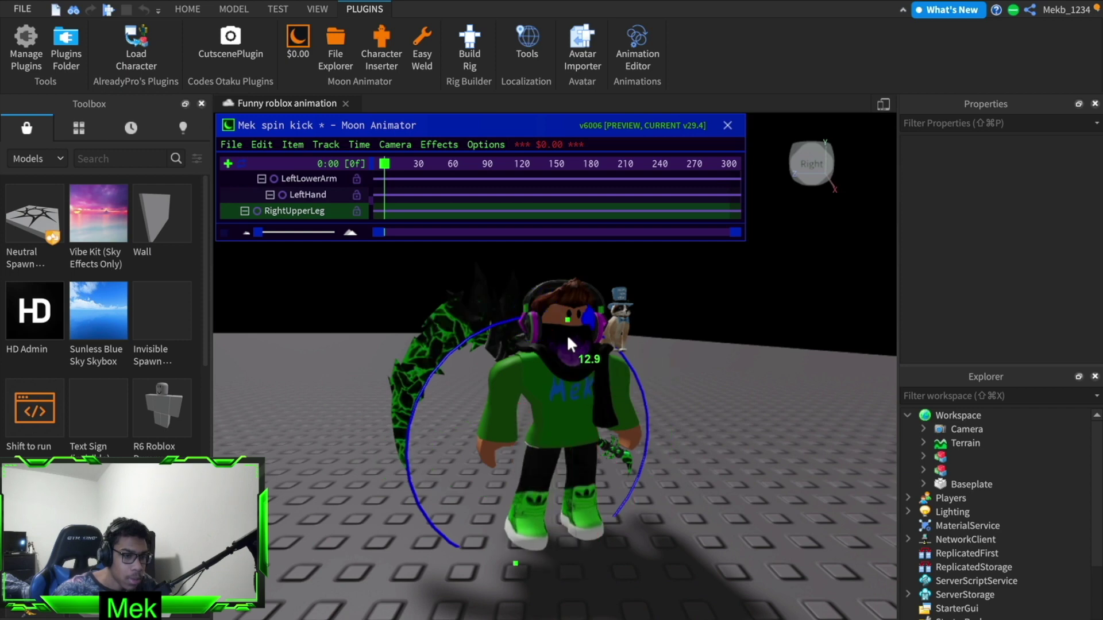
pyautogui.click(587, 459)
# Step: Shift the lower torso down by about 0.1 at frame 0
pyautogui.click(595, 448)
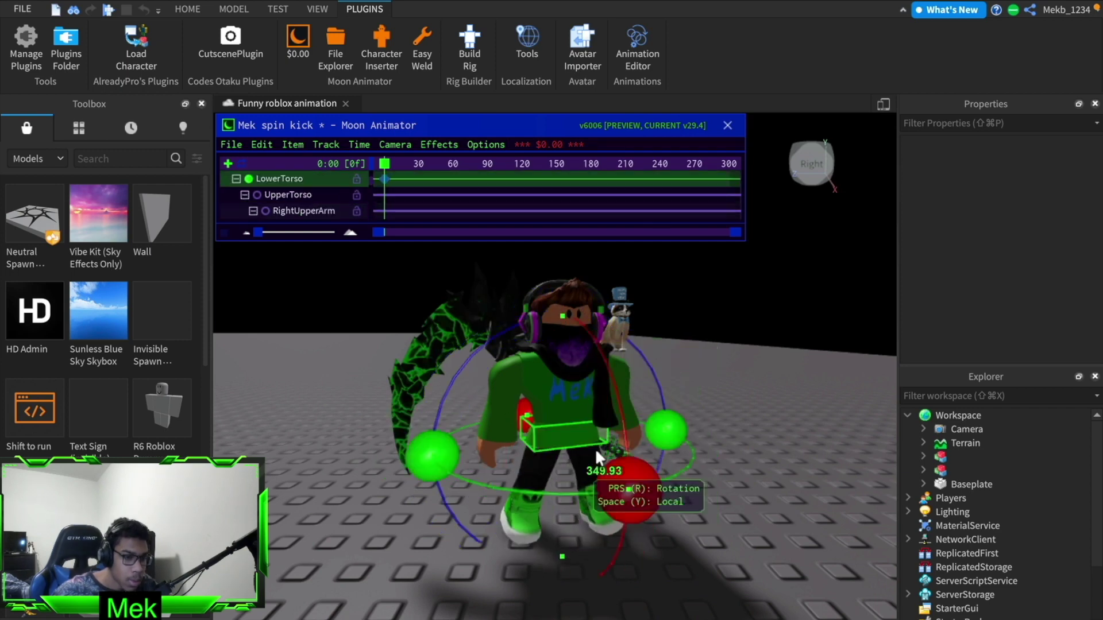
pyautogui.press('r')
pyautogui.moveTo(570, 338); pyautogui.dragTo(578, 345)
# Step: Rotate the upper torso at frame 0 and save the animation
pyautogui.press('r')
pyautogui.click(586, 384)
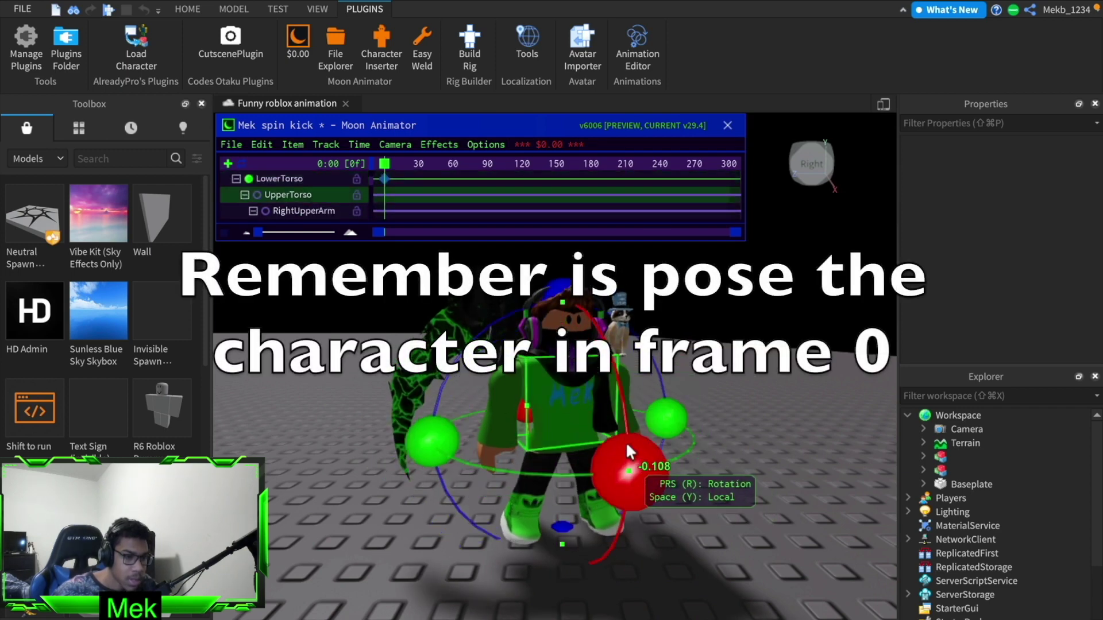
pyautogui.moveTo(627, 446); pyautogui.dragTo(627, 487)
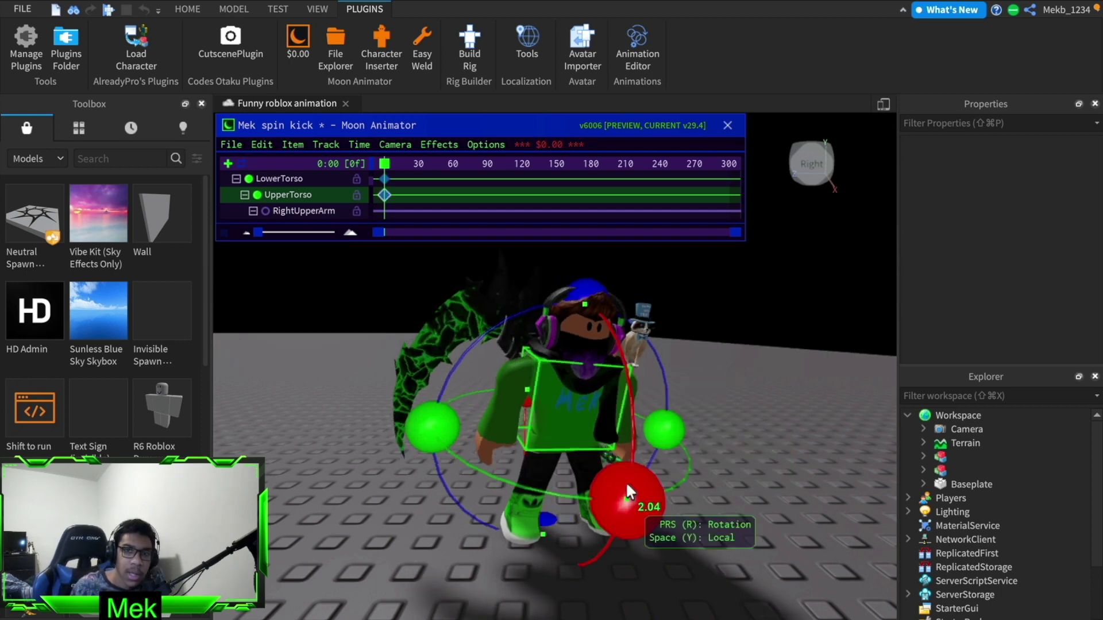
pyautogui.moveTo(658, 406); pyautogui.dragTo(658, 405, button='right')
pyautogui.press('s')
pyautogui.hotkey('ctrl', 's')
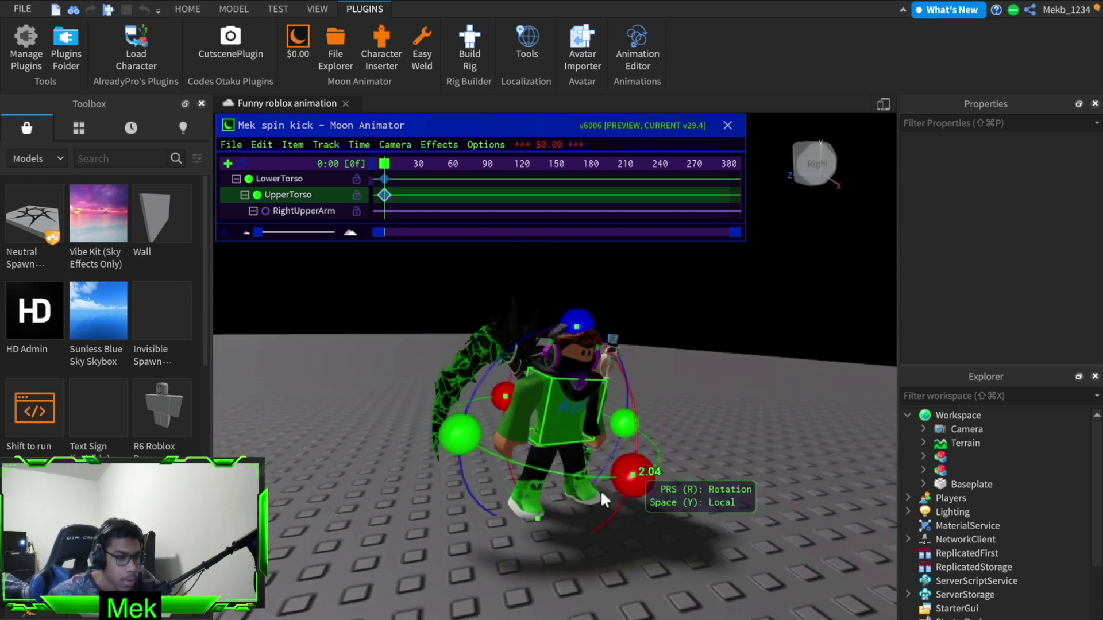
# Step: Try to raise the right upper arm by rotating it about 56 degrees at frame 0
pyautogui.click(523, 391)
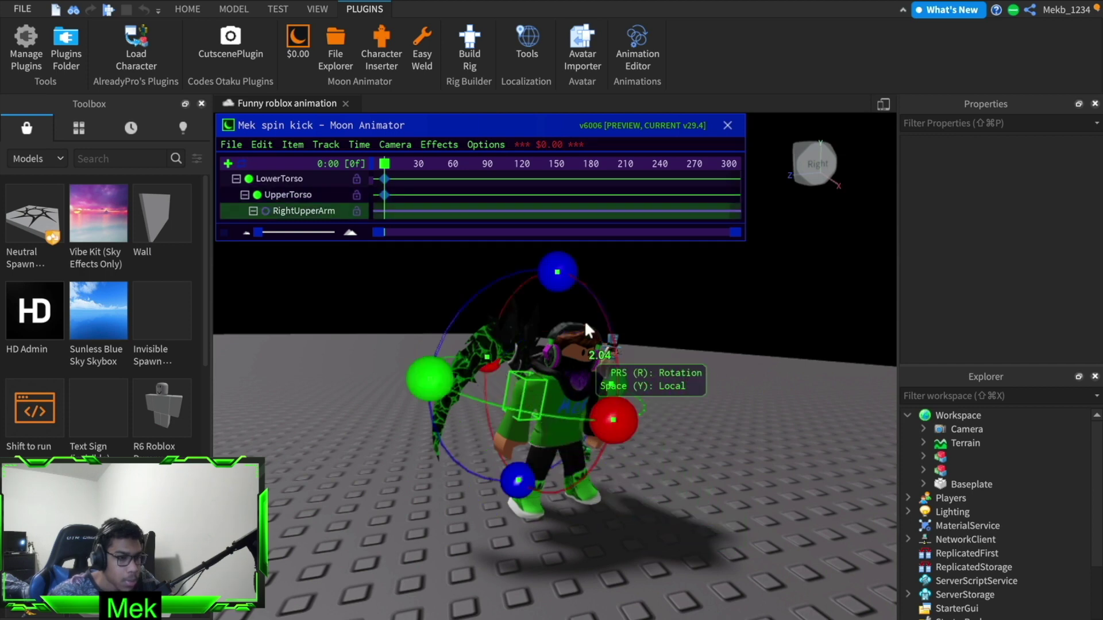
pyautogui.moveTo(560, 281); pyautogui.dragTo(597, 443)
pyautogui.press('r')
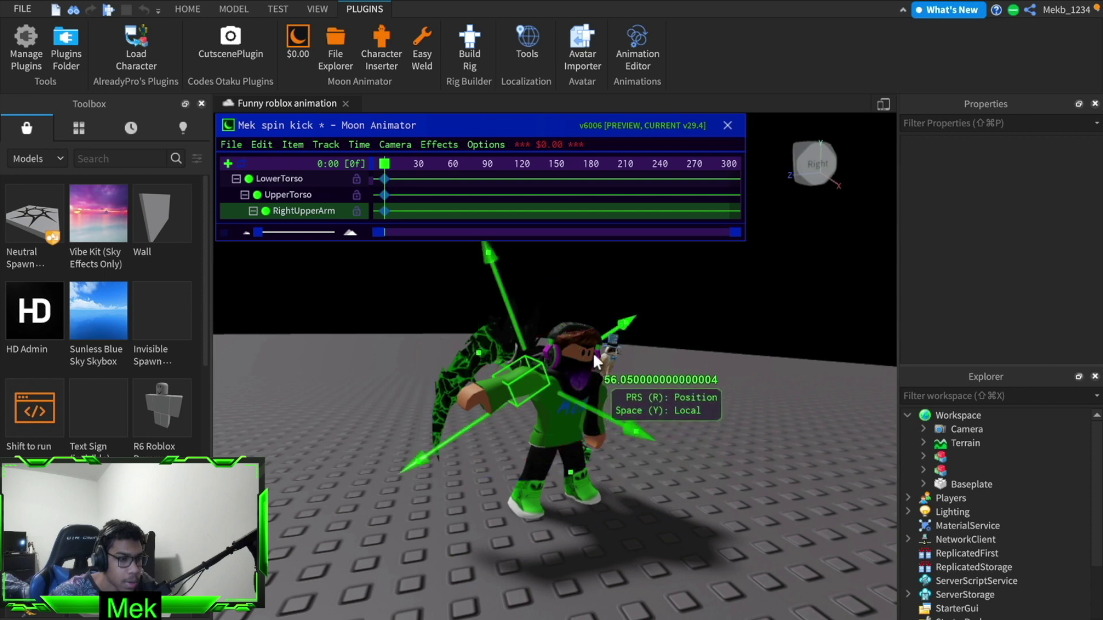
pyautogui.click(612, 570)
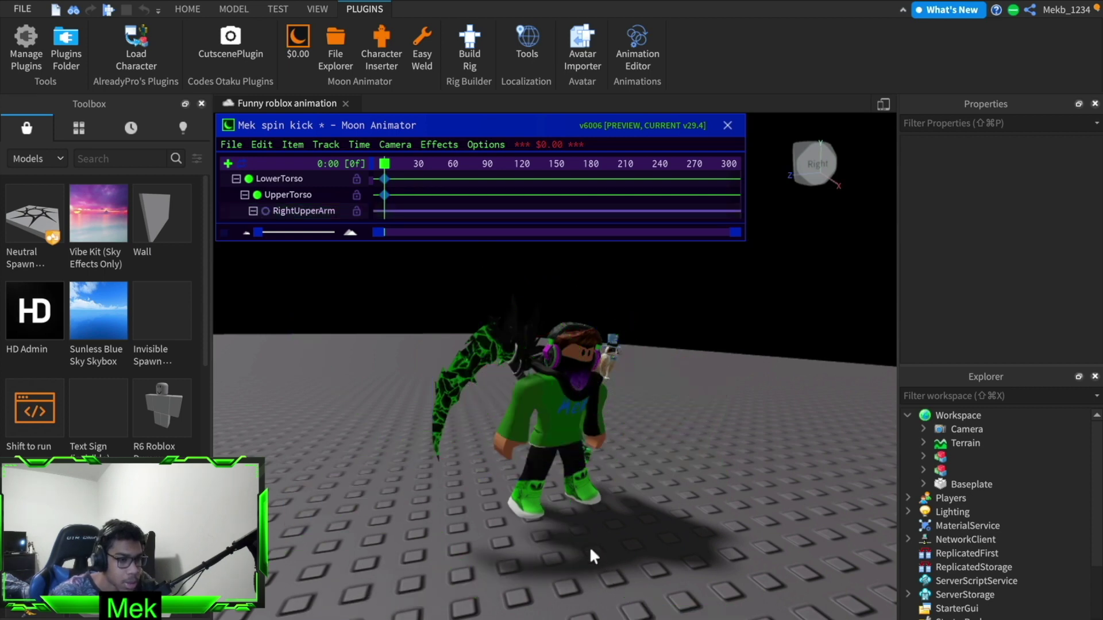
# Step: Pose the right and left lower arms with small rotations at frame 0
pyautogui.click(534, 402)
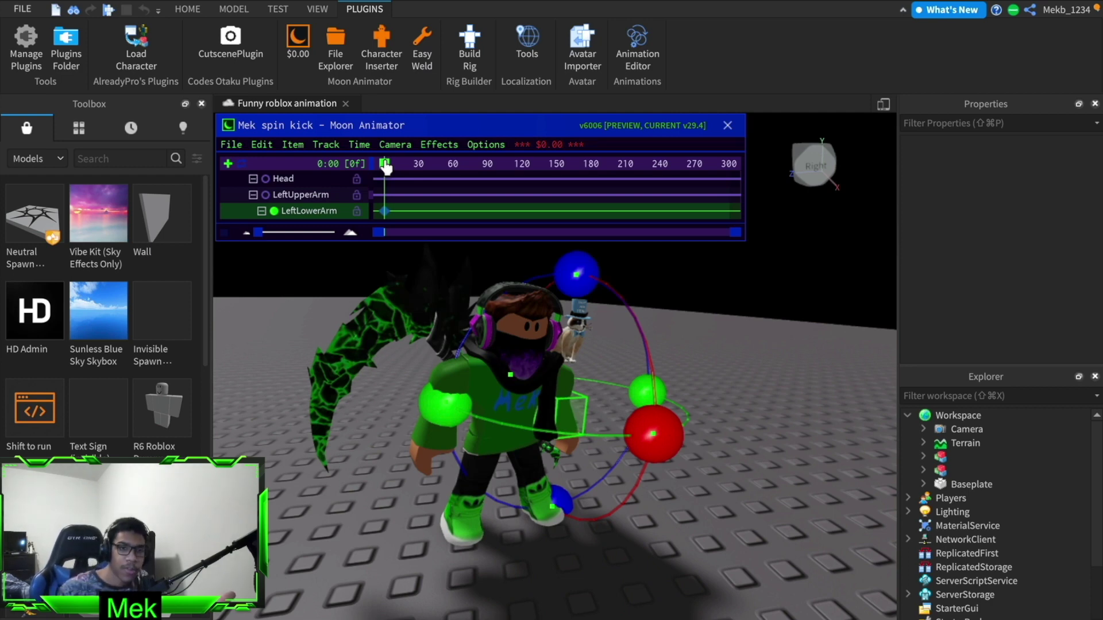
pyautogui.scroll(3, 402, 189)
pyautogui.scroll(-3, 448, 236)
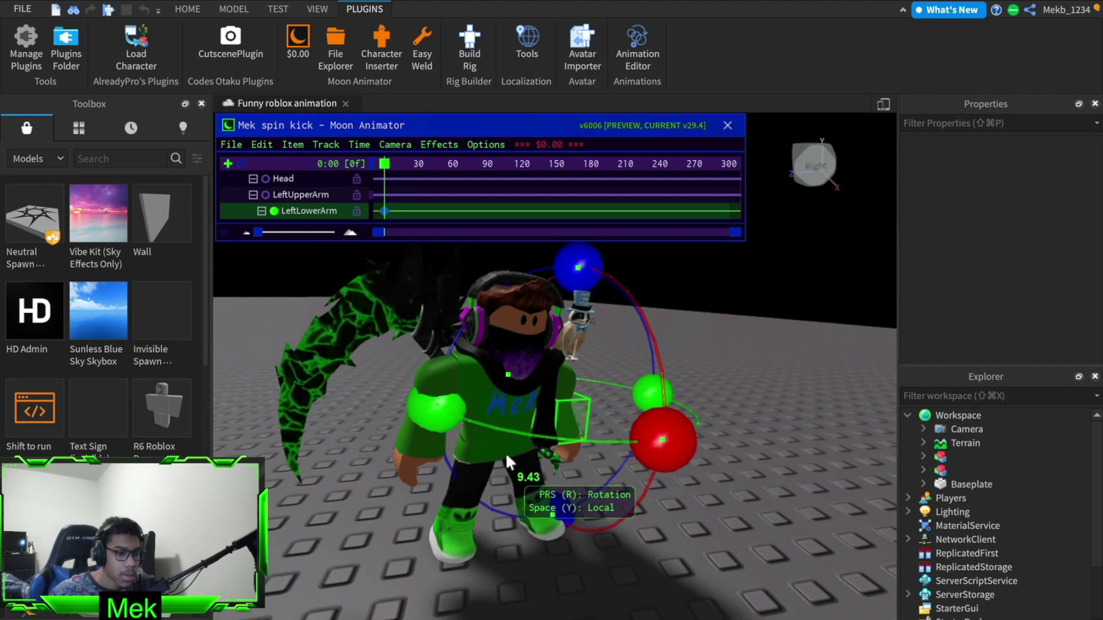
# Step: Rotate the lower torso at frame 10 to start the spin kick's wind-up
pyautogui.click(507, 451)
pyautogui.scroll(-2, 518, 454)
pyautogui.scroll(2, 488, 444)
pyautogui.click(497, 452)
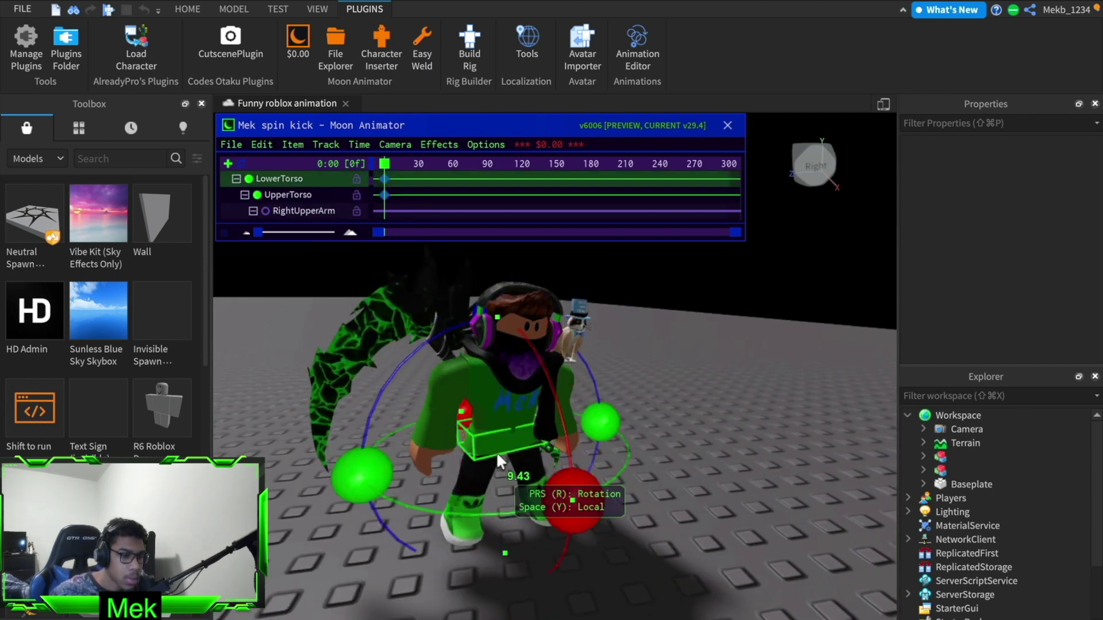
pyautogui.moveTo(385, 168); pyautogui.dragTo(396, 168)
pyautogui.moveTo(594, 420); pyautogui.dragTo(582, 425)
# Step: Adjust the lower torso's position and rotate the left upper leg slightly at frame 10
pyautogui.press('r')
pyautogui.click(530, 474)
pyautogui.press('r')
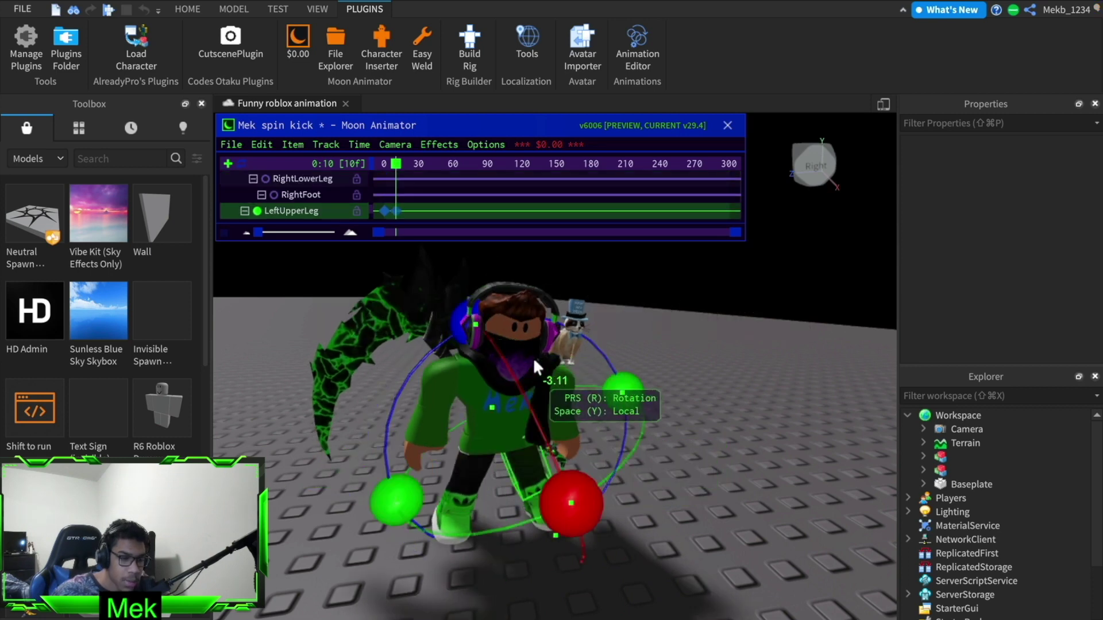
# Step: Pose the left lower leg and rotate the right upper arm at frame 10 of the spin kick
pyautogui.click(537, 492)
pyautogui.moveTo(538, 492); pyautogui.dragTo(687, 455, button='middle')
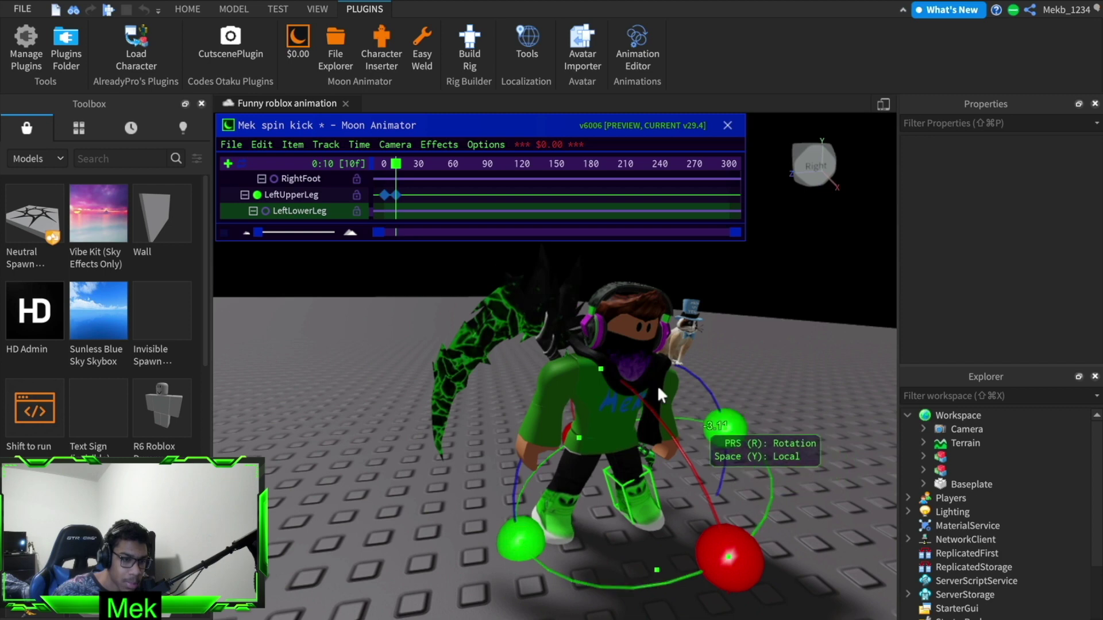
pyautogui.click(564, 383)
pyautogui.moveTo(627, 323); pyautogui.dragTo(627, 316, button='right')
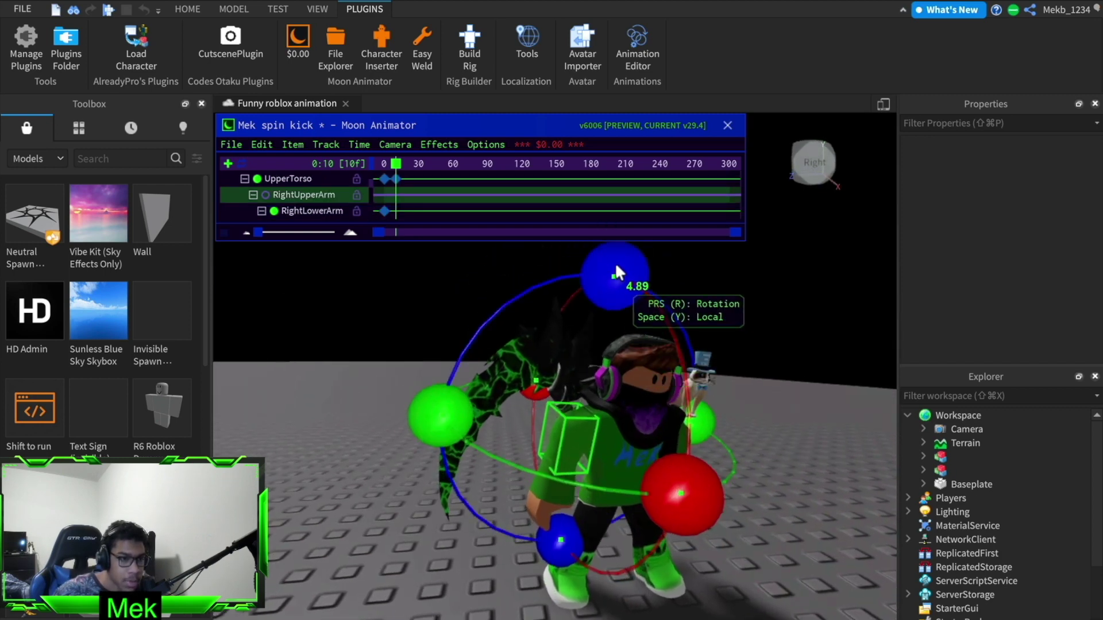
pyautogui.moveTo(614, 263); pyautogui.dragTo(639, 283)
pyautogui.moveTo(669, 484)
pyautogui.mouseDown()
pyautogui.moveTo(642, 515)
pyautogui.moveTo(663, 473)
pyautogui.mouseUp()
# Step: Rotate the right lower arm and the left upper arm at frame 10 to complete the wind-up pose
pyautogui.click(552, 475)
pyautogui.moveTo(663, 473); pyautogui.dragTo(666, 475, button='right')
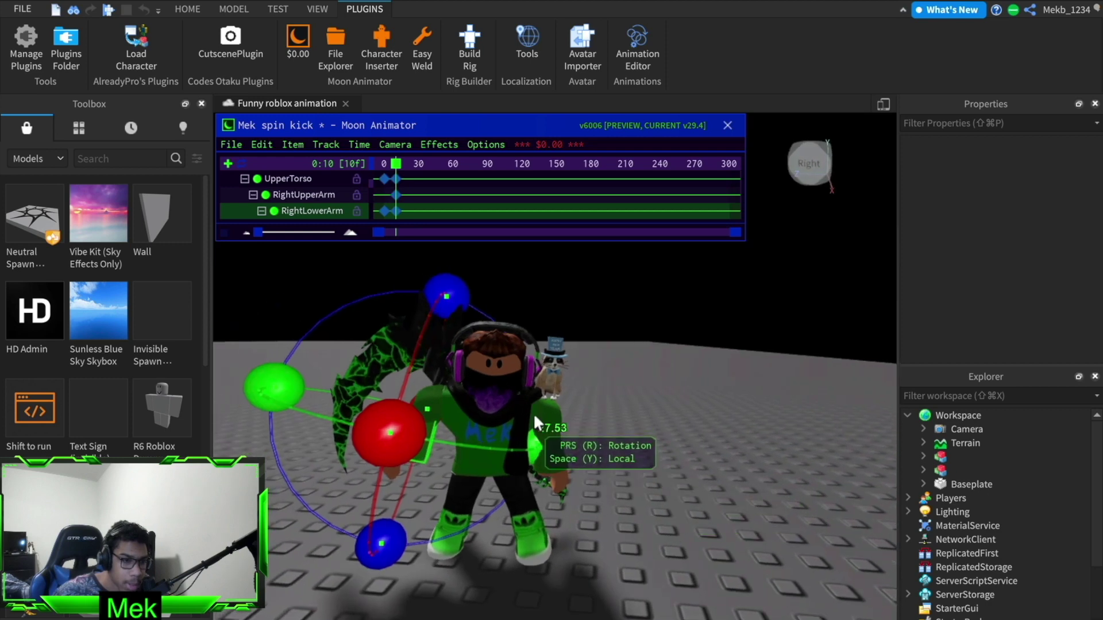
pyautogui.click(553, 421)
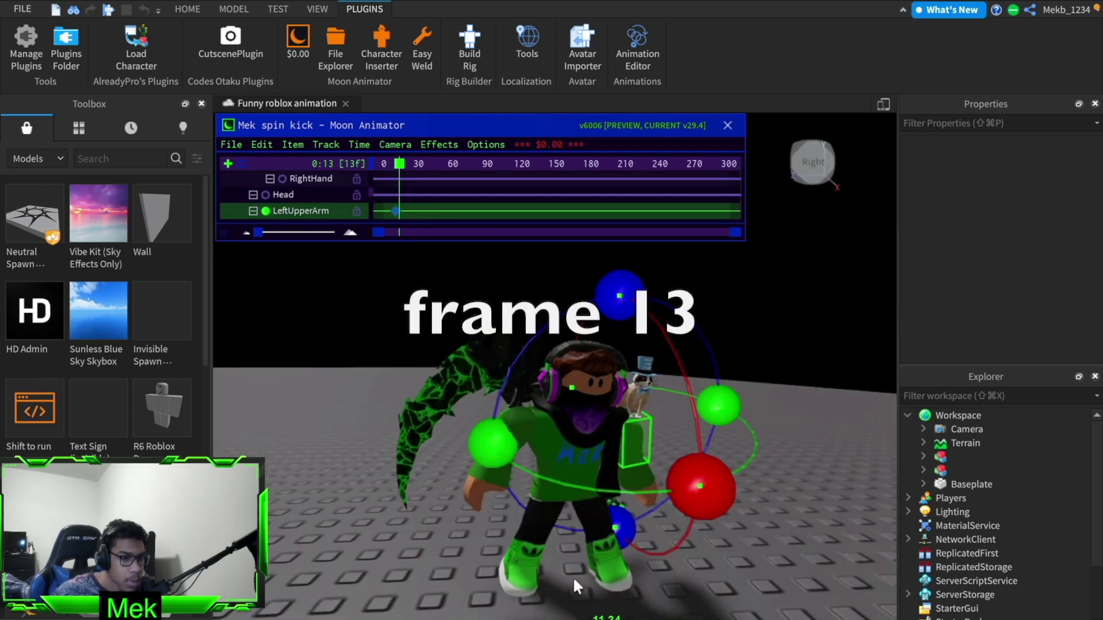
# Step: Move and rotate the lower torso slightly at frame 13
pyautogui.moveTo(574, 577); pyautogui.dragTo(573, 576, button='right')
pyautogui.moveTo(609, 430); pyautogui.dragTo(615, 451, button='right')
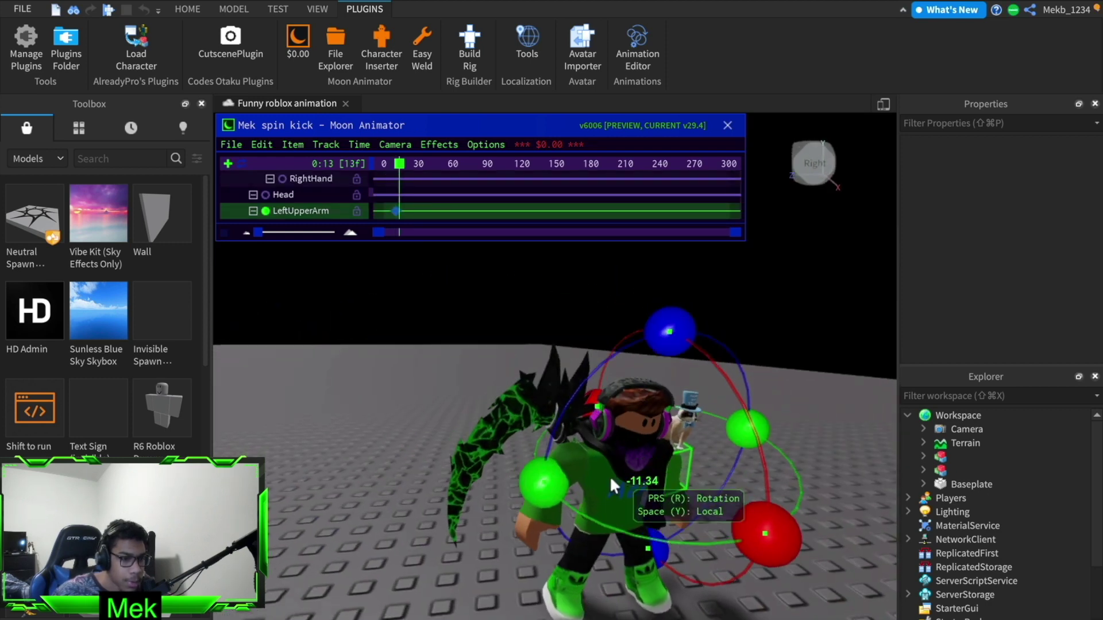
pyautogui.click(611, 531)
pyautogui.click(614, 533)
pyautogui.click(607, 533)
pyautogui.click(606, 532)
pyautogui.click(606, 534)
pyautogui.moveTo(608, 534); pyautogui.dragTo(608, 535, button='right')
pyautogui.click(458, 499)
pyautogui.moveTo(459, 499); pyautogui.dragTo(456, 494, button='right')
pyautogui.moveTo(456, 478); pyautogui.dragTo(469, 472)
pyautogui.press('r')
pyautogui.moveTo(681, 451); pyautogui.dragTo(678, 447)
pyautogui.press('r')
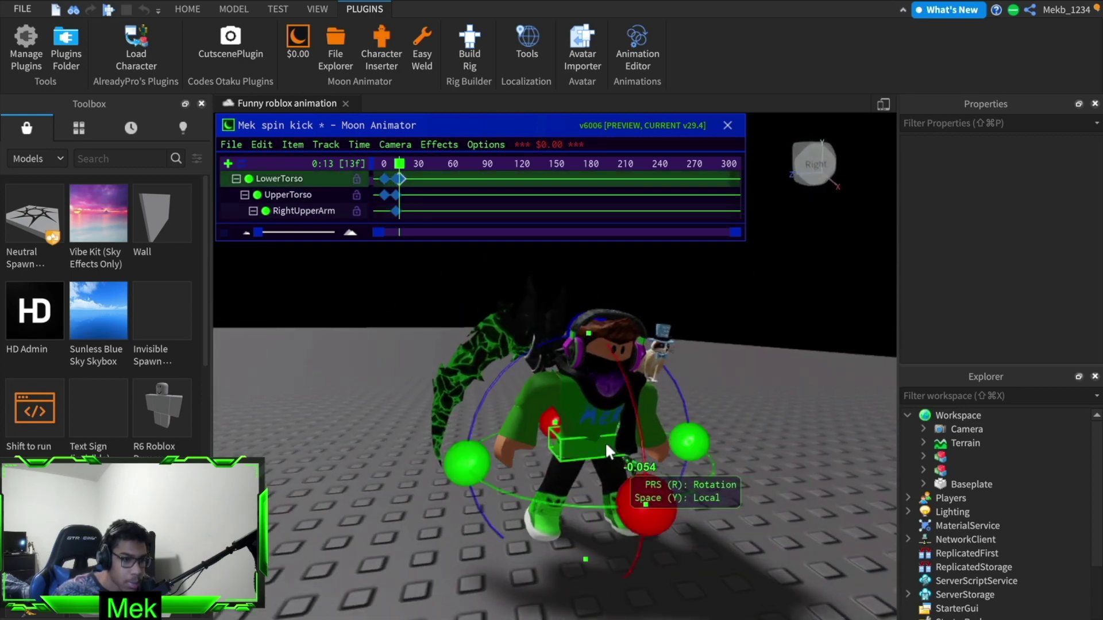
# Step: Rotate the upper torso at frame 13 to match the wind-up
pyautogui.click(611, 425)
pyautogui.moveTo(614, 325); pyautogui.dragTo(622, 332)
pyautogui.press('space')
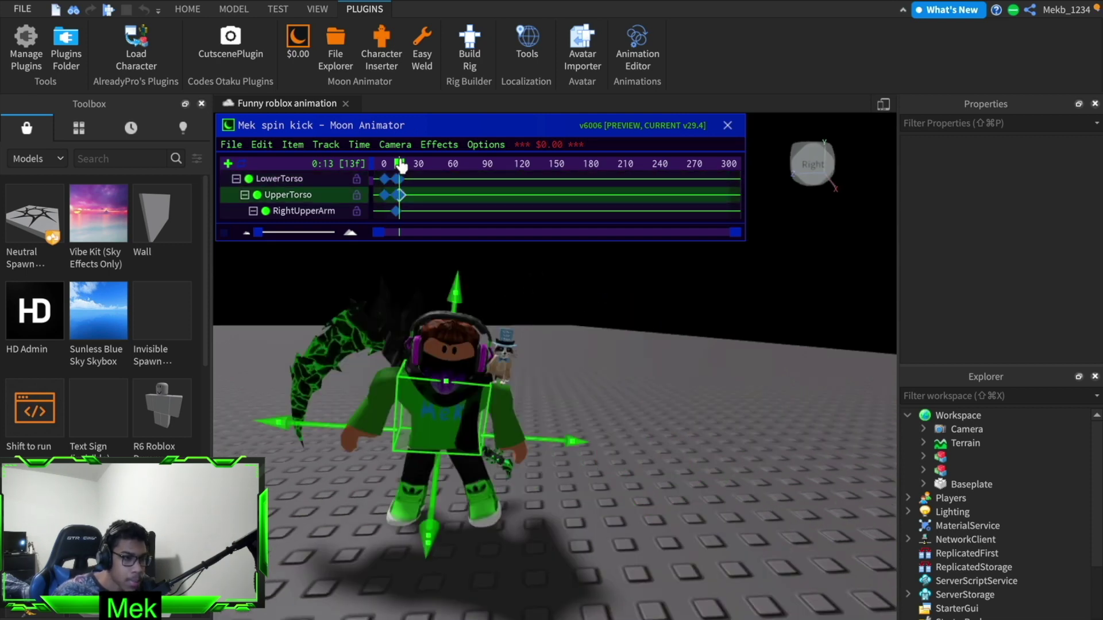
pyautogui.press('d')
pyautogui.moveTo(506, 333); pyautogui.dragTo(508, 336, button='right')
pyautogui.moveTo(678, 369); pyautogui.dragTo(686, 376, button='right')
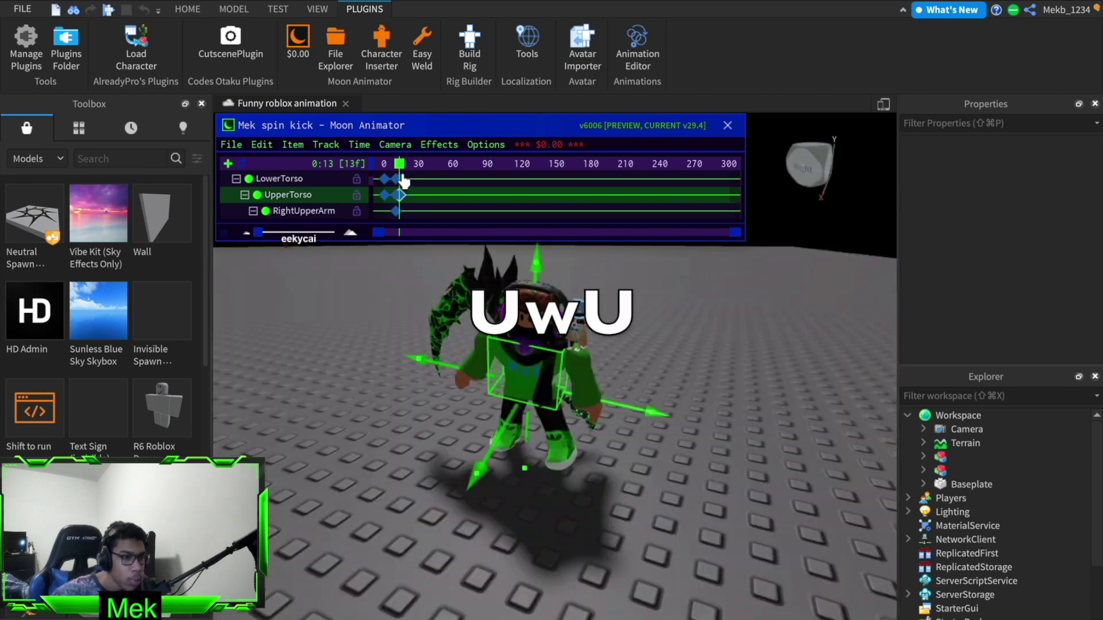
# Step: Pose the body at frame 16 for the start of the kick, rotating the right upper leg
pyautogui.moveTo(570, 491); pyautogui.dragTo(542, 366)
pyautogui.press('r')
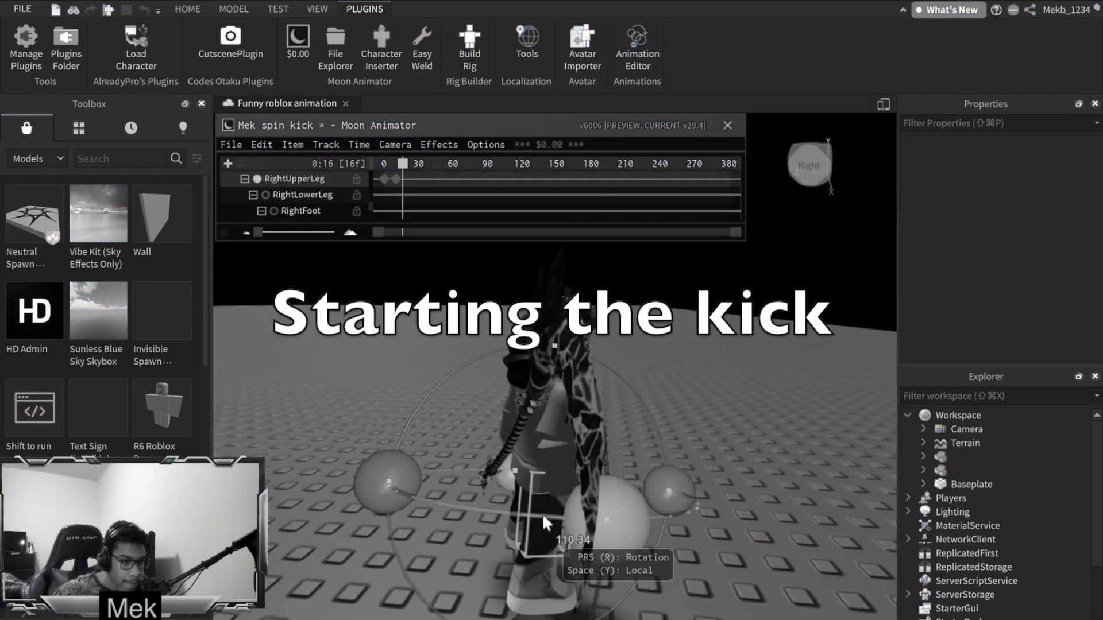
pyautogui.moveTo(572, 398); pyautogui.dragTo(577, 543)
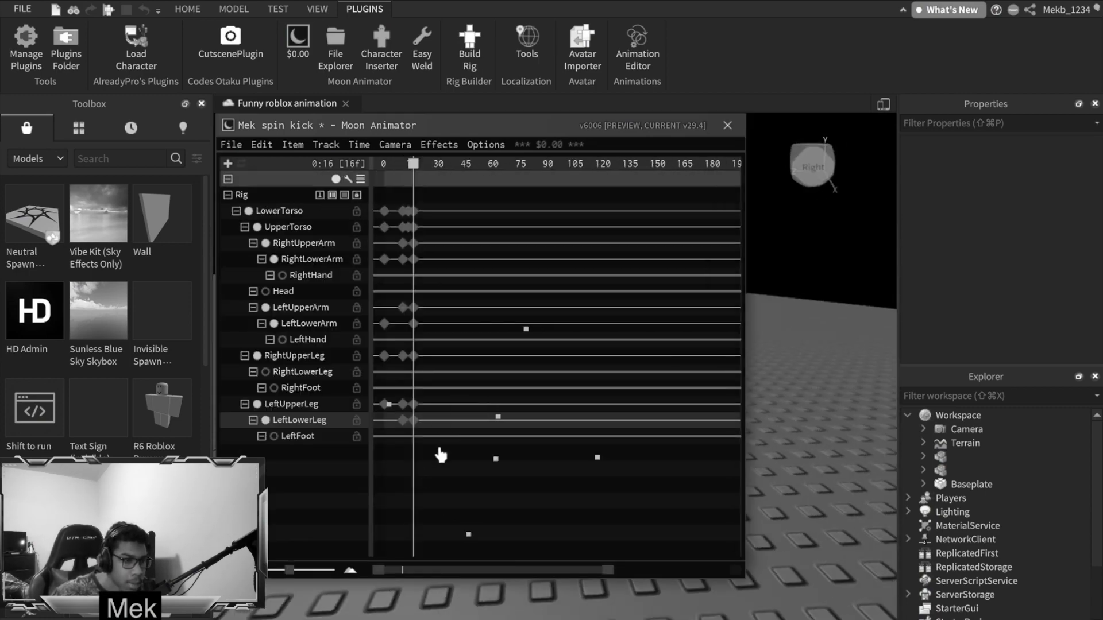
# Step: Move the body parts' frame 16 keyframes to frame 18
pyautogui.moveTo(441, 456); pyautogui.dragTo(400, 171)
pyautogui.moveTo(418, 219); pyautogui.dragTo(422, 221)
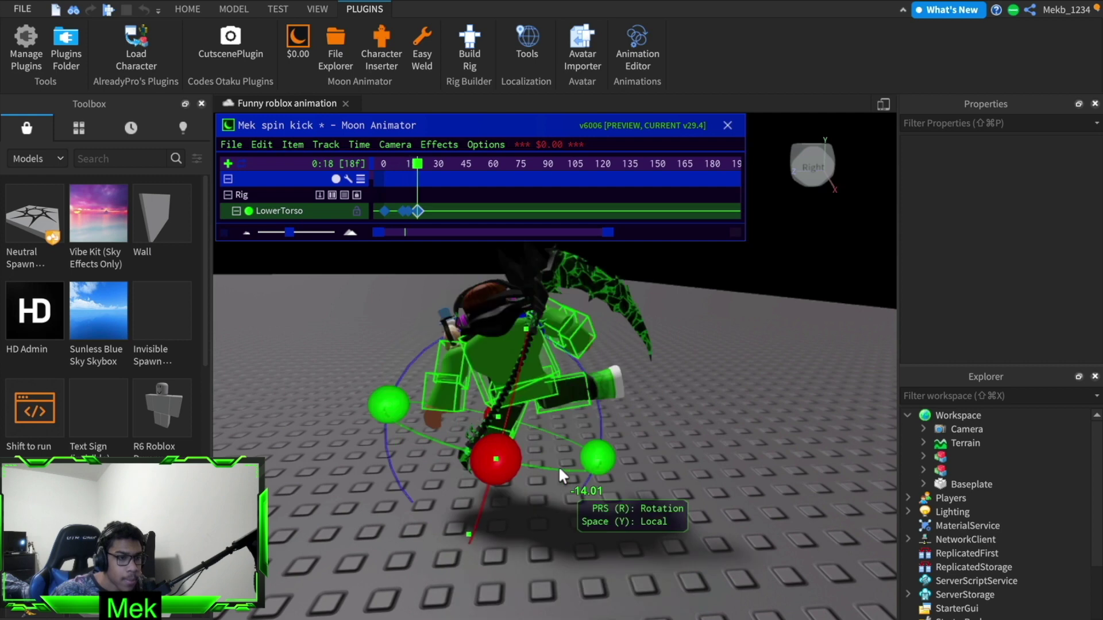
pyautogui.moveTo(558, 466); pyautogui.dragTo(560, 465, button='right')
pyautogui.press('space')
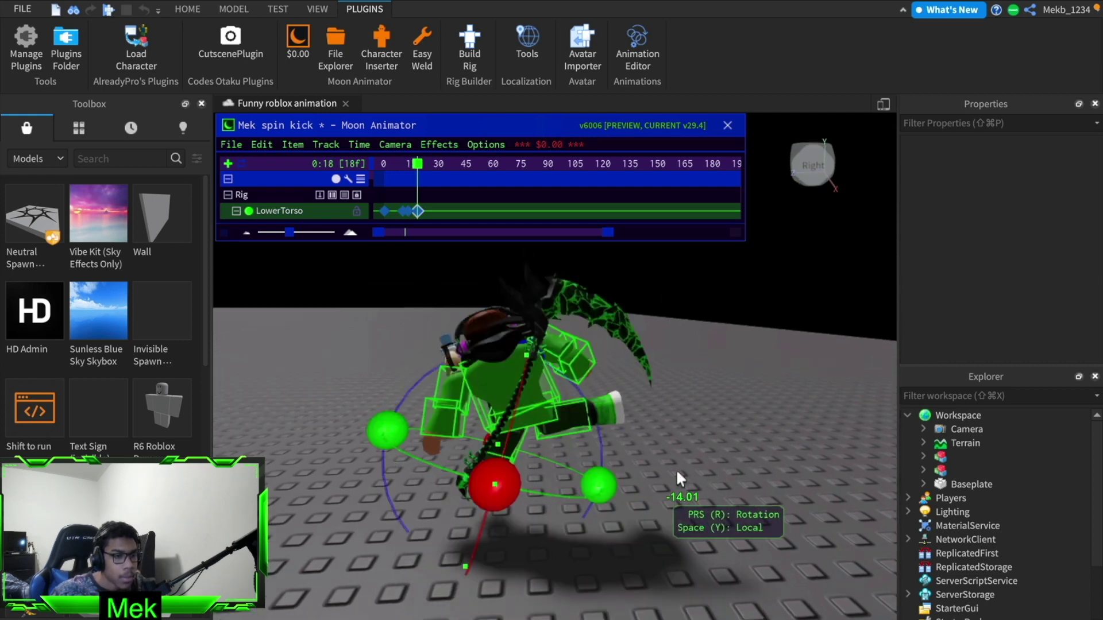
pyautogui.click(679, 461)
pyautogui.press('space')
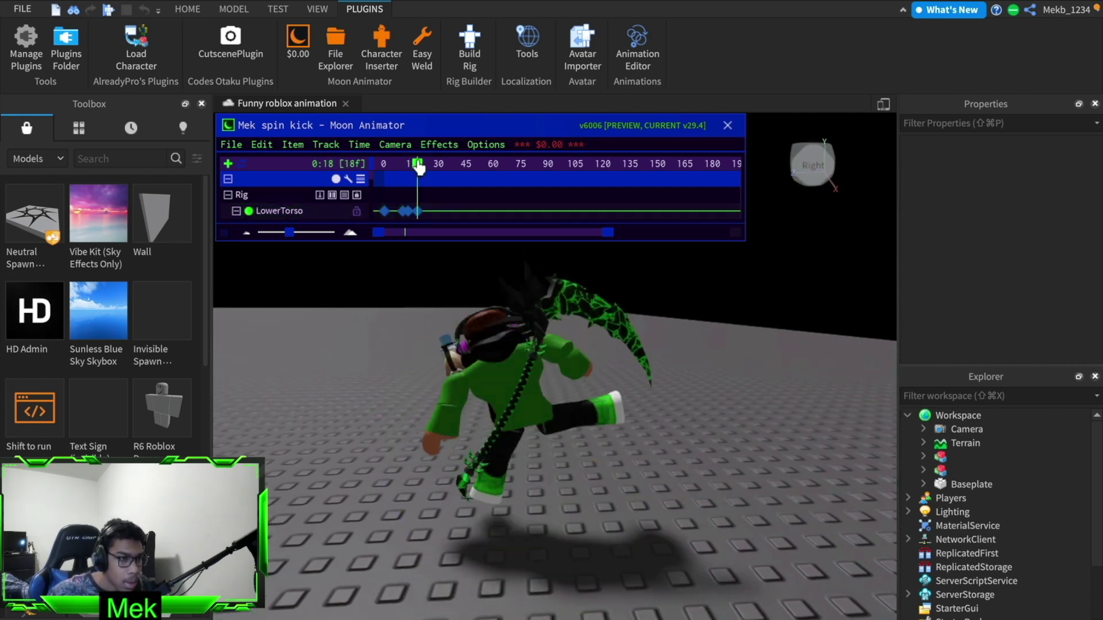
# Step: Pose the lower torso and both legs at frame 21 and save the animation
pyautogui.moveTo(597, 460); pyautogui.dragTo(575, 442, button='right')
pyautogui.click(514, 470)
pyautogui.moveTo(623, 475); pyautogui.dragTo(640, 535)
pyautogui.click(552, 488)
pyautogui.moveTo(561, 450); pyautogui.dragTo(515, 403)
pyautogui.click(486, 496)
pyautogui.moveTo(488, 496); pyautogui.dragTo(638, 494, button='right')
pyautogui.click(655, 523)
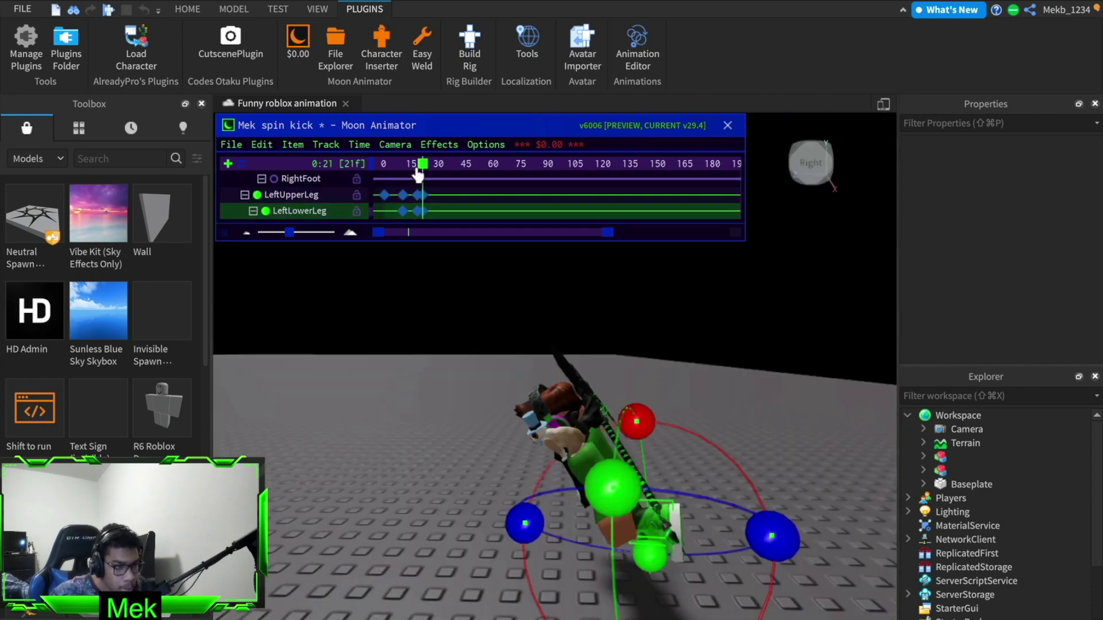
pyautogui.click(231, 145)
pyautogui.click(241, 162)
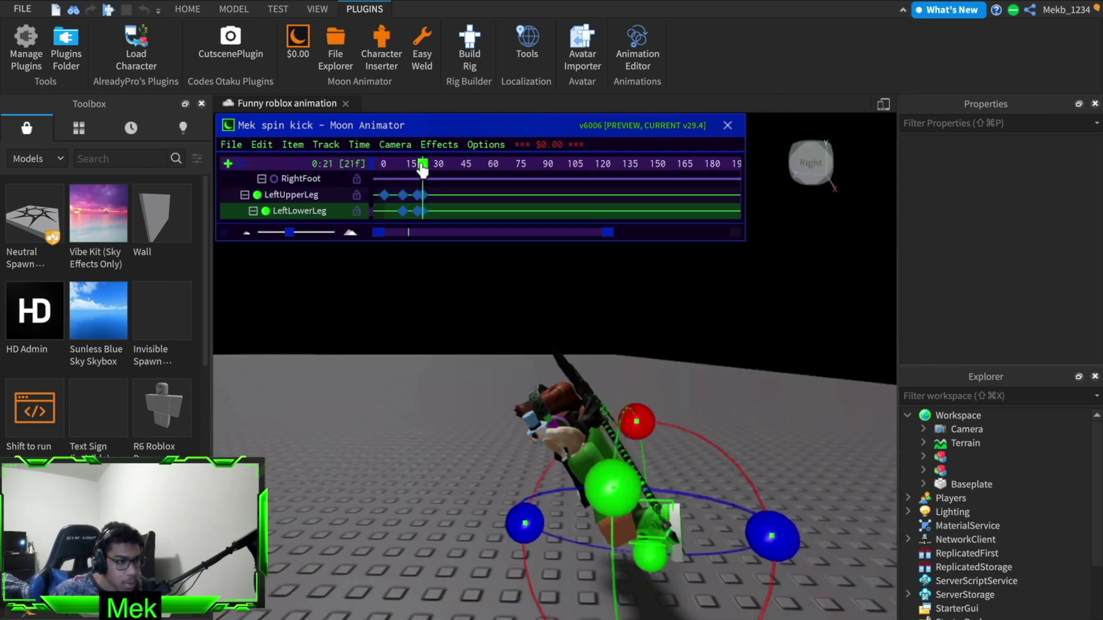
# Step: Pose the torso, right leg and right arm at frame 26 to prepare the kick
pyautogui.moveTo(424, 166); pyautogui.dragTo(433, 165)
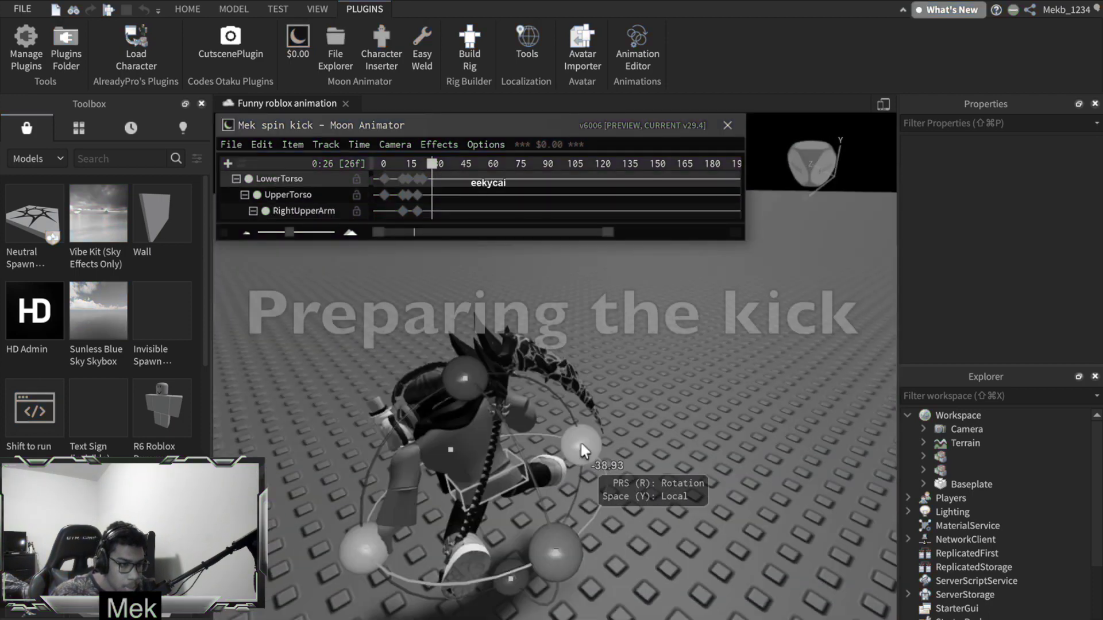
pyautogui.moveTo(580, 445); pyautogui.dragTo(627, 402, button='right')
pyautogui.moveTo(616, 345); pyautogui.dragTo(631, 348)
pyautogui.scroll(3, 632, 367)
pyautogui.moveTo(672, 499); pyautogui.dragTo(661, 462)
pyautogui.click(522, 505)
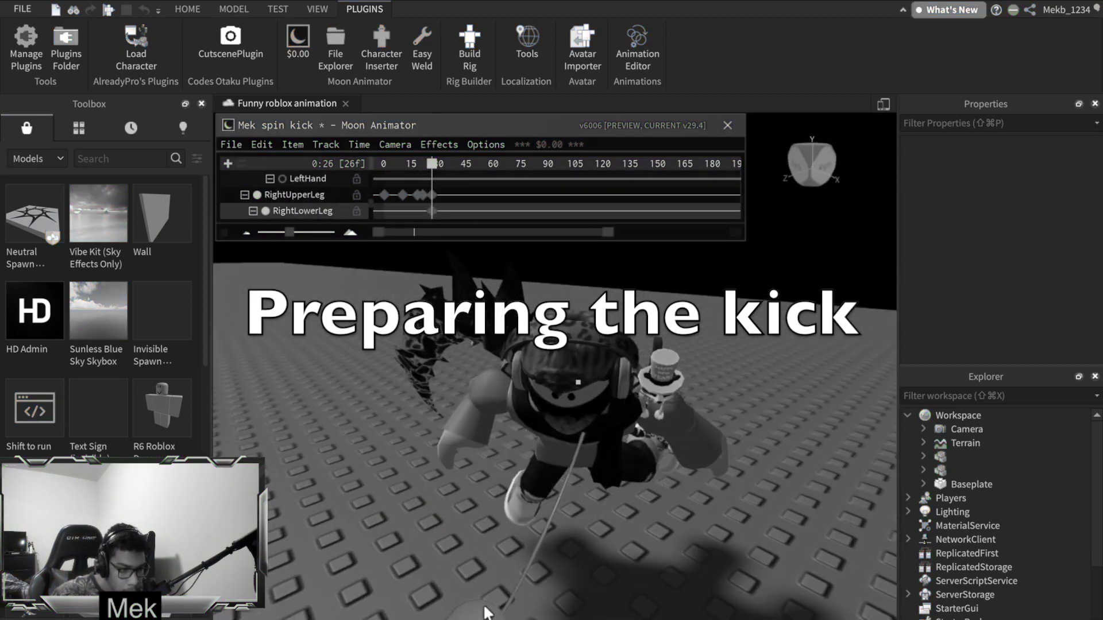
pyautogui.moveTo(485, 610); pyautogui.dragTo(552, 517, button='right')
pyautogui.click(515, 428)
pyautogui.moveTo(359, 339); pyautogui.dragTo(369, 331)
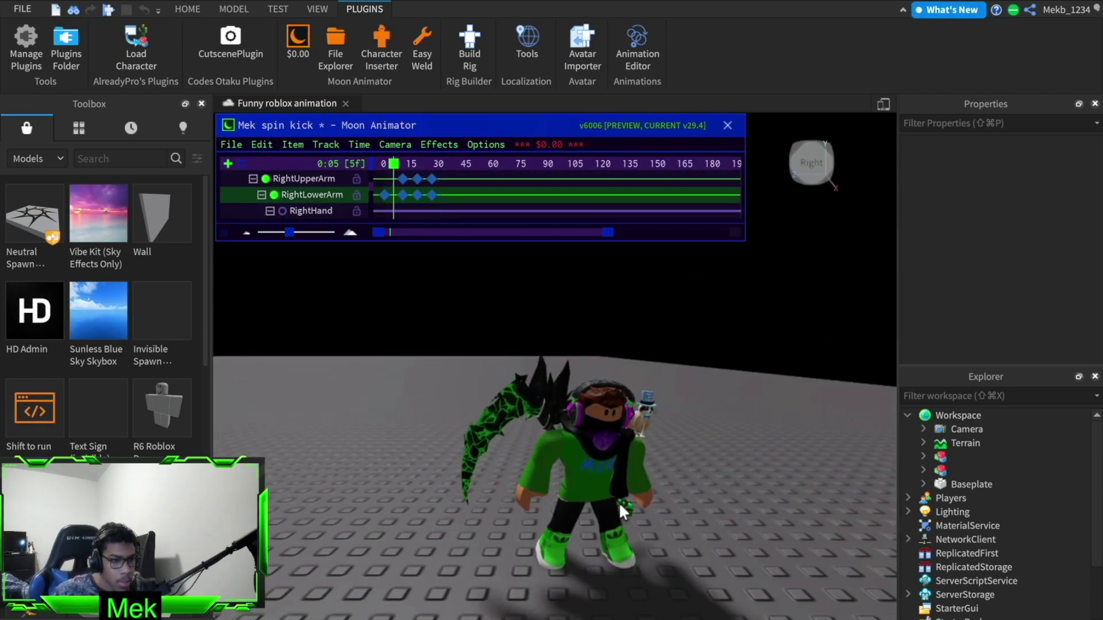
# Step: Rotate the lower torso and the right upper and lower leg at frame 28, and save the animation
pyautogui.moveTo(619, 502)
pyautogui.mouseDown()
pyautogui.moveTo(649, 518)
pyautogui.moveTo(635, 512)
pyautogui.mouseUp()
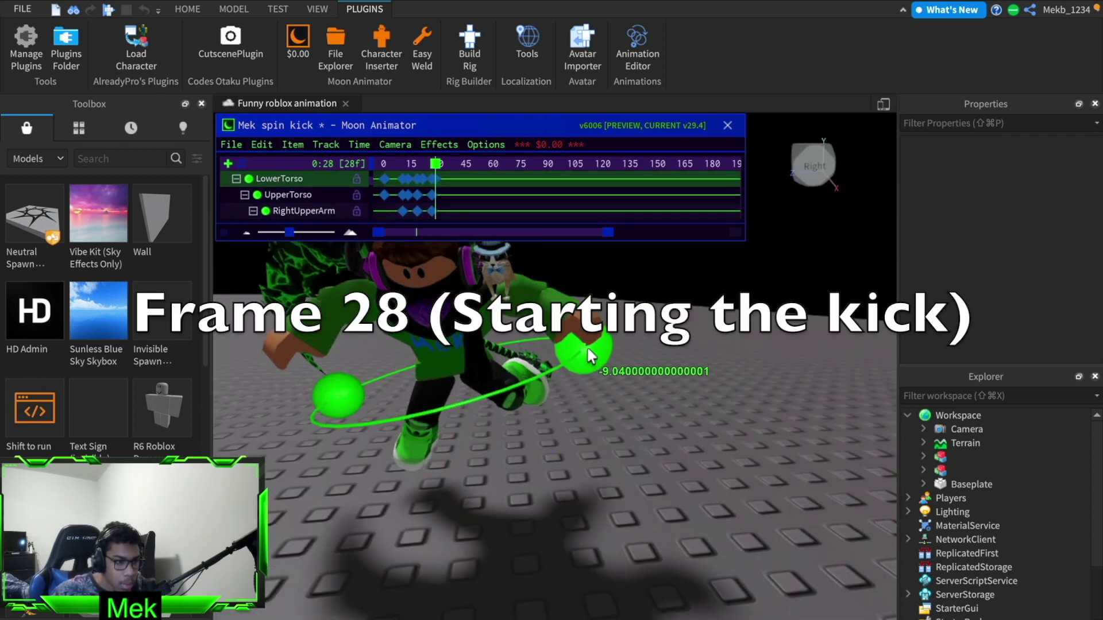
pyautogui.moveTo(447, 566); pyautogui.dragTo(498, 479)
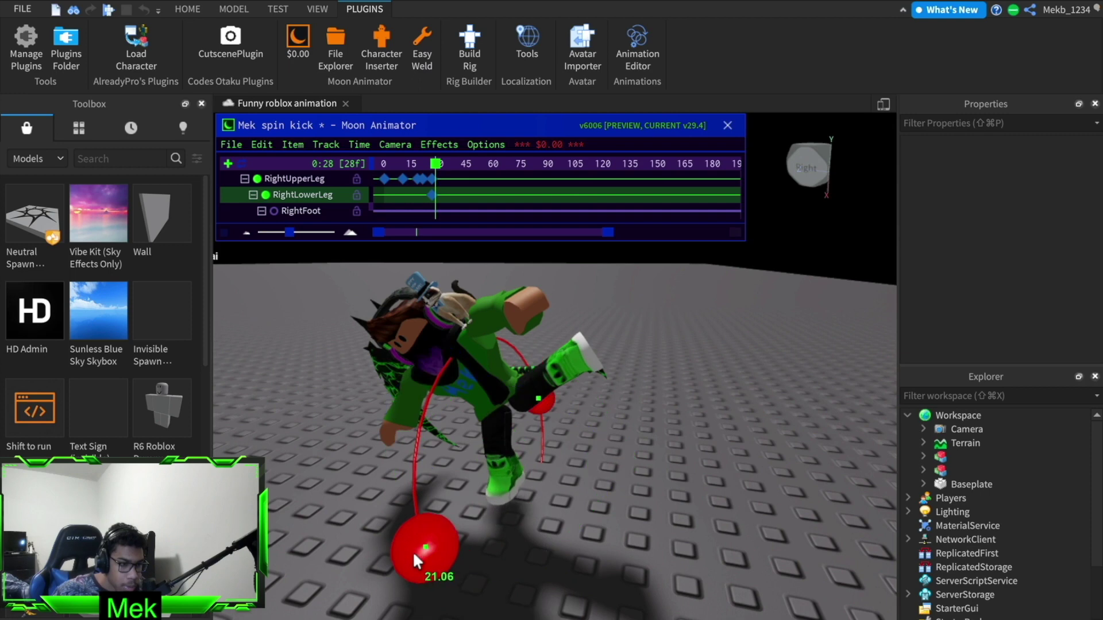
pyautogui.click(504, 416)
pyautogui.moveTo(491, 310); pyautogui.dragTo(521, 332)
pyautogui.moveTo(416, 443); pyautogui.dragTo(410, 472)
pyautogui.press('space')
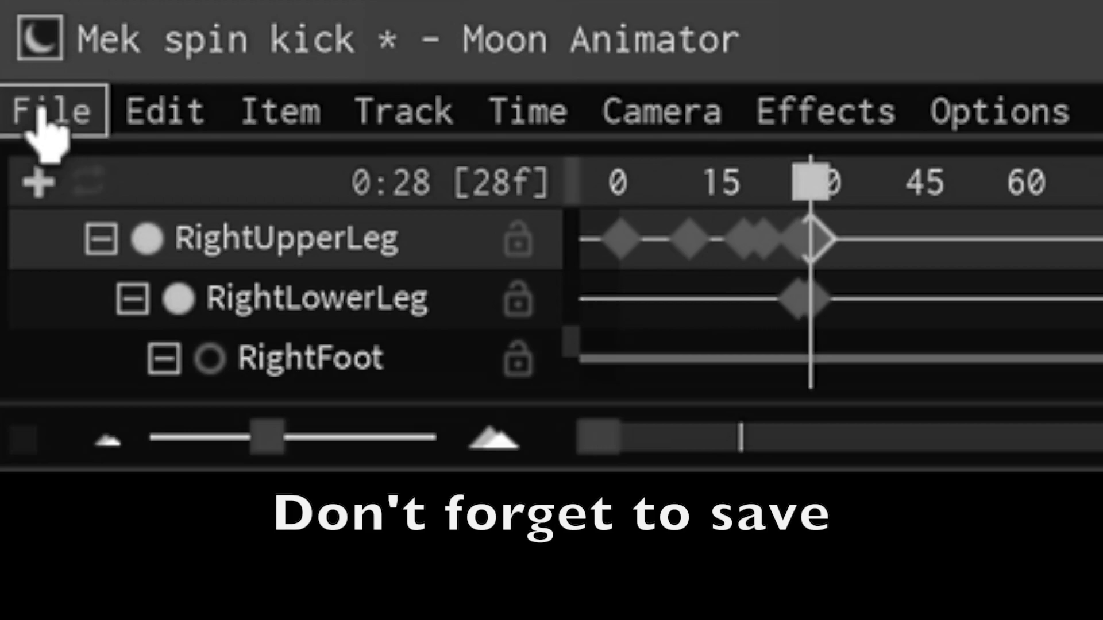
pyautogui.click(230, 144)
pyautogui.click(242, 161)
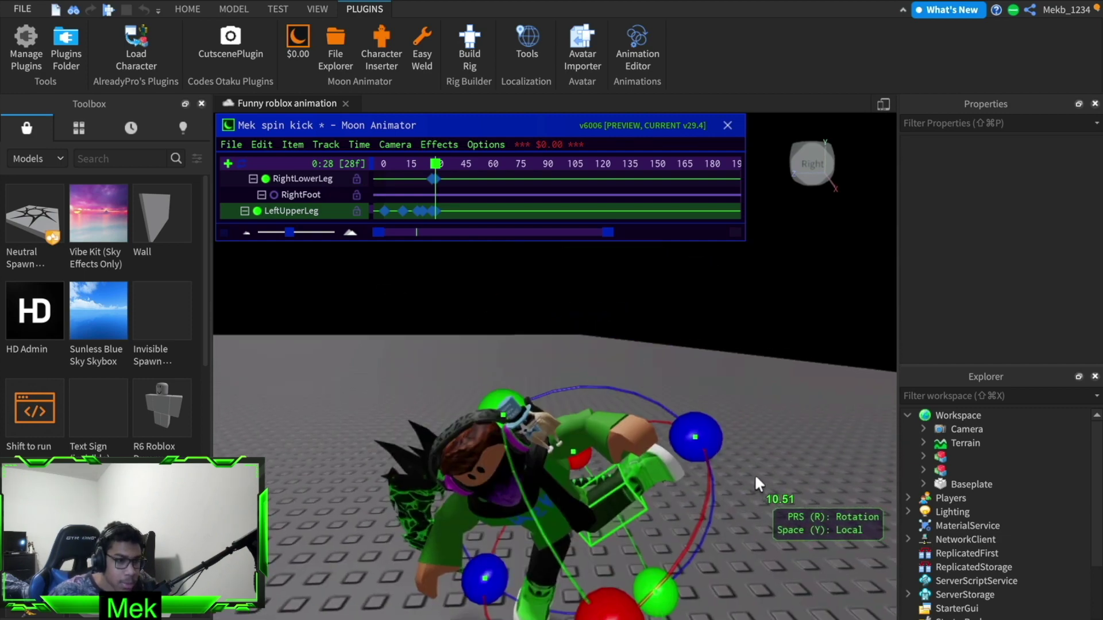
# Step: Rotate the right upper leg at frame 32
pyautogui.moveTo(756, 478); pyautogui.dragTo(756, 477, button='right')
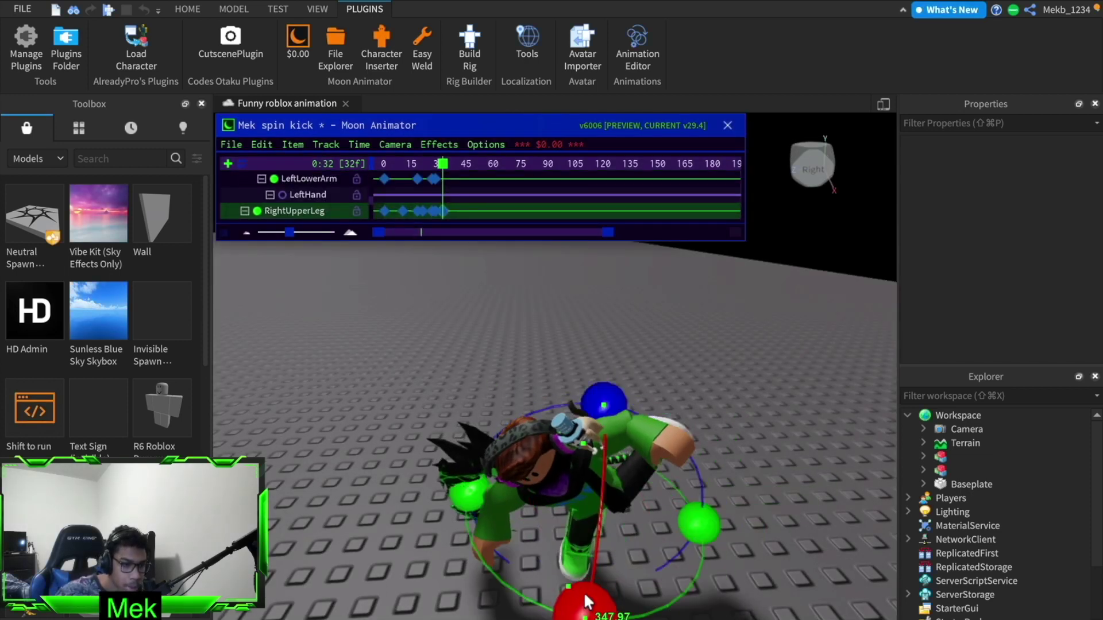
pyautogui.press('space')
pyautogui.moveTo(630, 572); pyautogui.dragTo(629, 571, button='right')
pyautogui.press('space')
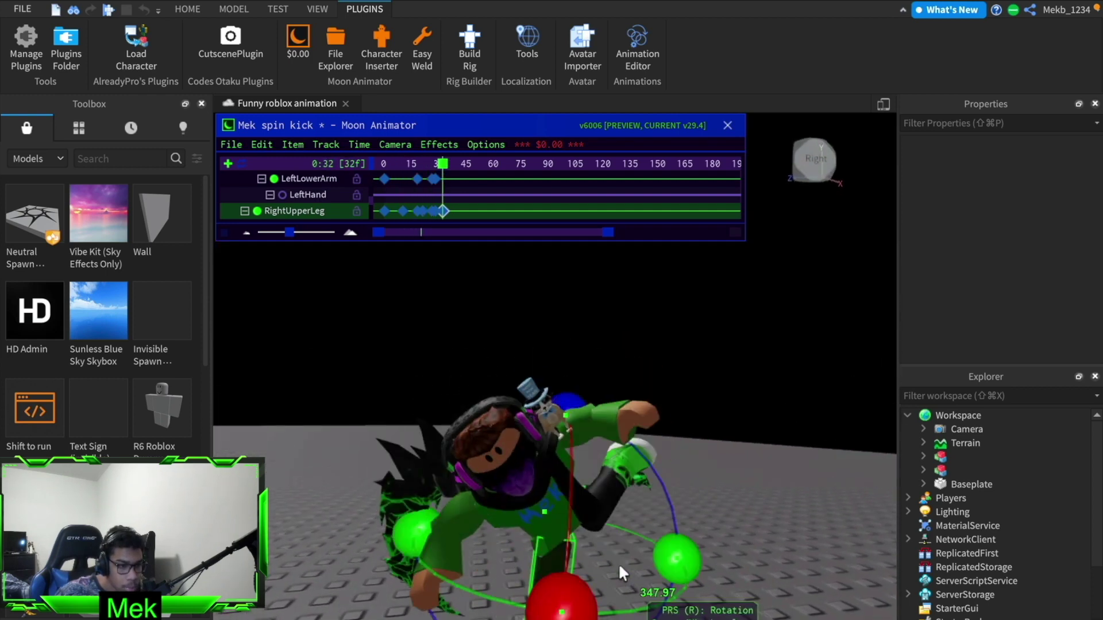
# Step: Rotate the upper torso about 24 degrees at frame 32 and save the animation
pyautogui.click(556, 484)
pyautogui.moveTo(647, 436); pyautogui.dragTo(643, 399)
pyautogui.press('space')
pyautogui.press('space')
pyautogui.moveTo(584, 361); pyautogui.dragTo(584, 363, button='right')
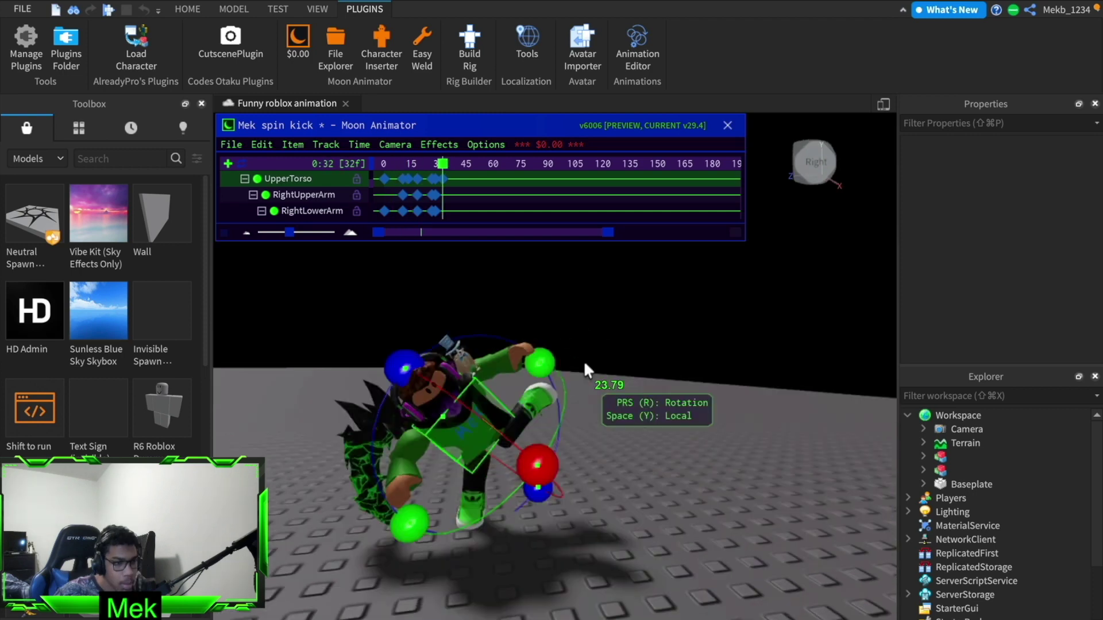
pyautogui.scroll(3, 584, 357)
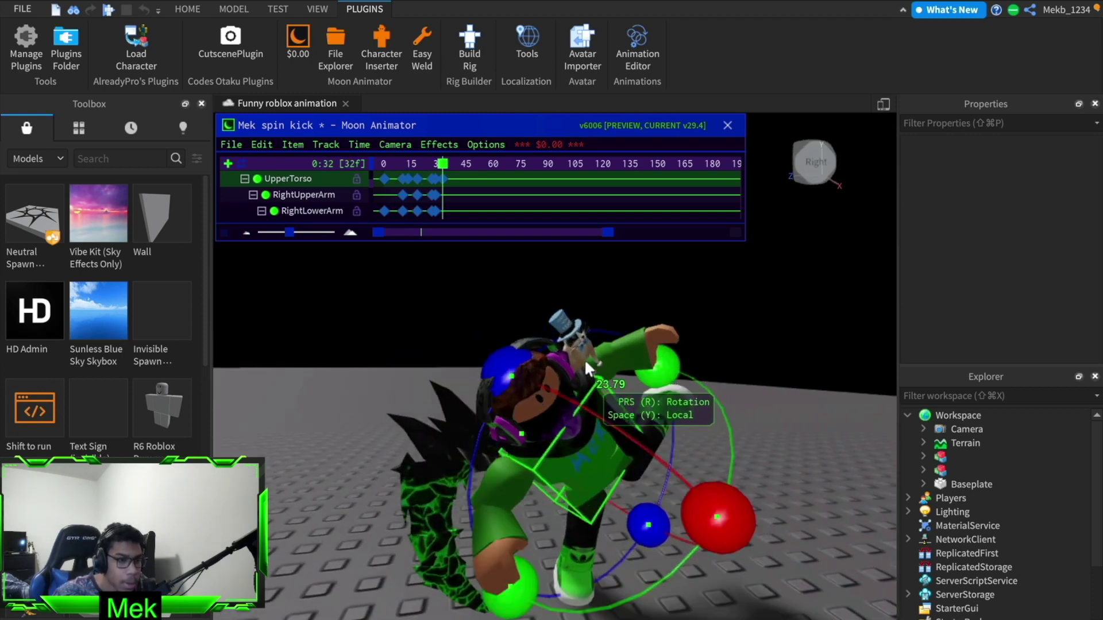
pyautogui.moveTo(585, 360); pyautogui.dragTo(566, 384, button='right')
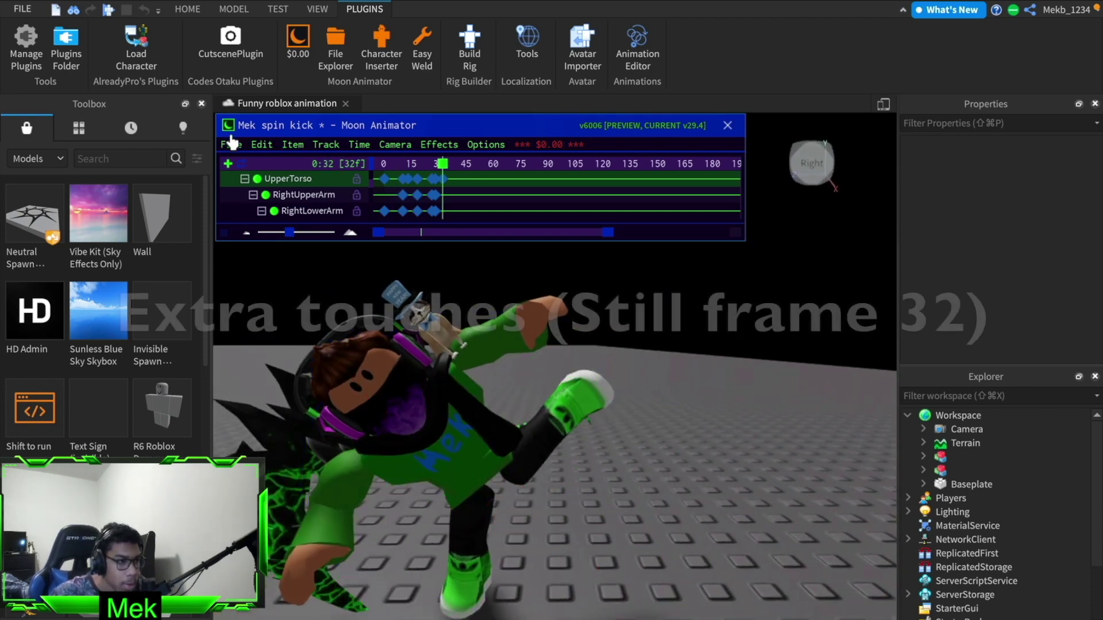
pyautogui.click(231, 143)
pyautogui.click(245, 194)
# Step: Rotate the left upper arm and the left lower arm at frame 32 as extra touches
pyautogui.click(482, 357)
pyautogui.moveTo(478, 361); pyautogui.dragTo(478, 361, button='right')
pyautogui.moveTo(581, 344); pyautogui.dragTo(594, 367)
pyautogui.click(506, 378)
pyautogui.click(582, 303)
pyautogui.click(503, 372)
pyautogui.moveTo(573, 307); pyautogui.dragTo(585, 316)
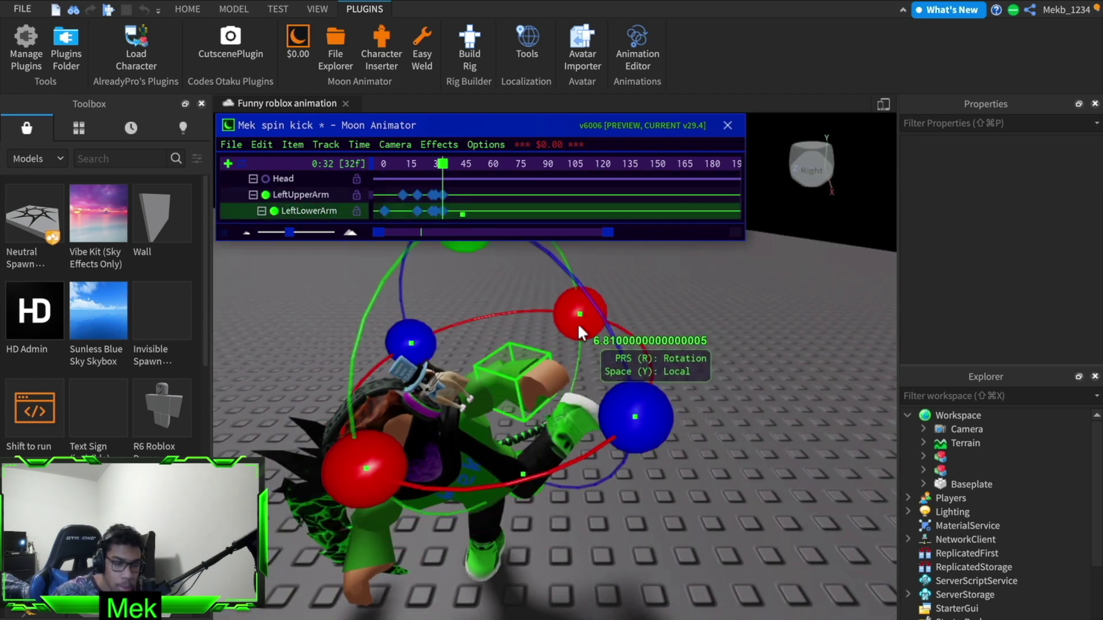
# Step: Refine the body pose at frame 32 with further small rotations and save the animation
pyautogui.press('a')
pyautogui.click(485, 502)
pyautogui.moveTo(485, 502); pyautogui.dragTo(486, 499, button='right')
pyautogui.press('q')
pyautogui.moveTo(586, 473); pyautogui.dragTo(582, 488)
pyautogui.click(502, 426)
pyautogui.moveTo(568, 316); pyautogui.dragTo(553, 304)
pyautogui.press('d')
pyautogui.press('space')
pyautogui.press('a')
pyautogui.moveTo(581, 358); pyautogui.dragTo(577, 352, button='right')
pyautogui.press('a')
pyautogui.hotkey('ctrl', 's')
# Step: Rotate the upper torso and both upper legs at frame 38 to end the kick, and save the animation
pyautogui.press('Right')
pyautogui.press('Right')
pyautogui.press('Right')
pyautogui.press('Right')
pyautogui.press('Right')
pyautogui.press('Right')
pyautogui.click(568, 413)
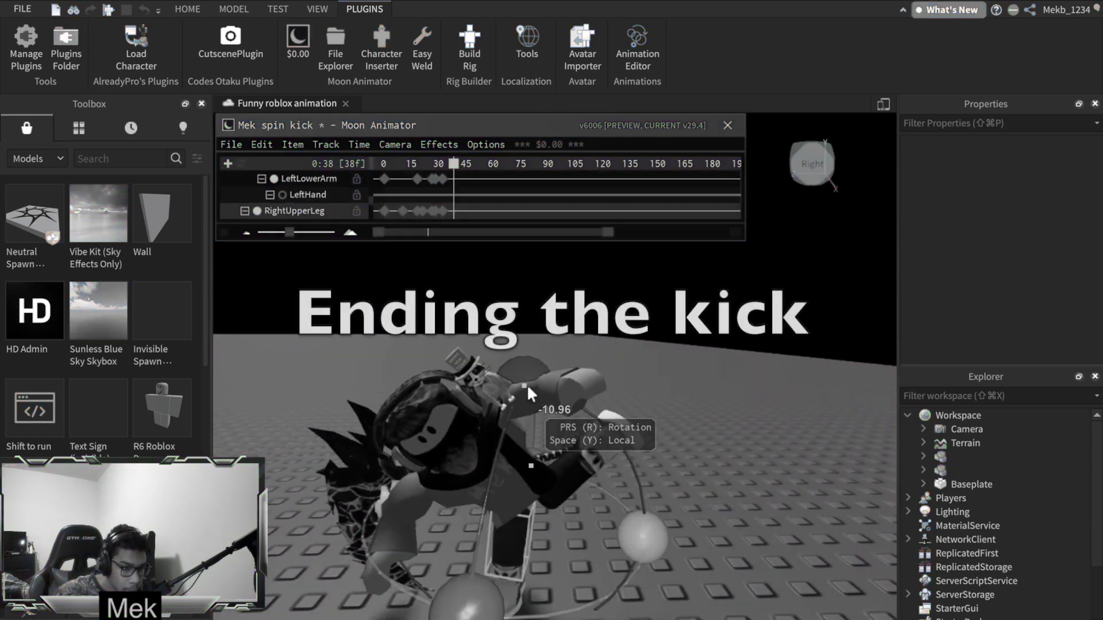
pyautogui.moveTo(527, 384); pyautogui.dragTo(655, 416)
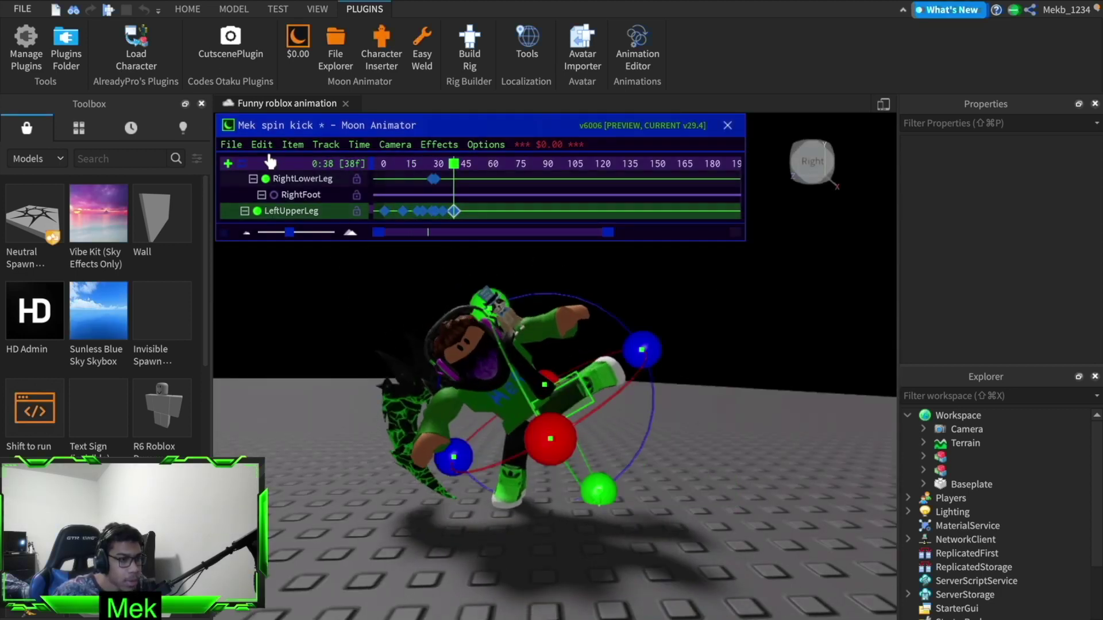
pyautogui.click(232, 144)
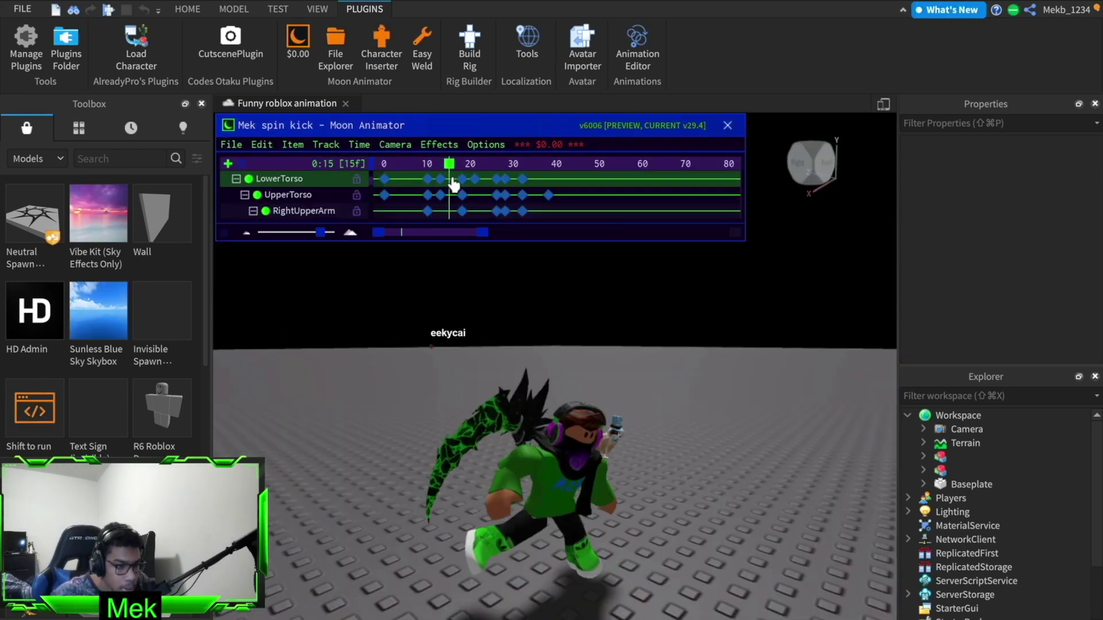
# Step: Scrub through the spin kick to review its motion and return to frame 0
pyautogui.moveTo(454, 184); pyautogui.dragTo(505, 173)
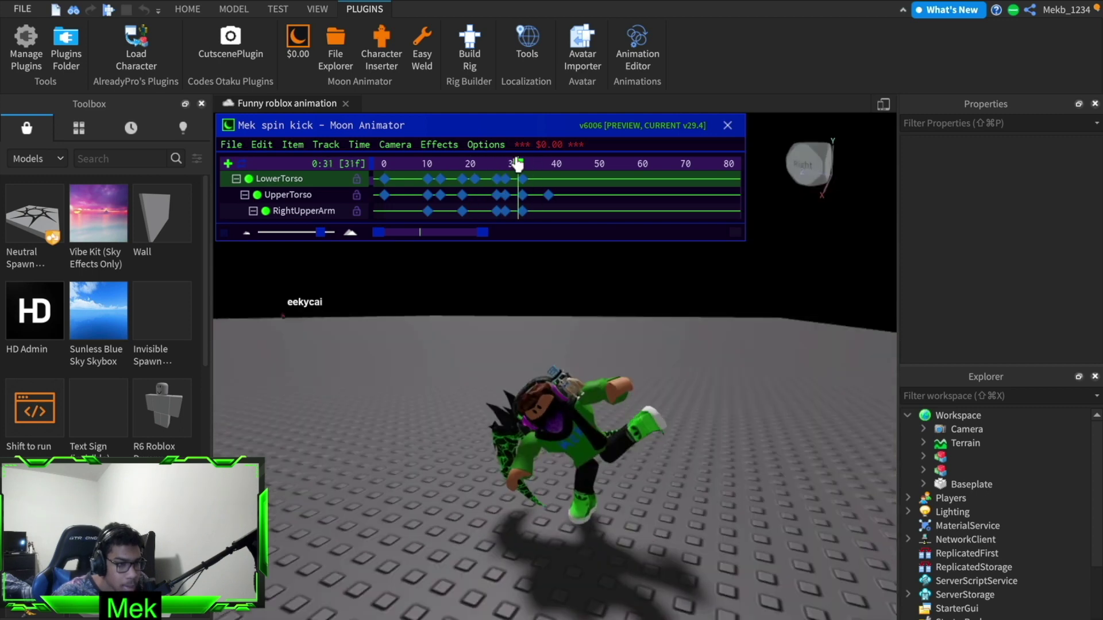
pyautogui.click(404, 165)
pyautogui.moveTo(404, 165); pyautogui.dragTo(312, 158)
pyautogui.press('d')
pyautogui.moveTo(730, 477); pyautogui.dragTo(668, 467, button='right')
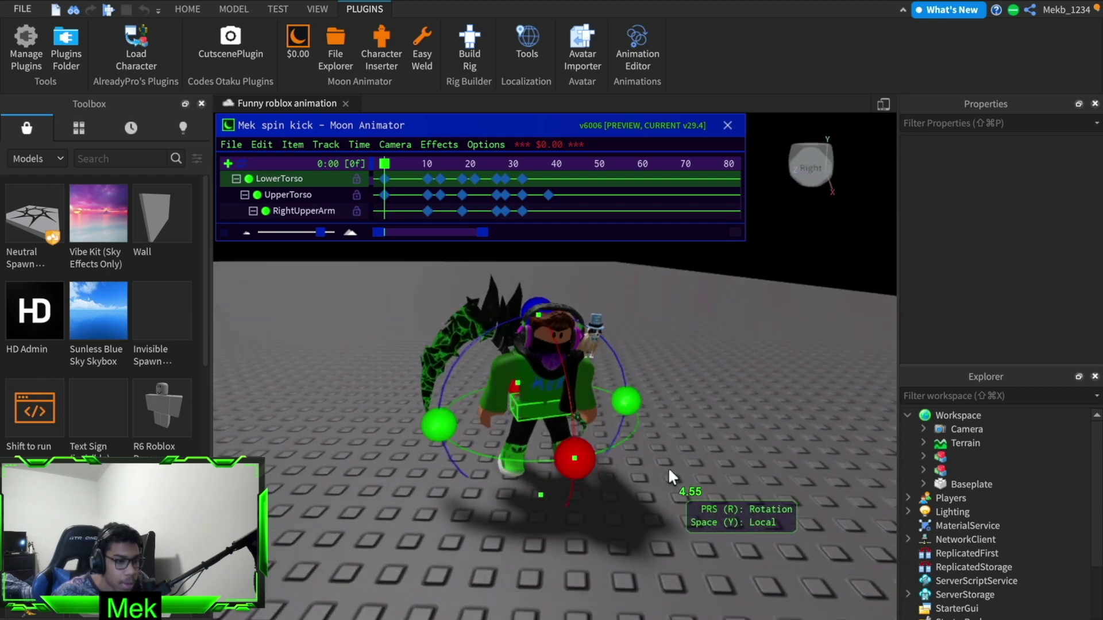
# Step: Export all items of the Mek spin kick animation as a keyframe sequence
pyautogui.click(230, 147)
pyautogui.click(311, 161)
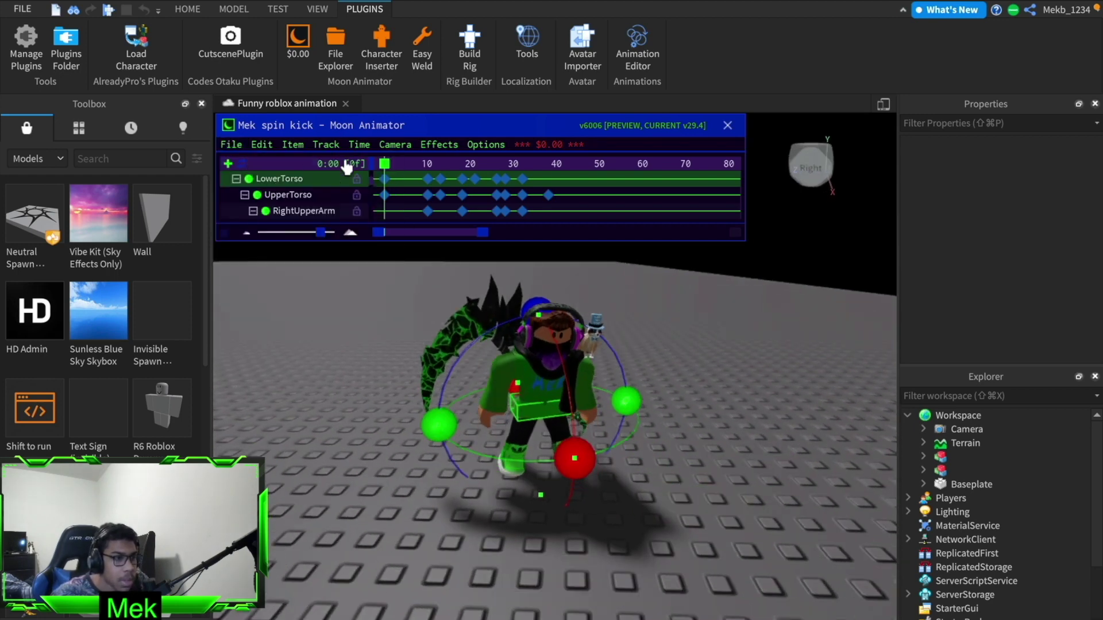
pyautogui.click(301, 151)
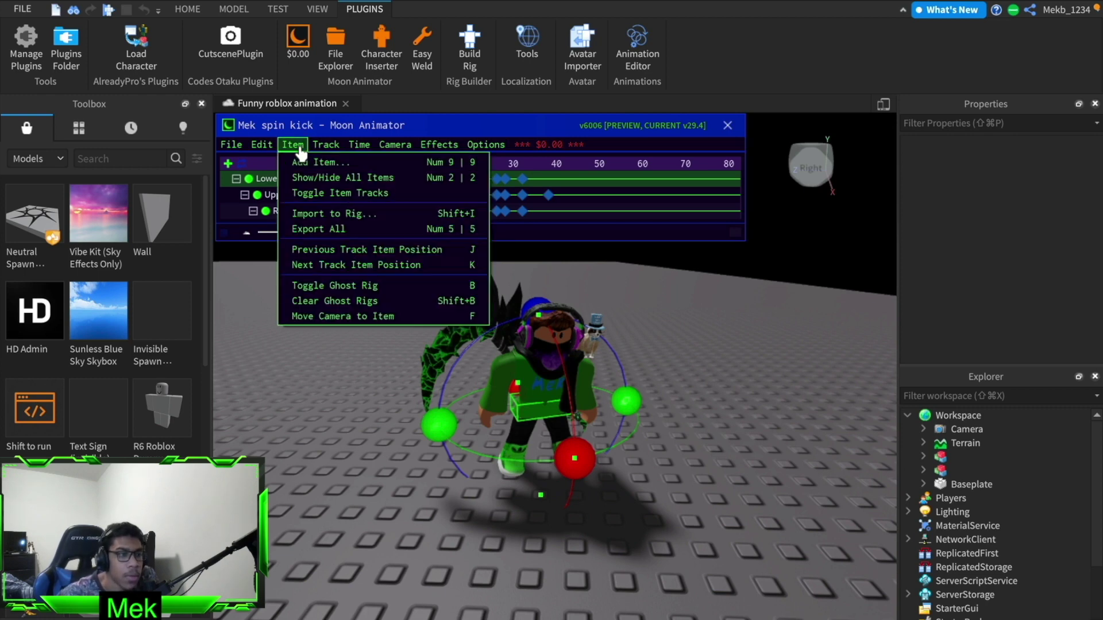
pyautogui.click(317, 229)
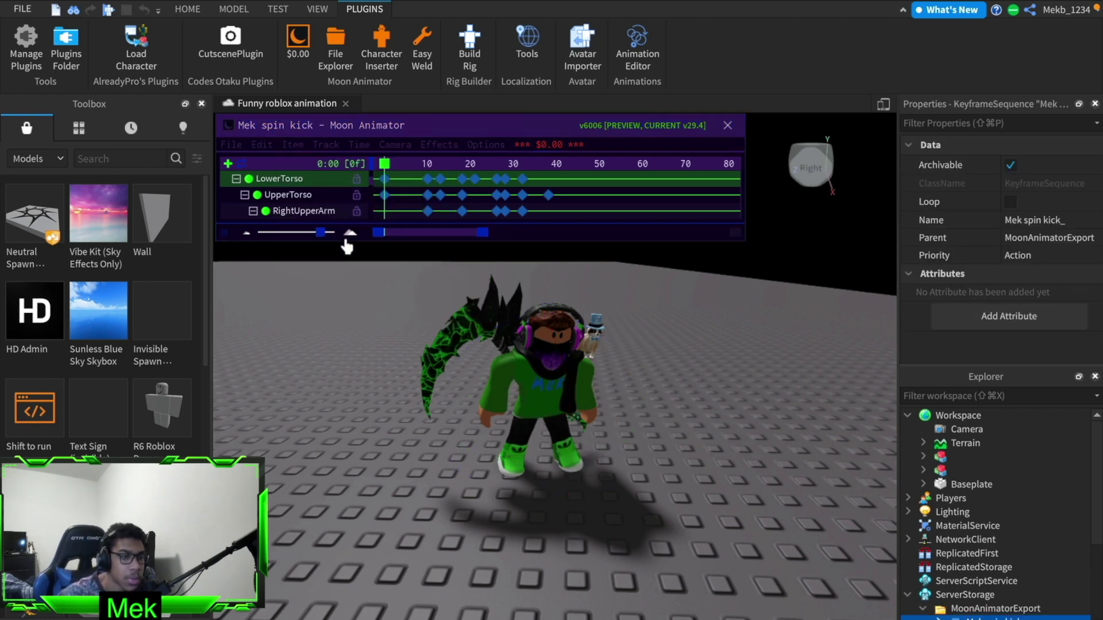
# Step: Save the exported Mek spin kick_ sequence to Roblox, titled Mek spin kick with eekycai sports place as creator, and close the submission
pyautogui.scroll(-3, 1065, 549)
pyautogui.rightClick(976, 507)
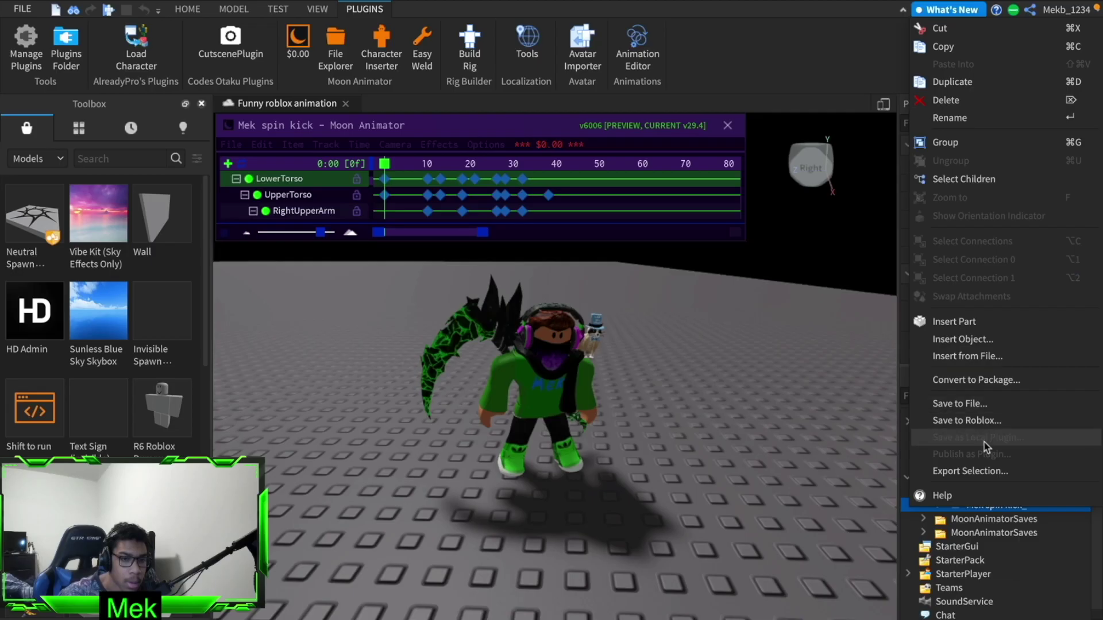
pyautogui.click(981, 426)
pyautogui.click(630, 129)
pyautogui.click(600, 346)
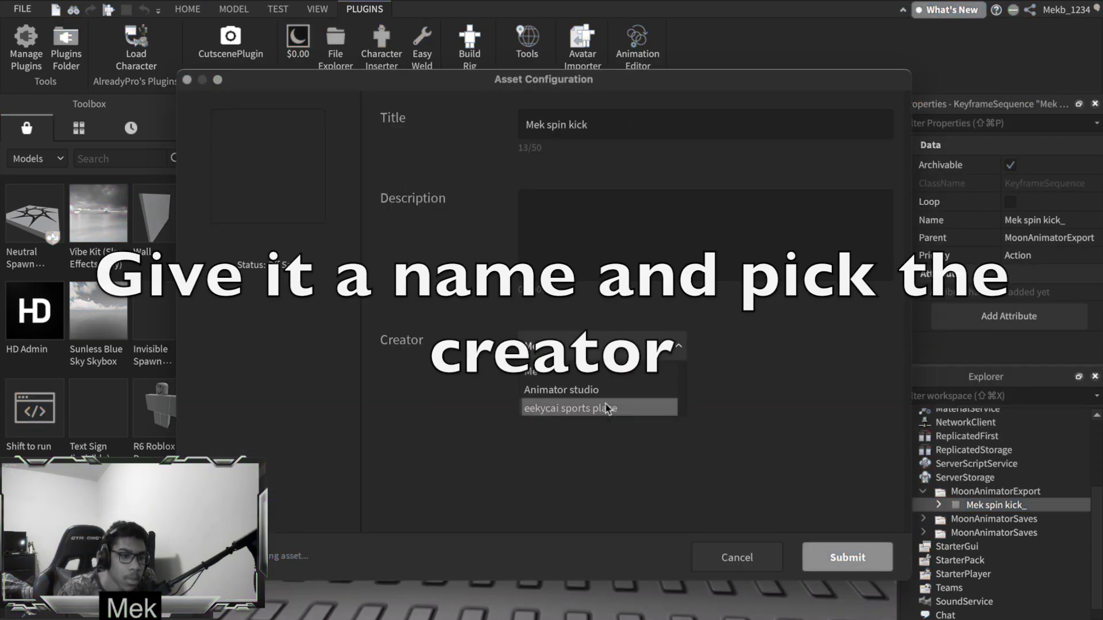
pyautogui.click(574, 407)
pyautogui.click(847, 557)
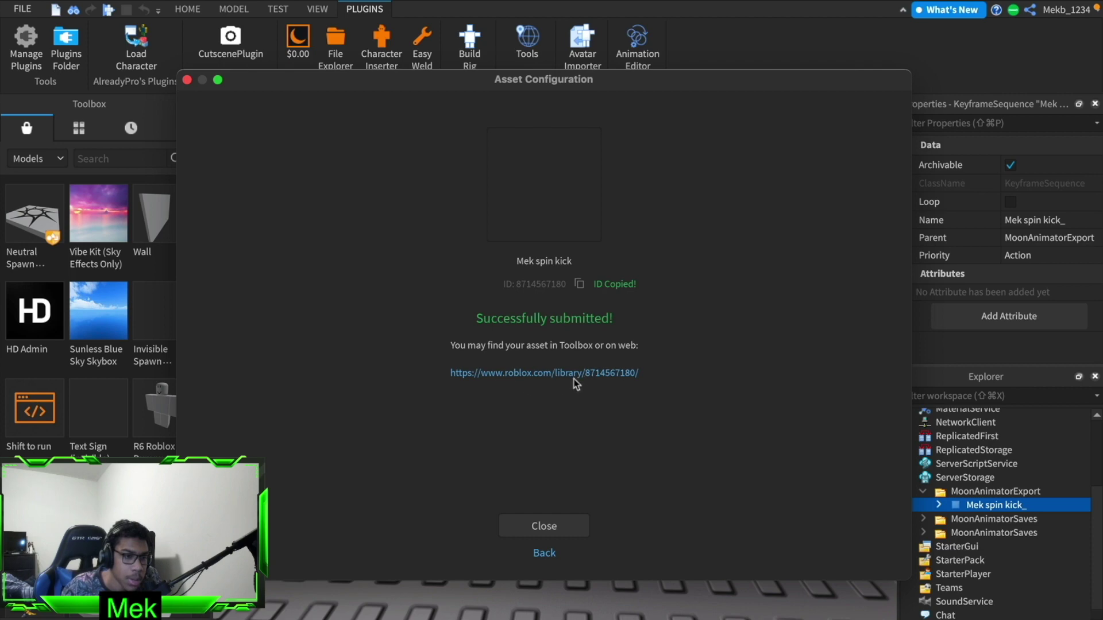
pyautogui.click(553, 527)
pyautogui.rightClick(678, 423)
pyautogui.click(409, 206)
pyautogui.click(414, 127)
pyautogui.moveTo(716, 447); pyautogui.dragTo(717, 449, button='right')
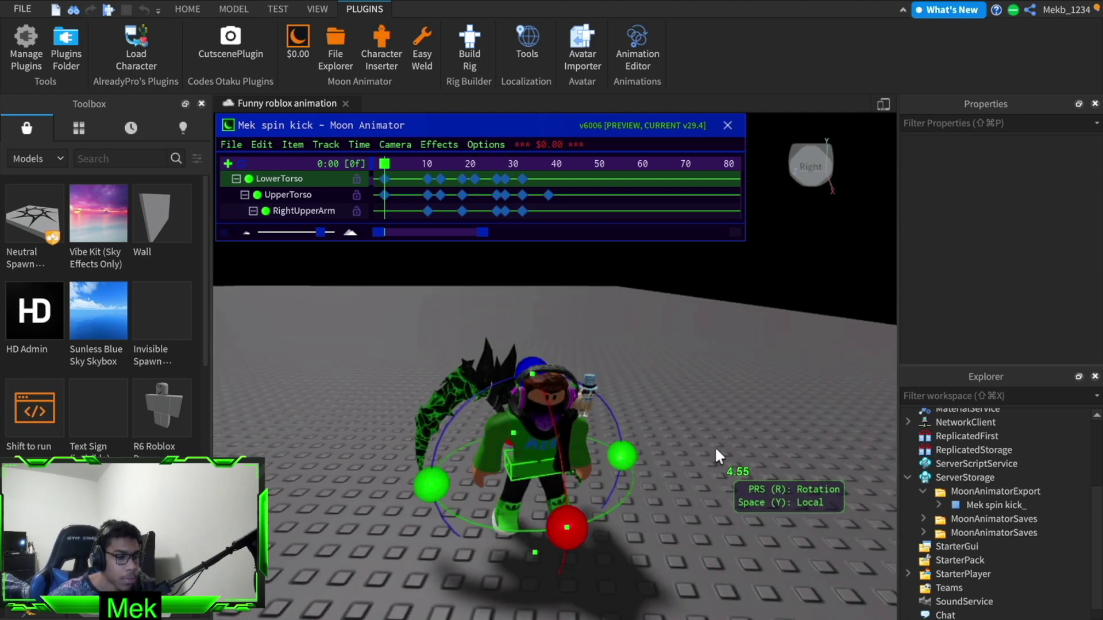
pyautogui.scroll(3, 716, 447)
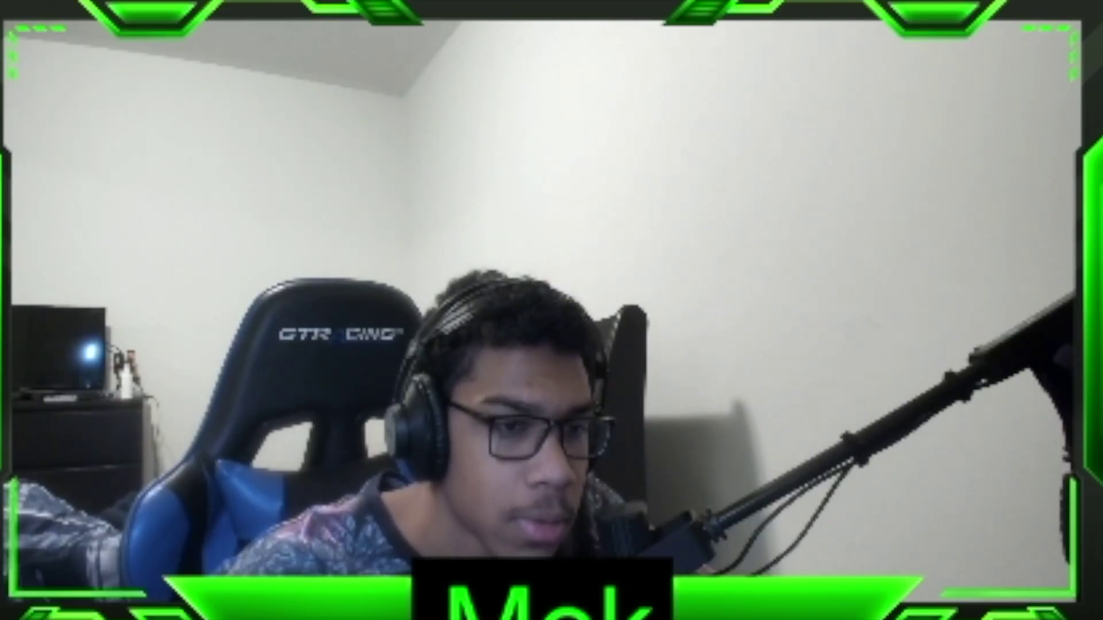